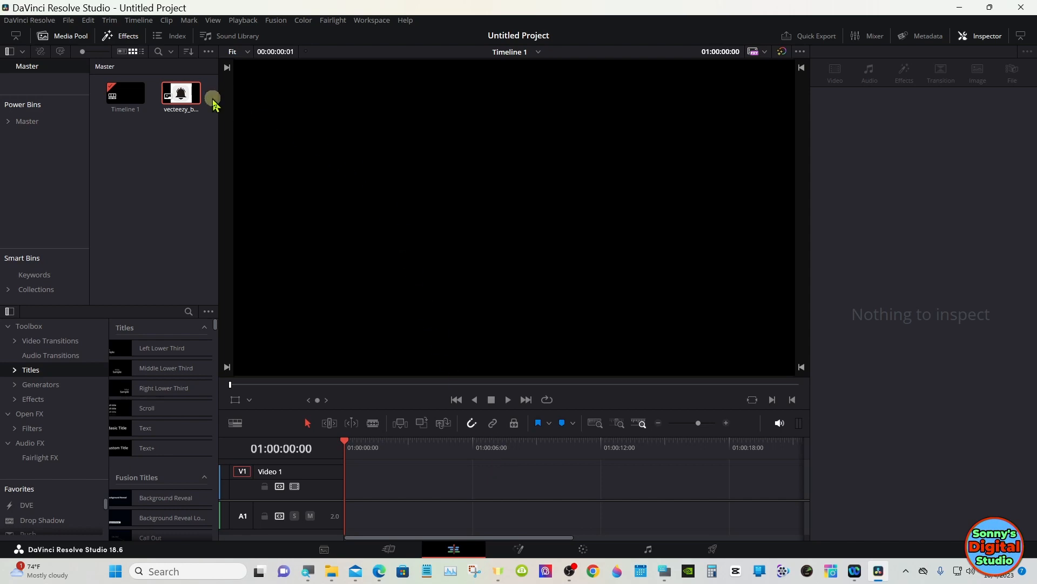
- Place the bell icon image at the start of the Video 1 track and cut the clip from the timeline
left_click_drag(181, 96, 358, 484)
left_click(358, 485)
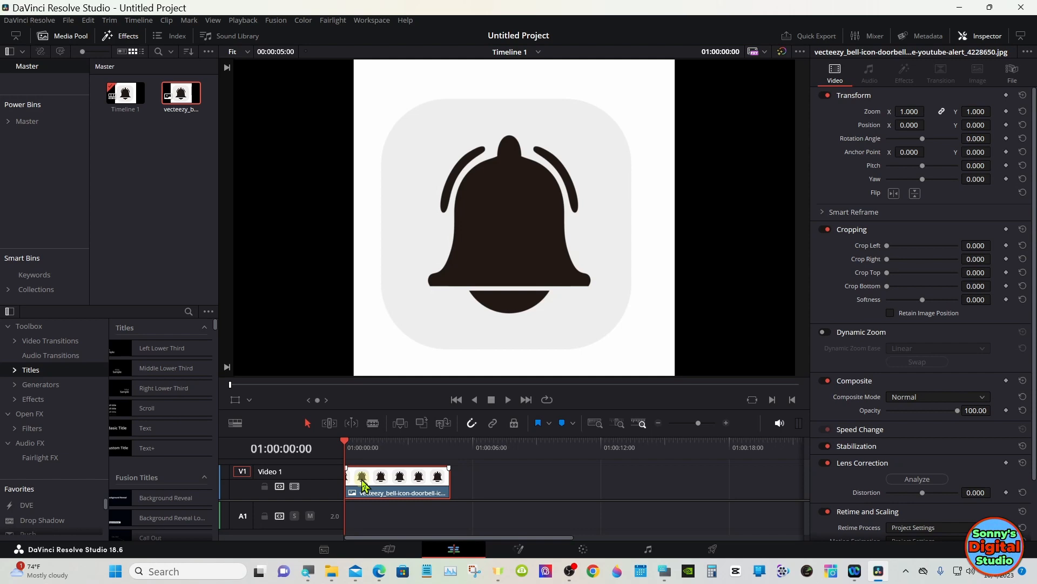
right_click(362, 483)
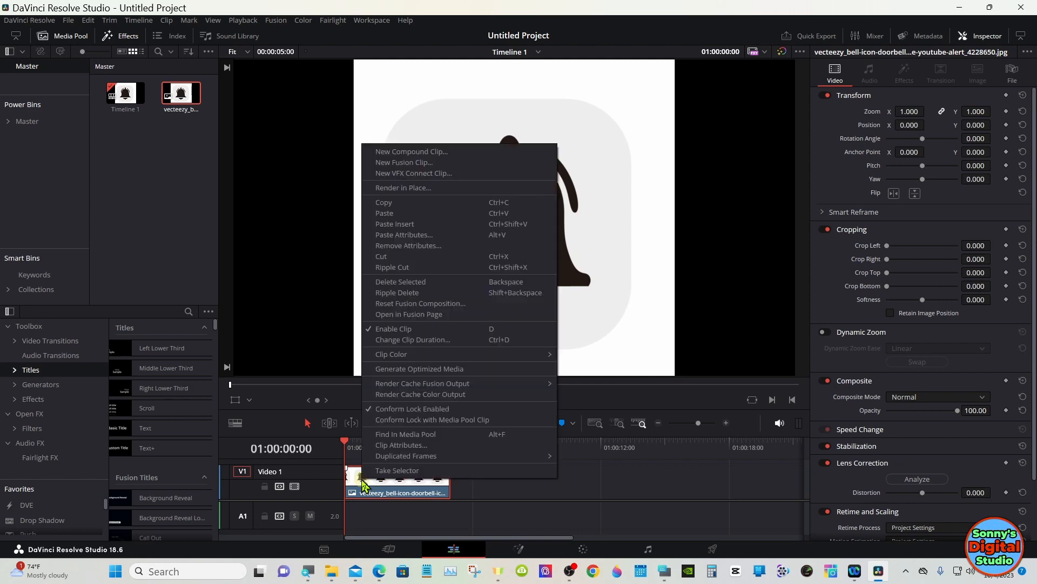
left_click(385, 258)
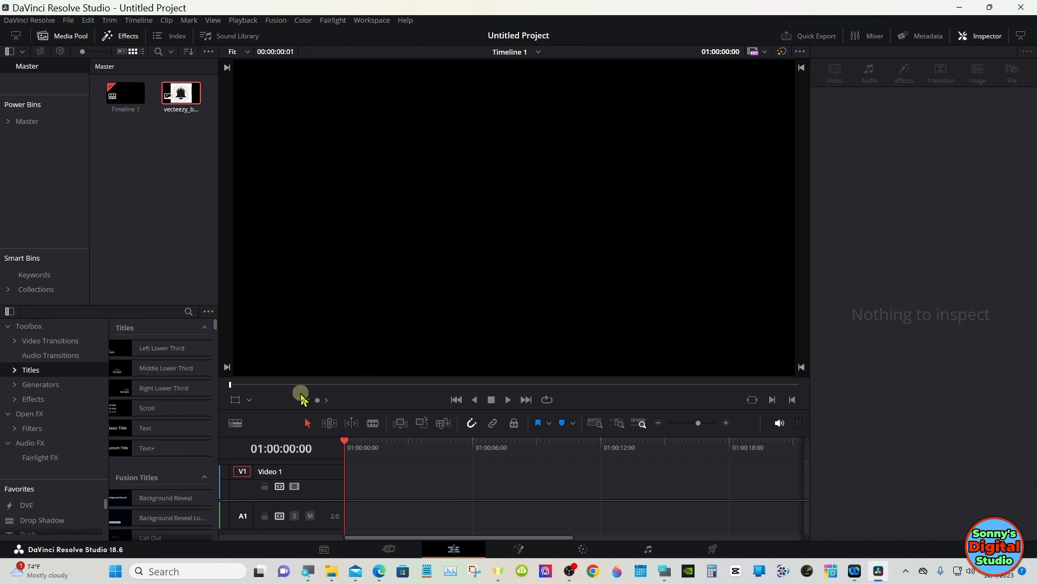
- Add a Fusion Composition at the start of Video 1, open it in Fusion, and move MediaOut1 away to free up space
left_click(64, 400)
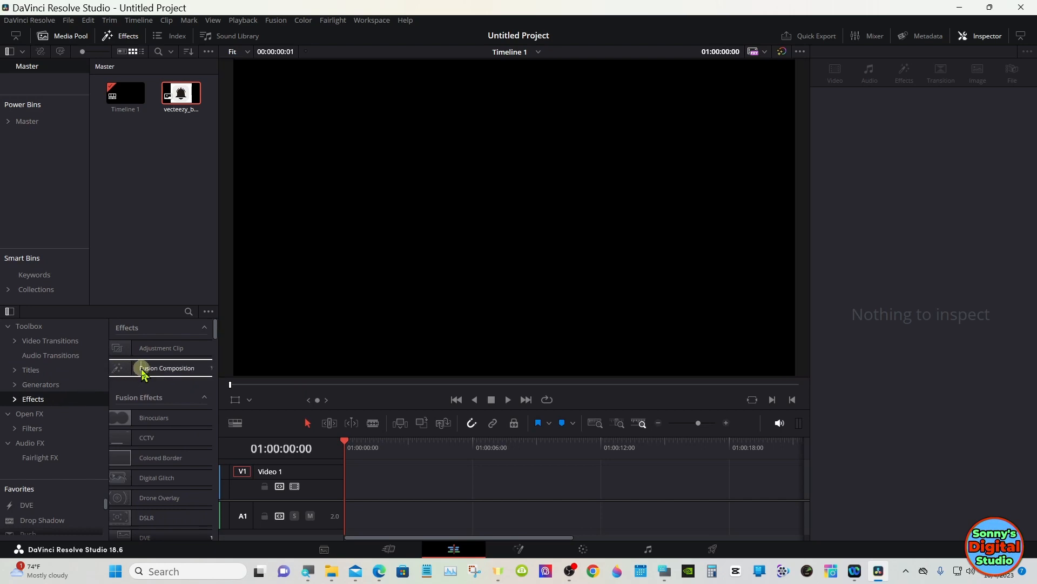
left_click_drag(151, 367, 374, 489)
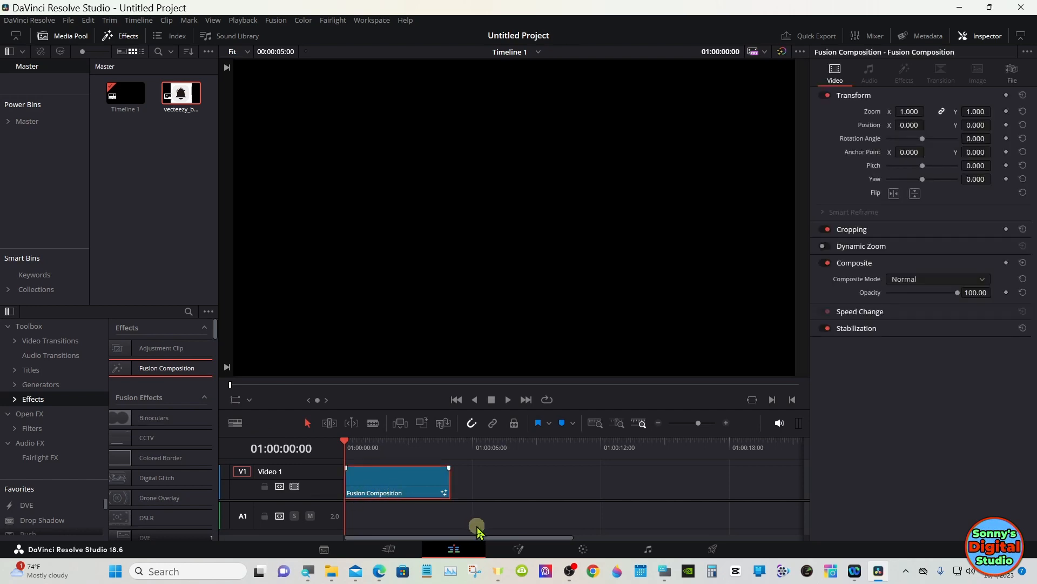
left_click(520, 550)
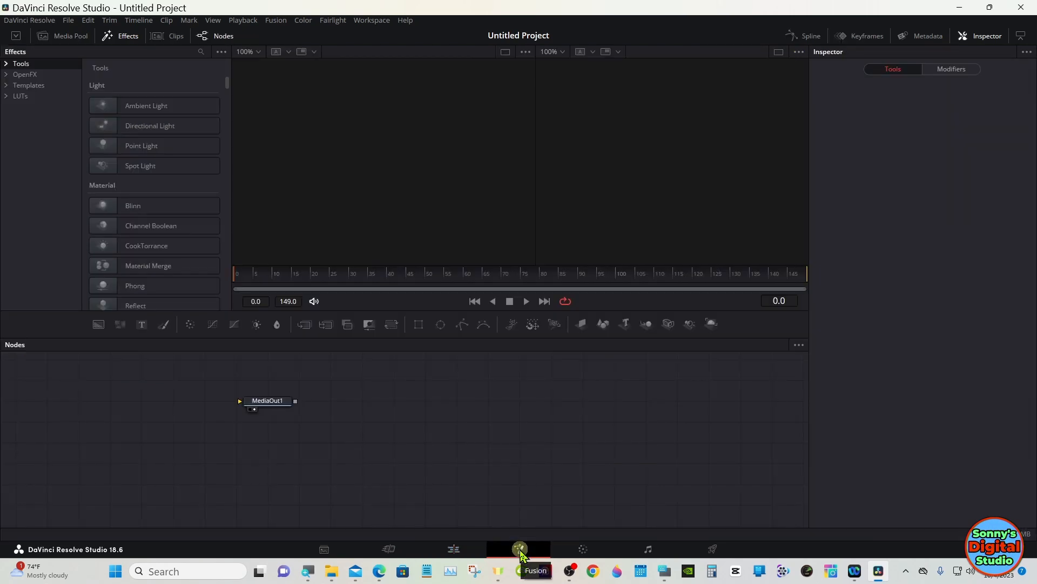
left_click_drag(258, 404, 621, 489)
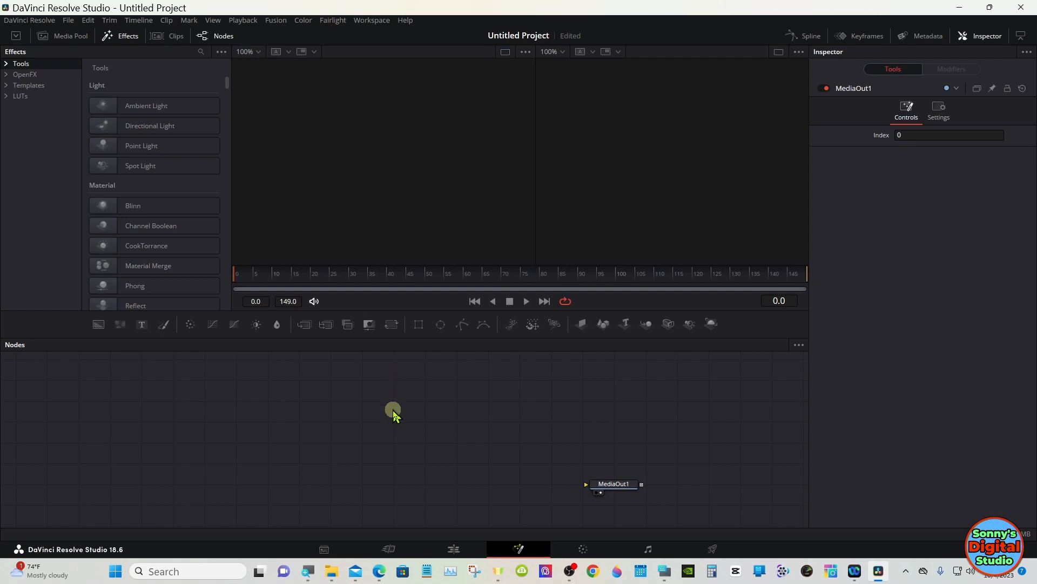
- Open the On-Screen Keyboard, park it clear of the nodes, and turn off Caps Lock
left_click(665, 571)
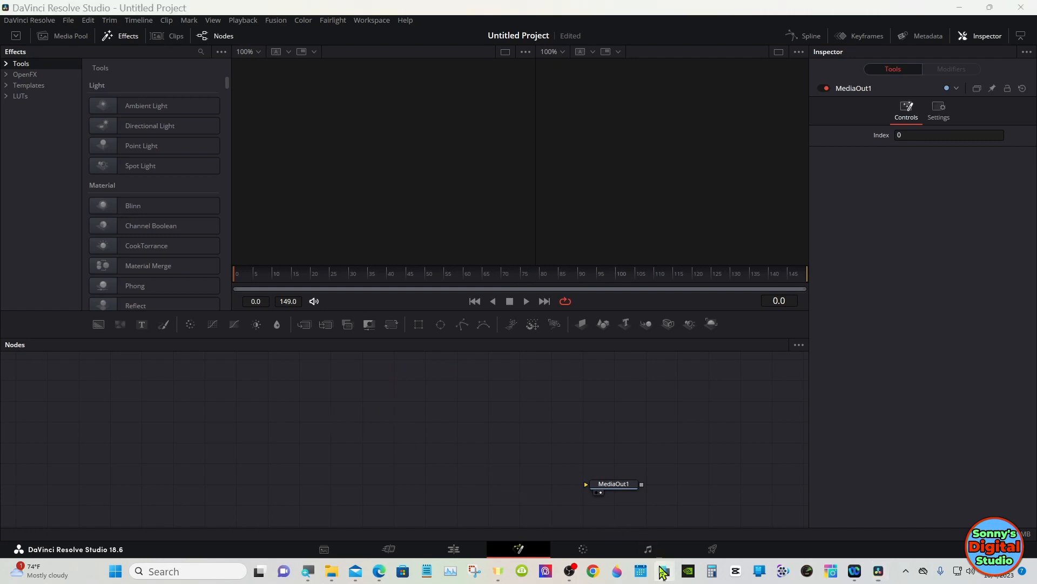
left_click_drag(652, 386, 773, 428)
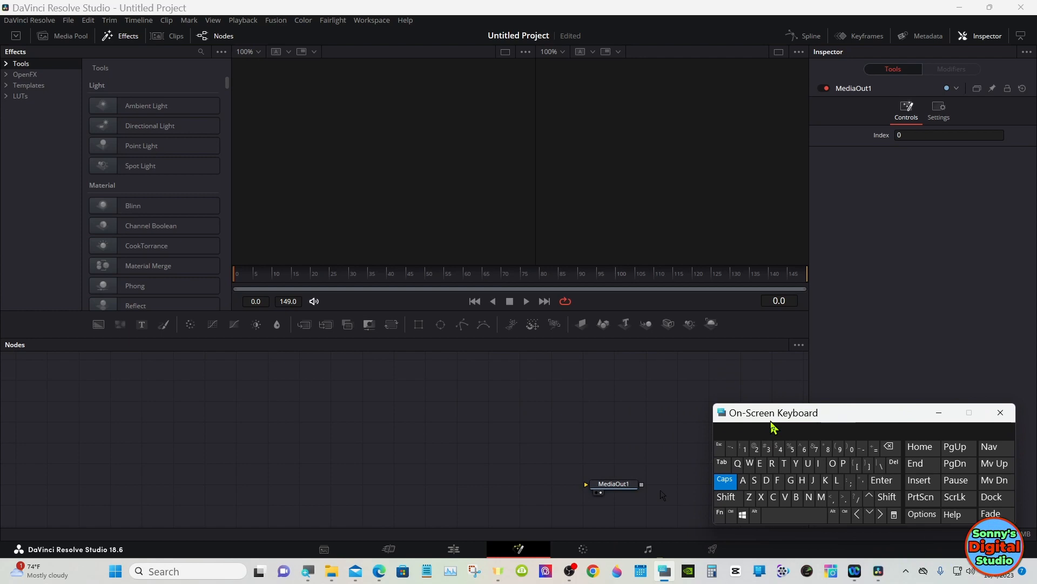
left_click_drag(773, 428, 780, 429)
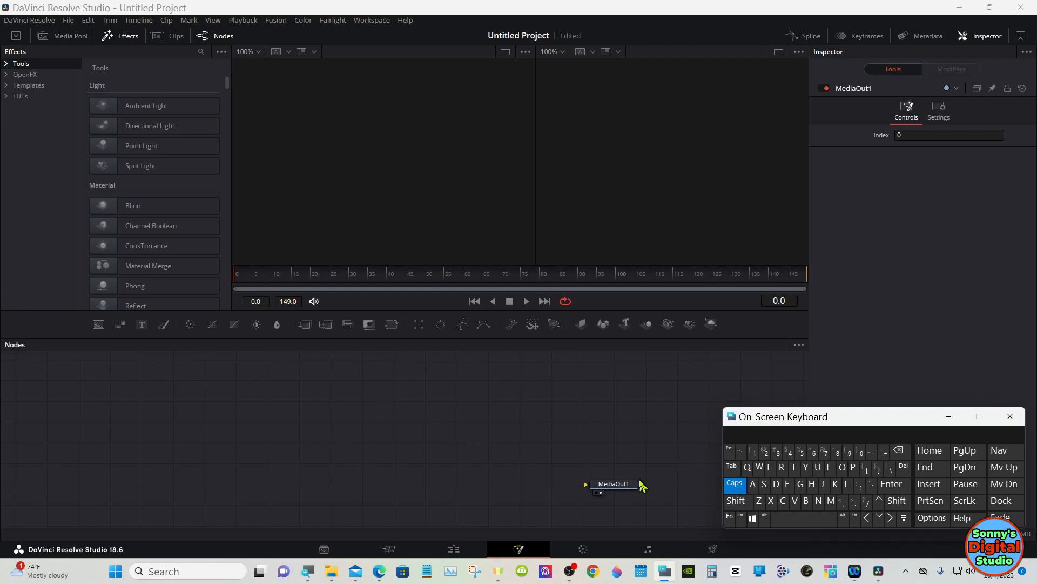
left_click(729, 486)
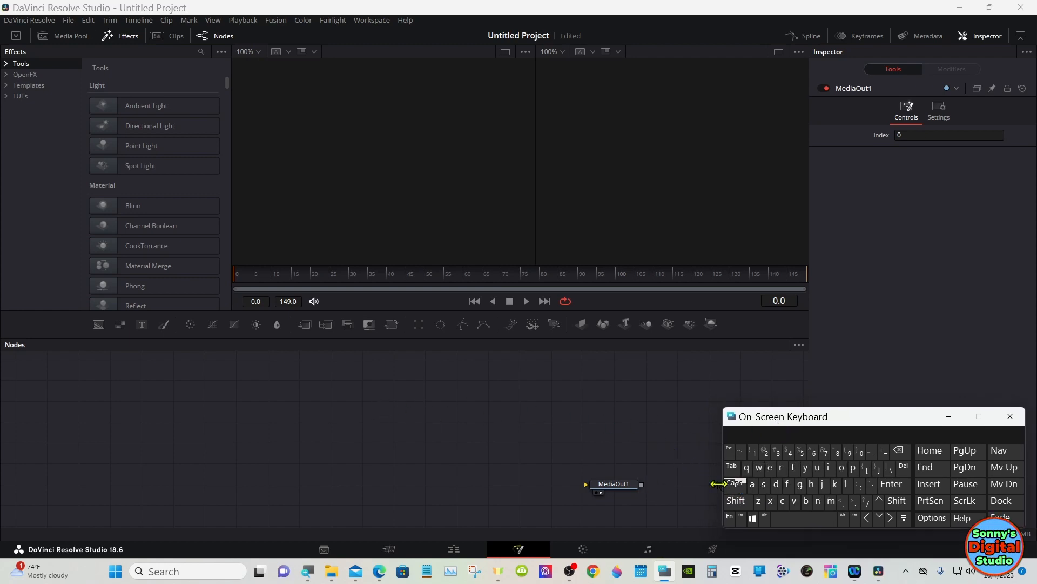
- Build a basic 3D scene from Shape 3D, Merge 3D, Camera 3D and Renderer 3D nodes, with shape and camera feeding the merge
left_click(350, 413)
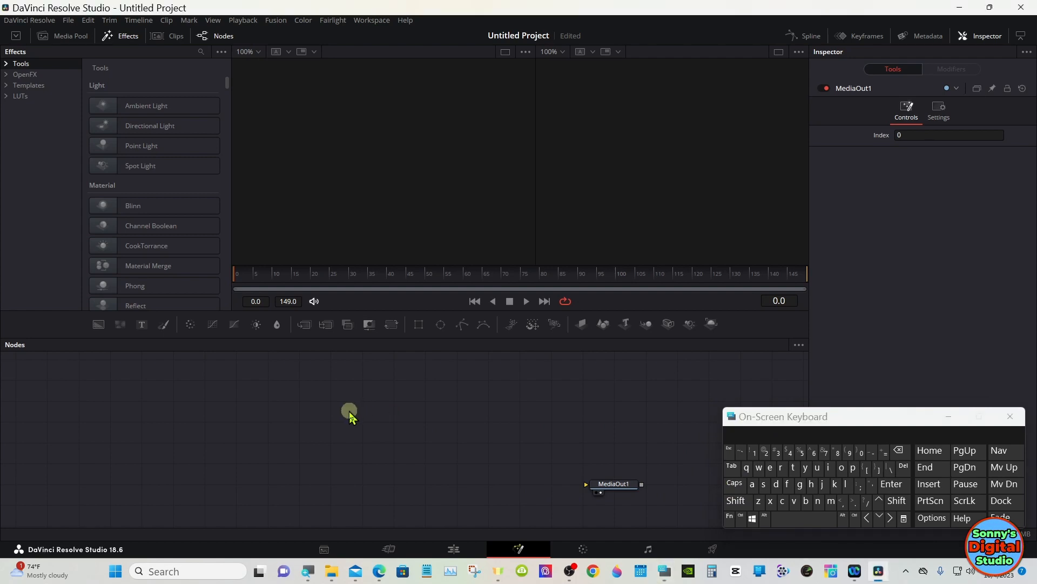
left_click(605, 325)
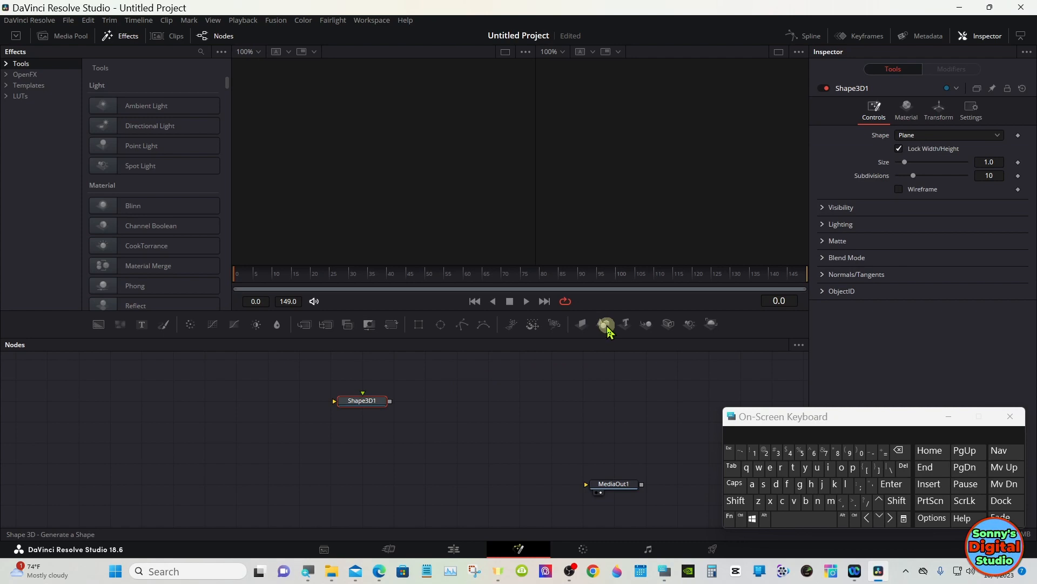
left_click(648, 325)
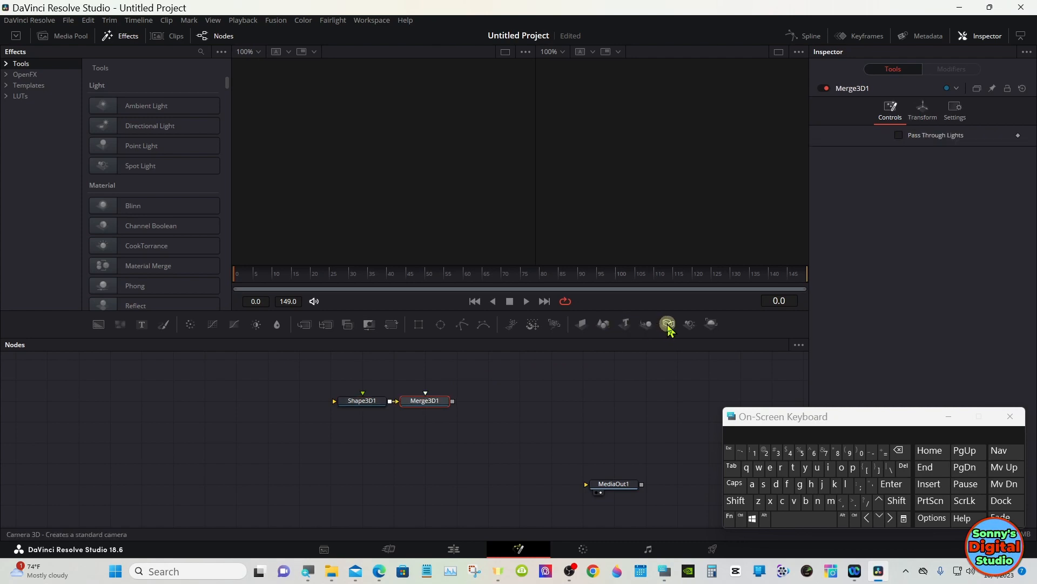
left_click(668, 326)
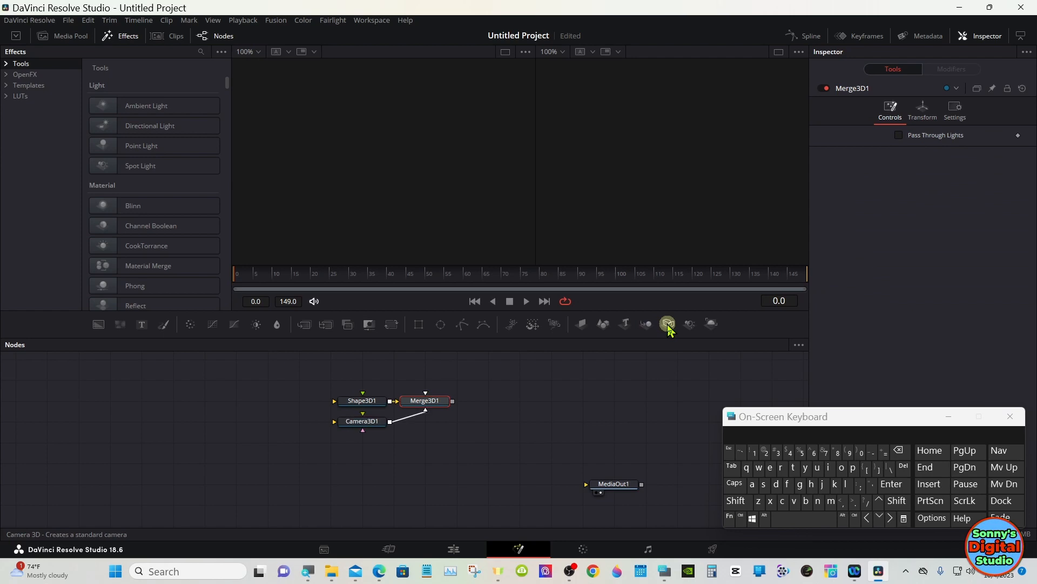
left_click(713, 325)
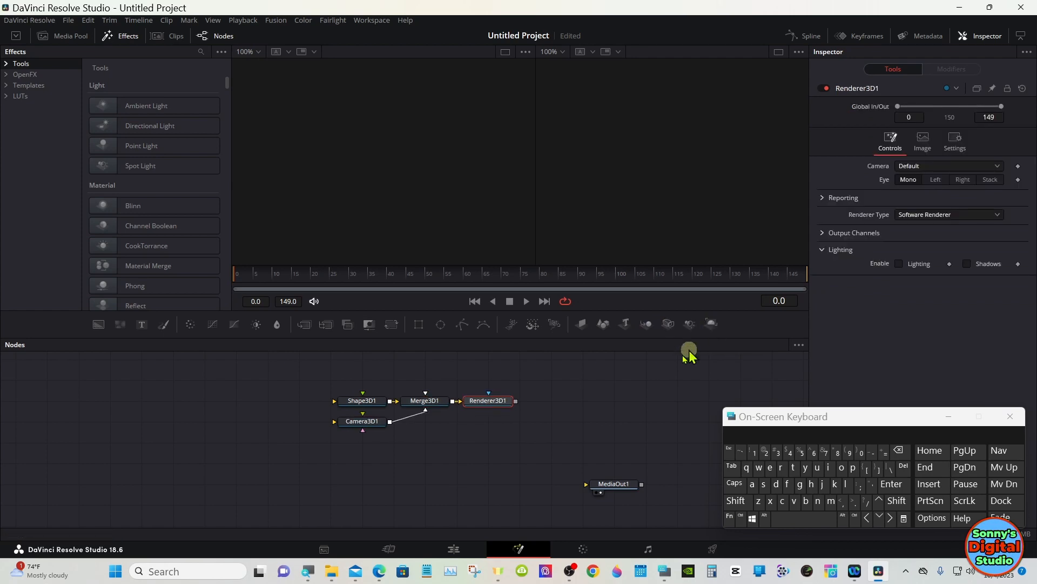
- Find the Directional Light (3DL) tool by searching "dir" and add it as an input of Merge3D1
left_click(431, 404)
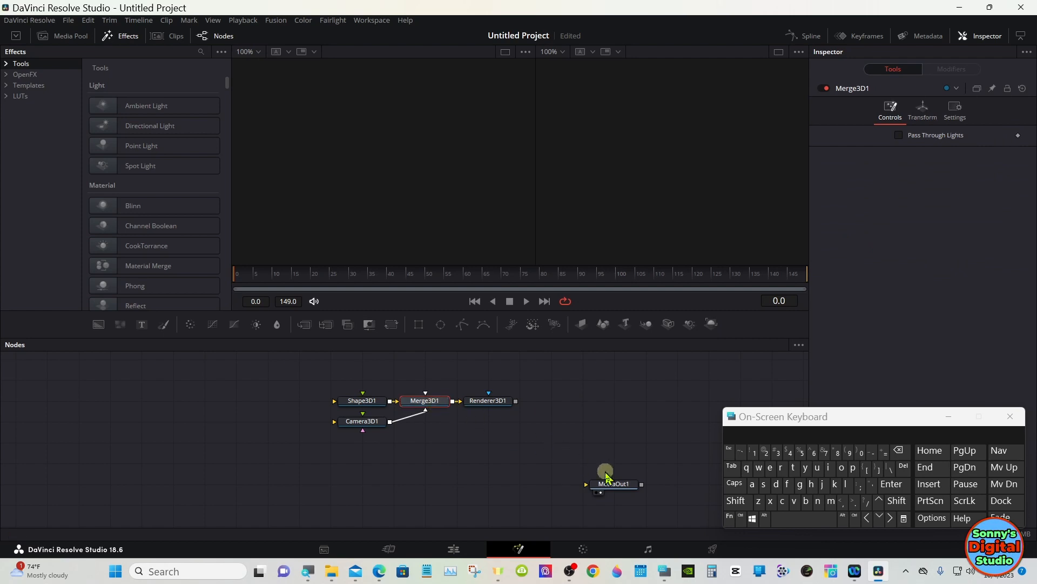
left_click(738, 502)
left_click(790, 520)
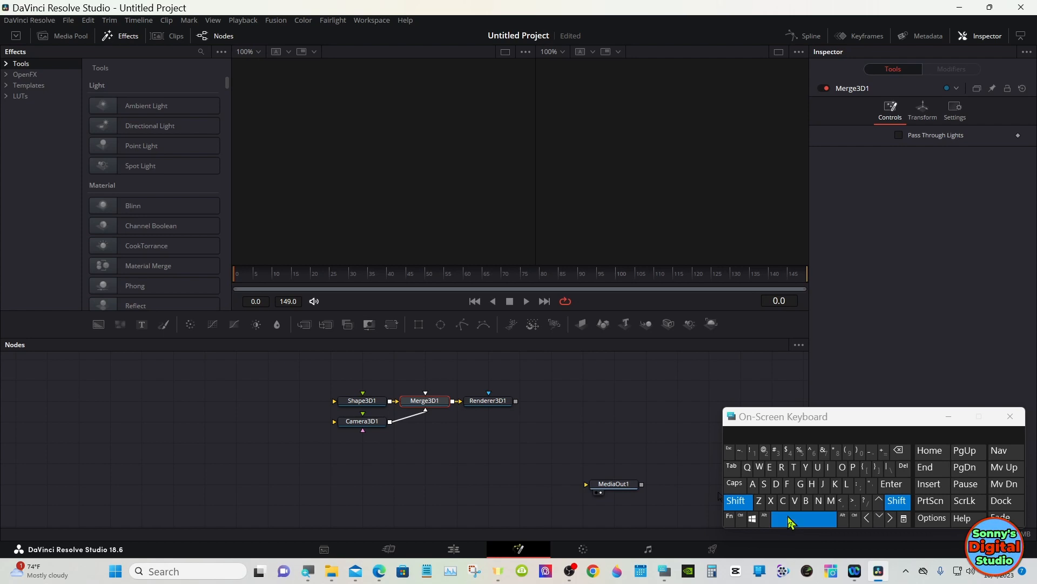
left_click(777, 484)
left_click(835, 469)
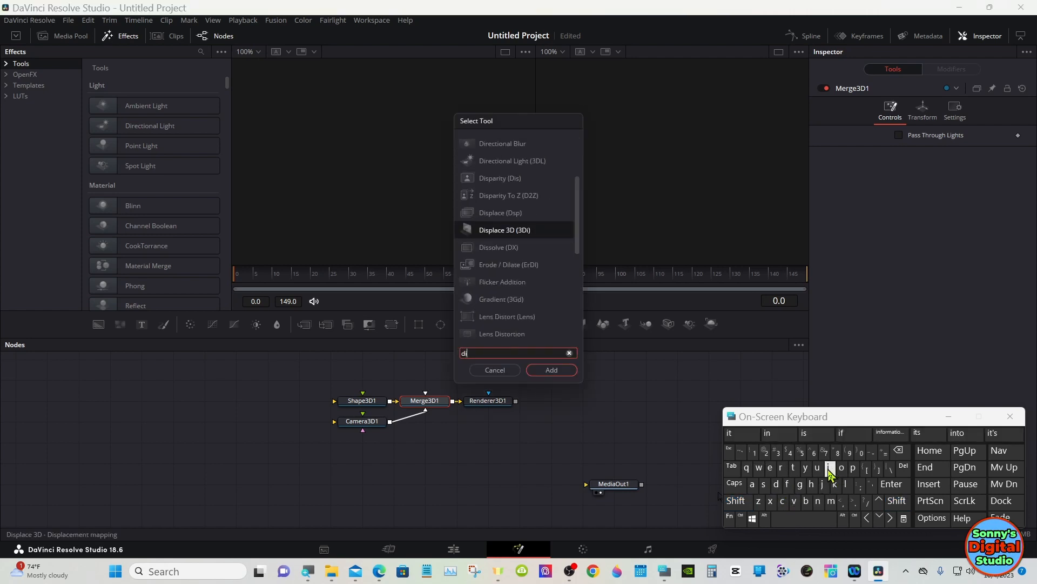
left_click(781, 468)
left_click(504, 196)
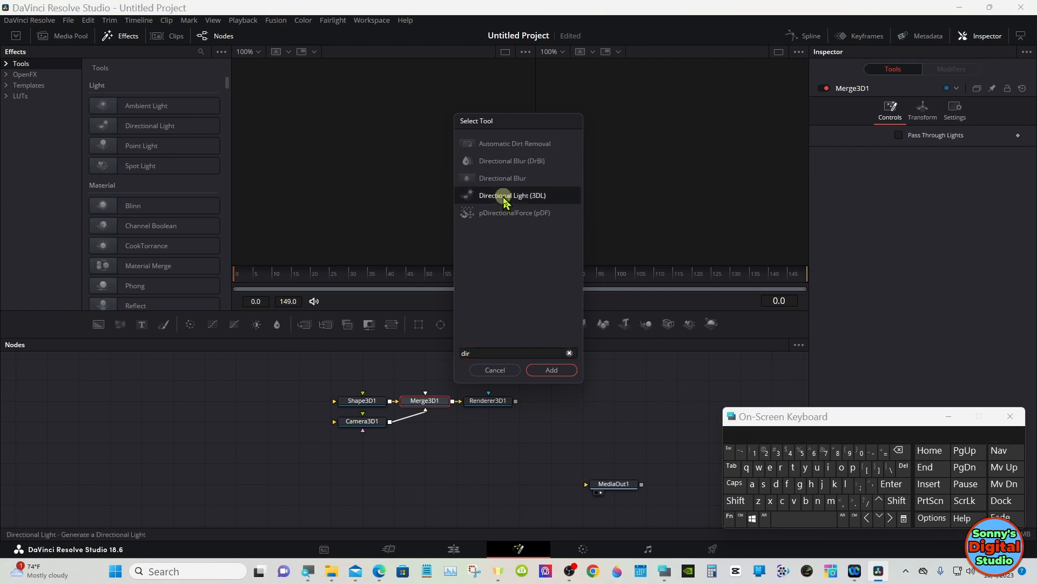
left_click(539, 370)
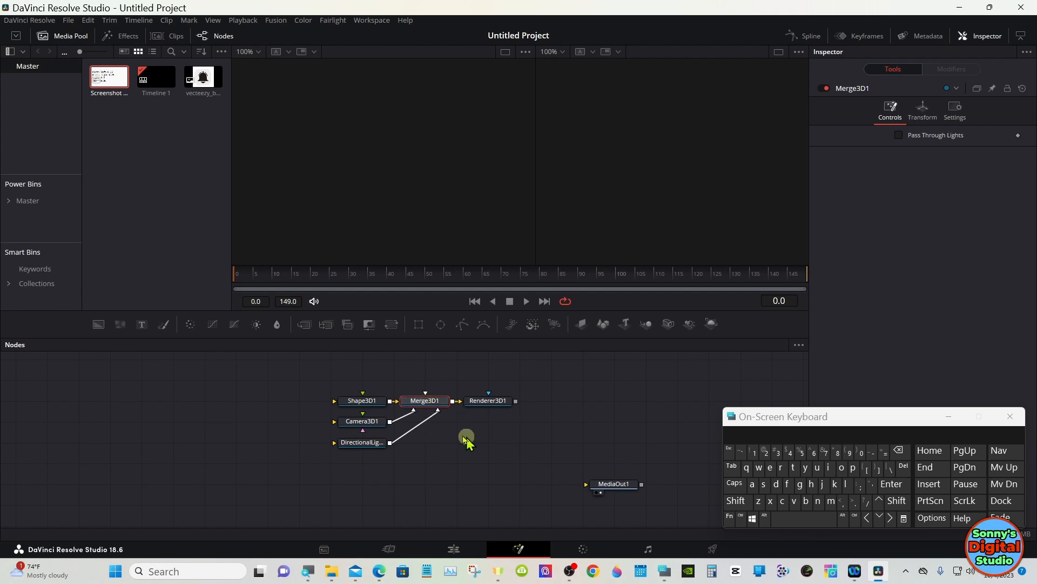
- Display Merge3D1 in the first viewer and Renderer3D1 in the second viewer
left_click_drag(431, 400, 408, 211)
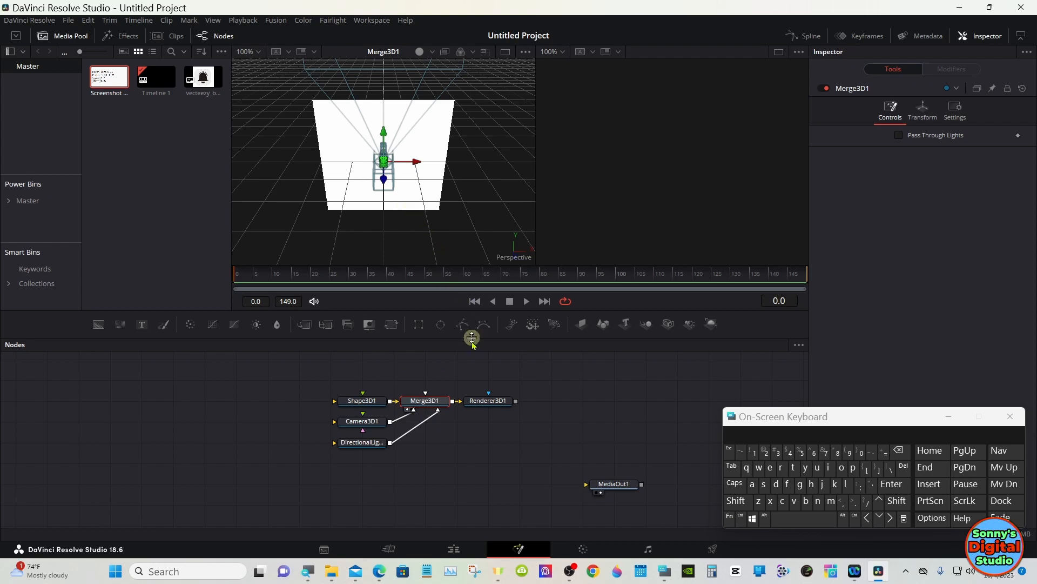
left_click_drag(485, 409, 623, 162)
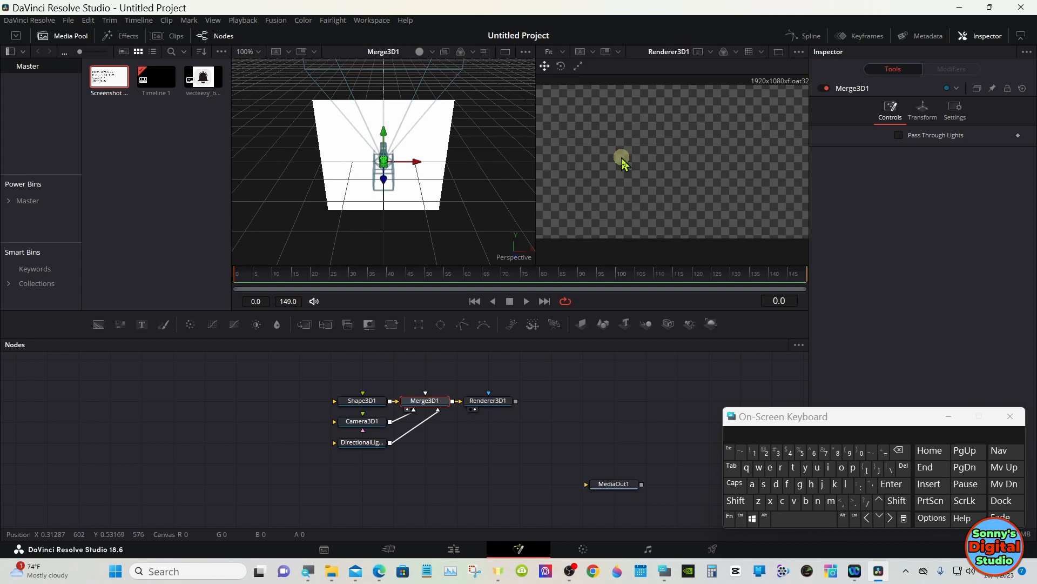
- Change the shape type of Shape3D1 to Cube
left_click(370, 402)
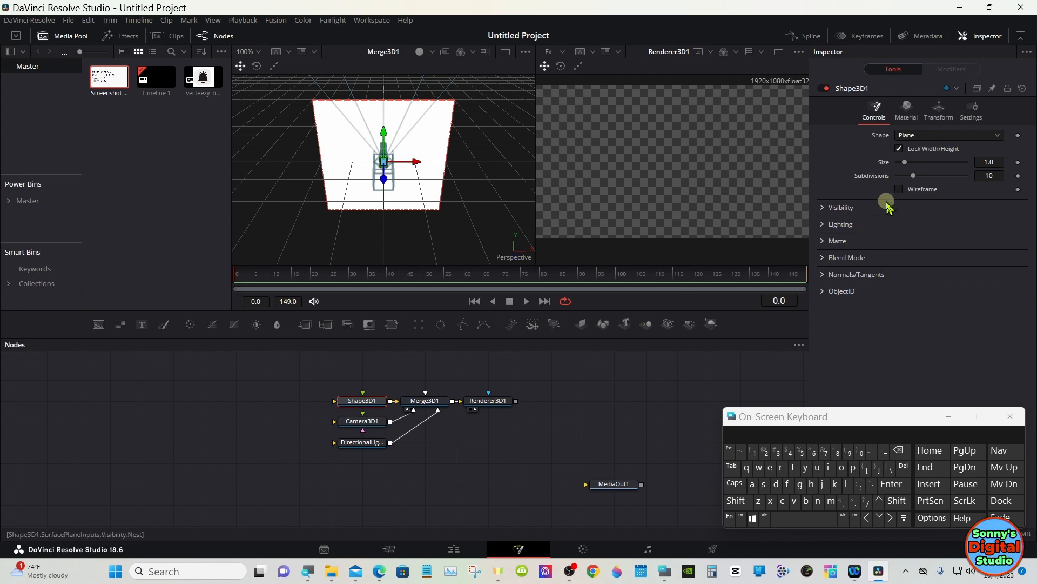
left_click(927, 135)
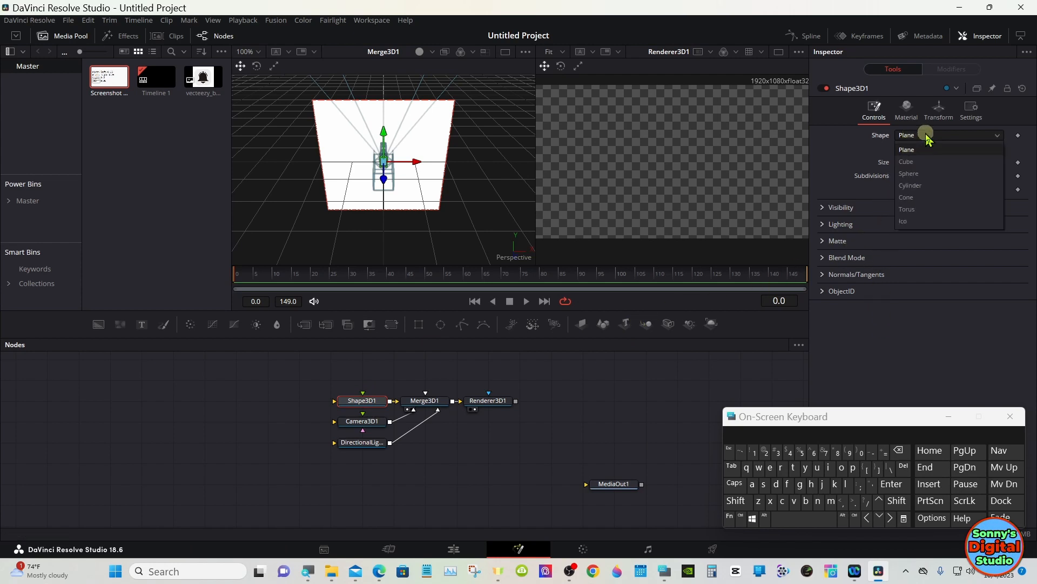
left_click(928, 162)
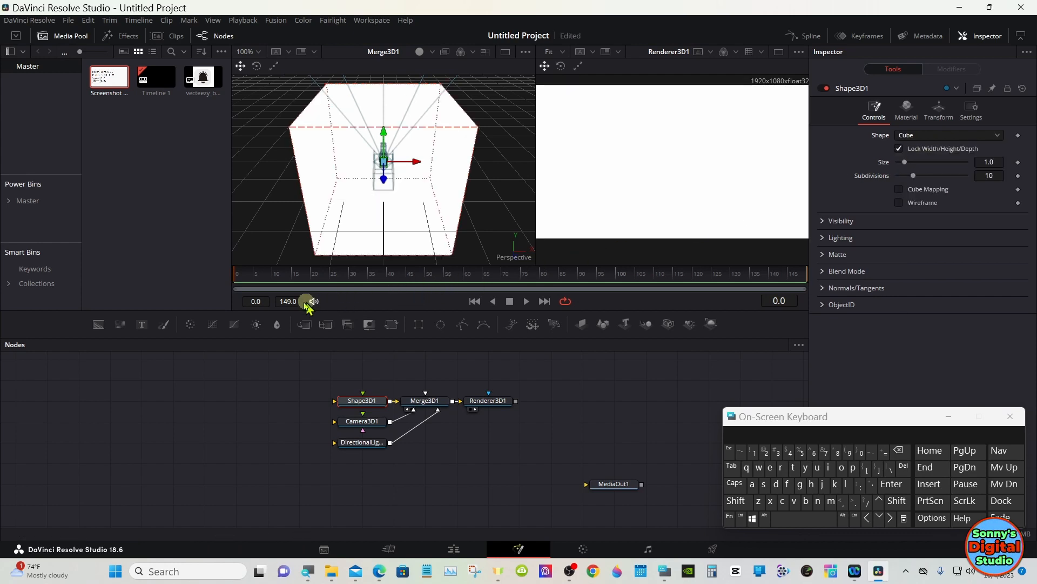
- Bring the screenshot of the dimension notes into the node graph and show it in the first viewer
left_click_drag(108, 85, 197, 384)
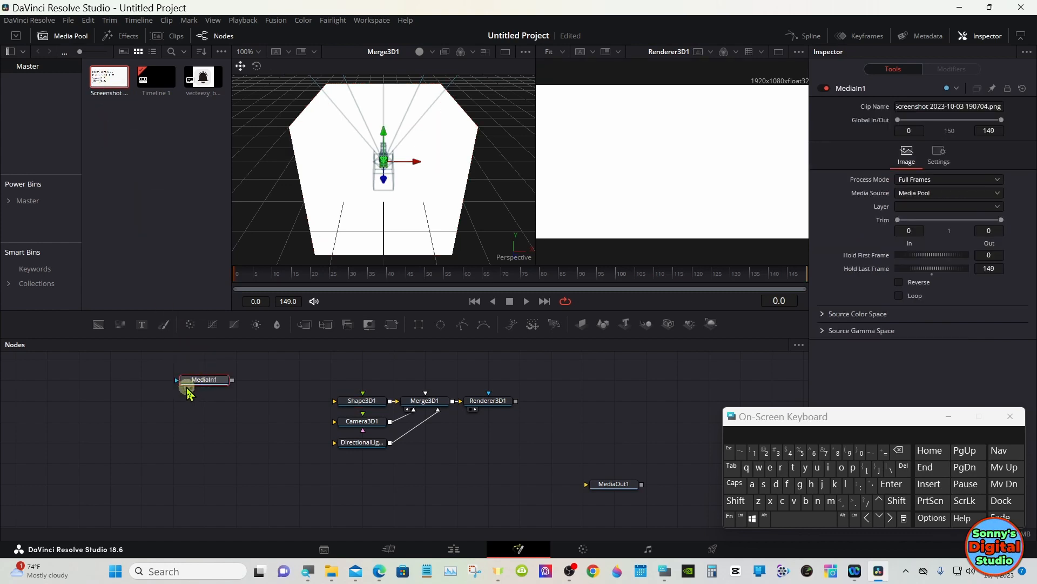
left_click(187, 388)
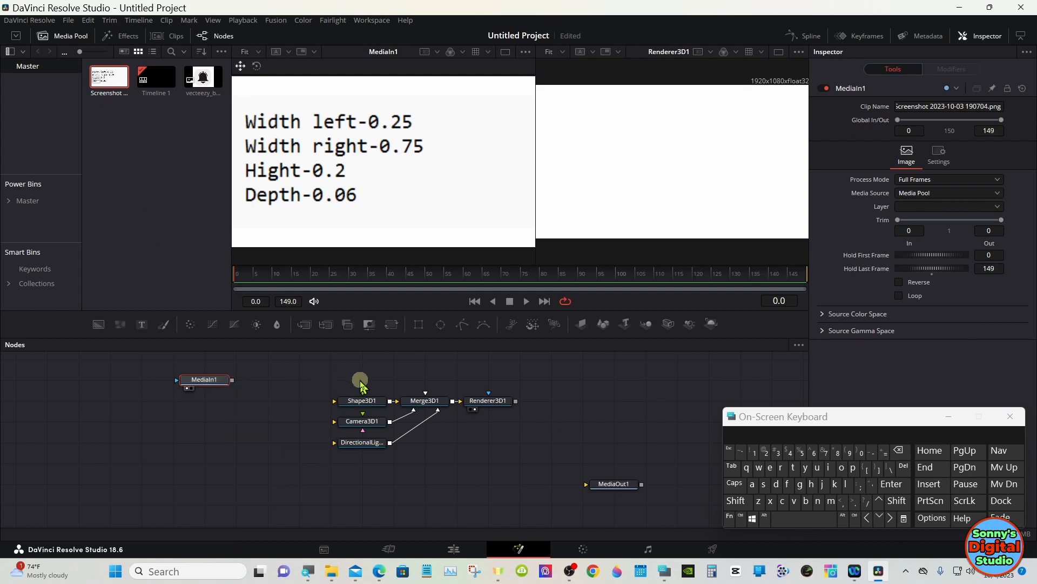
- Unlock the width, height and depth of Shape3D1 and set its height to 0.2
left_click(372, 400)
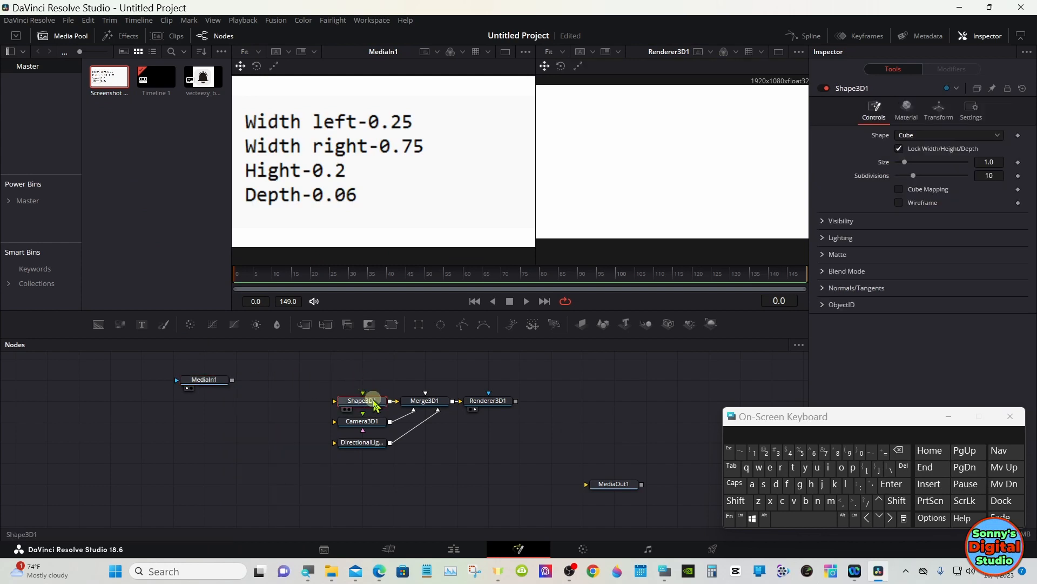
left_click(898, 150)
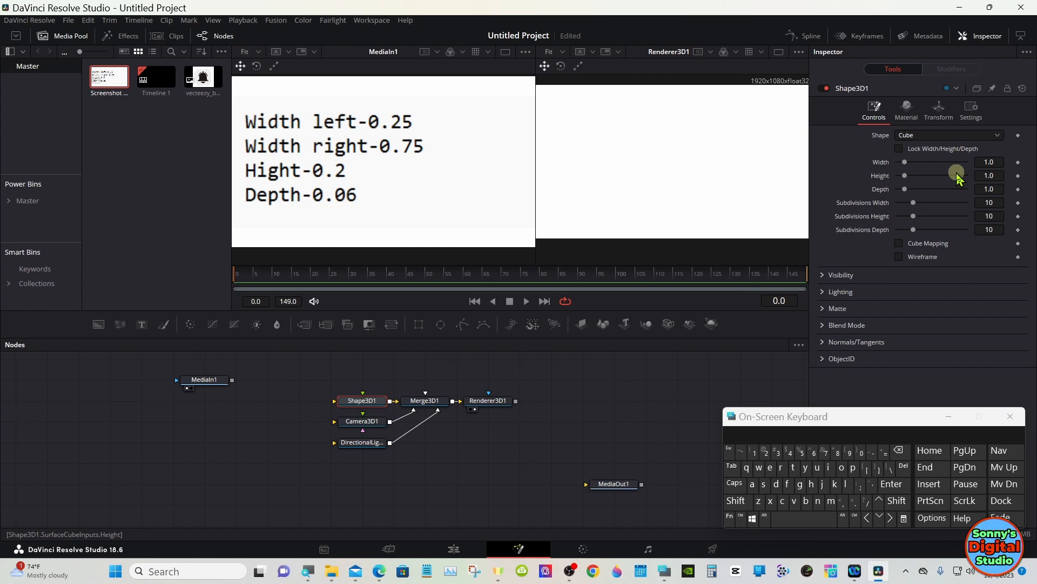
left_click(994, 175)
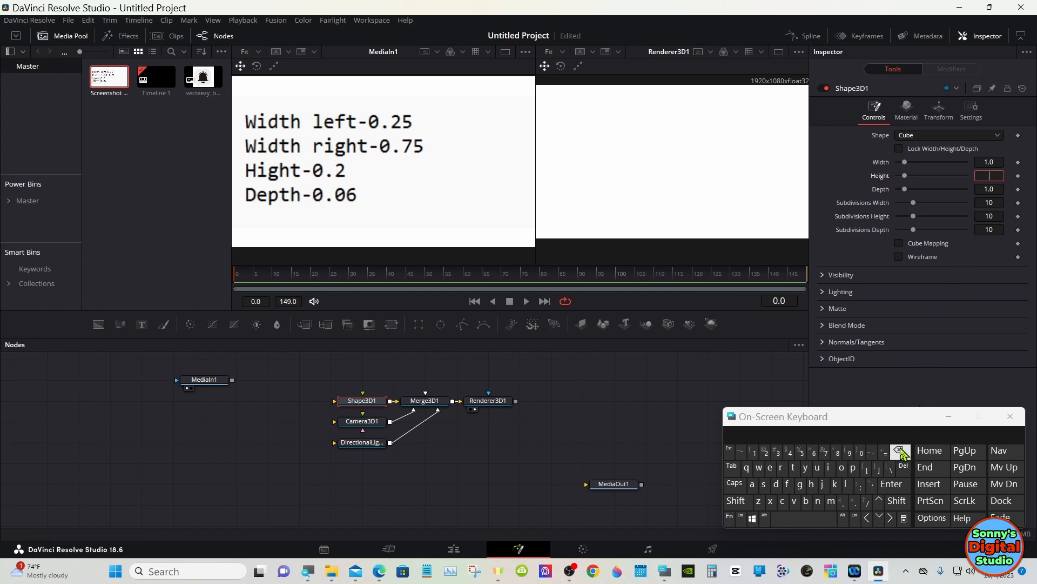
left_click(862, 453)
left_click(855, 503)
left_click(767, 452)
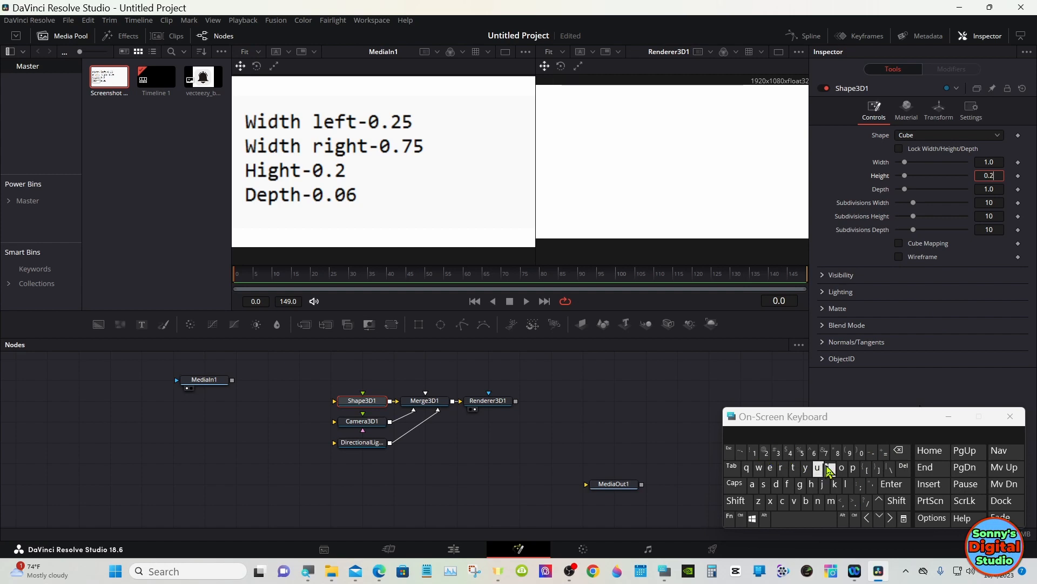
left_click(892, 484)
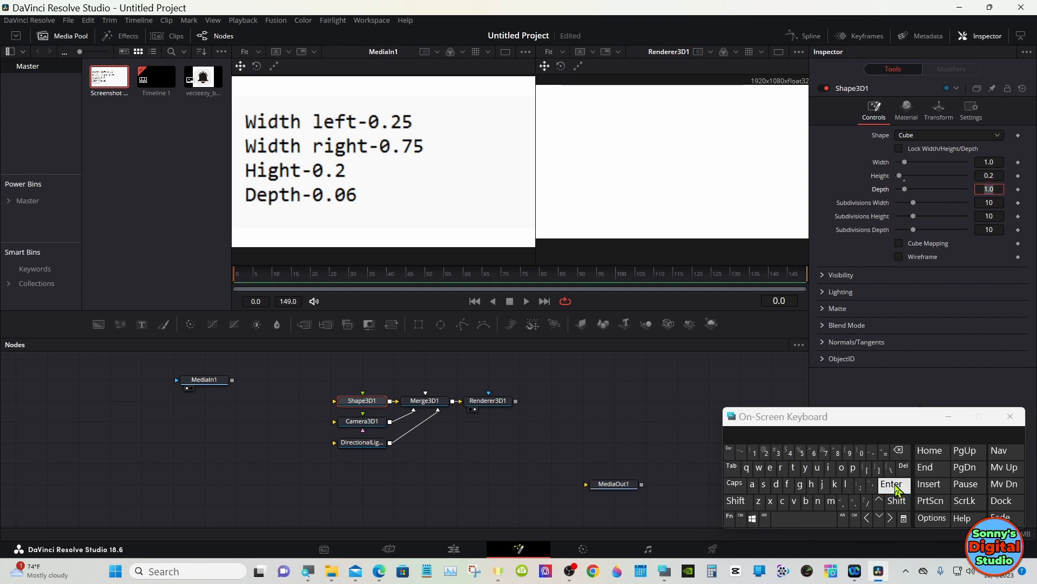
- Set the depth of Shape3D1 to 0.06
left_click(899, 450)
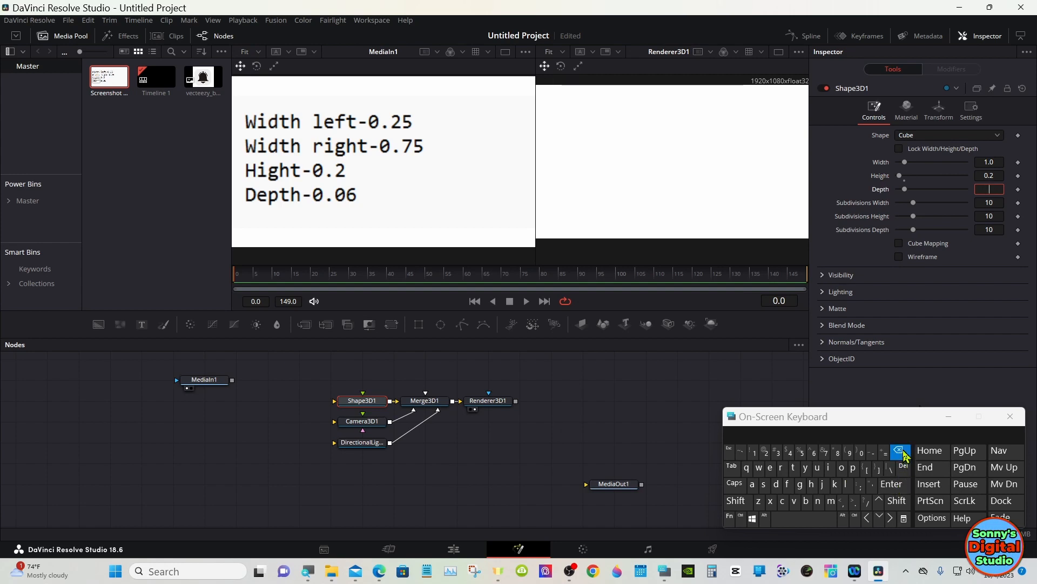
left_click(862, 454)
left_click(854, 501)
left_click(863, 454)
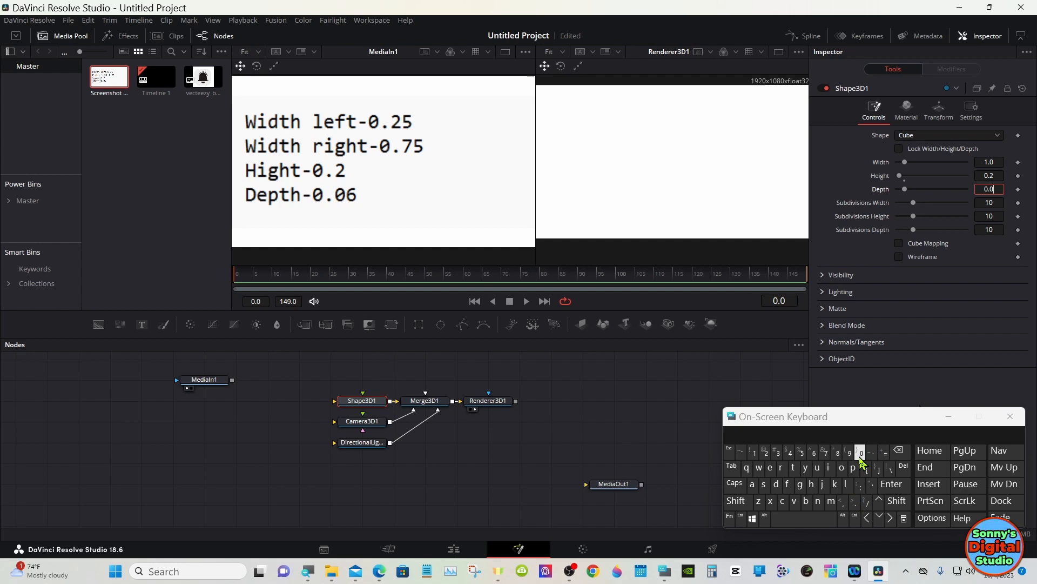
left_click(814, 454)
left_click(898, 485)
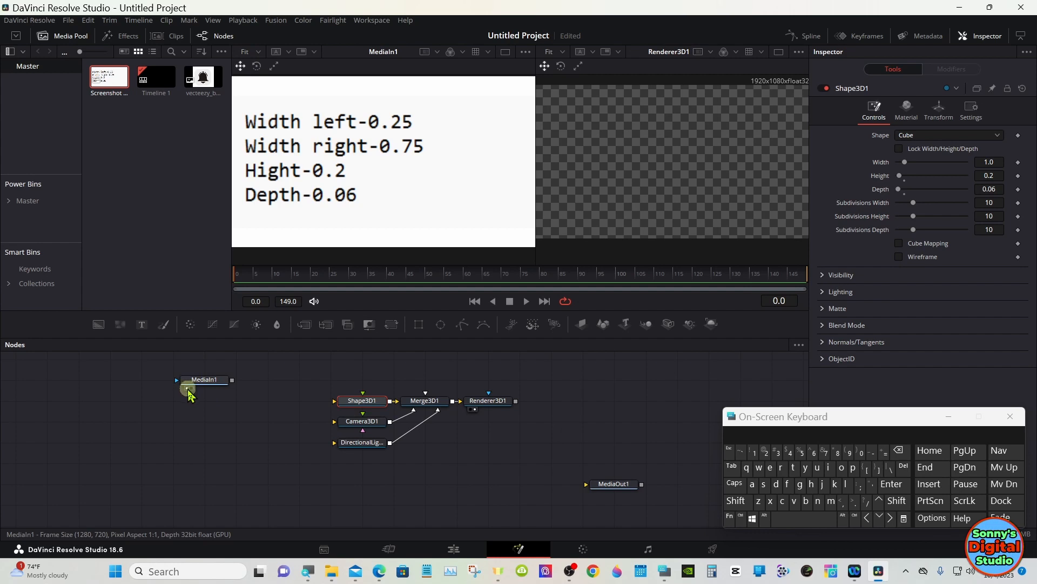
- Show Merge3D1 in the first viewer instead of the notes image and move Camera3D1 back to Z translation 3.91
left_click(187, 389)
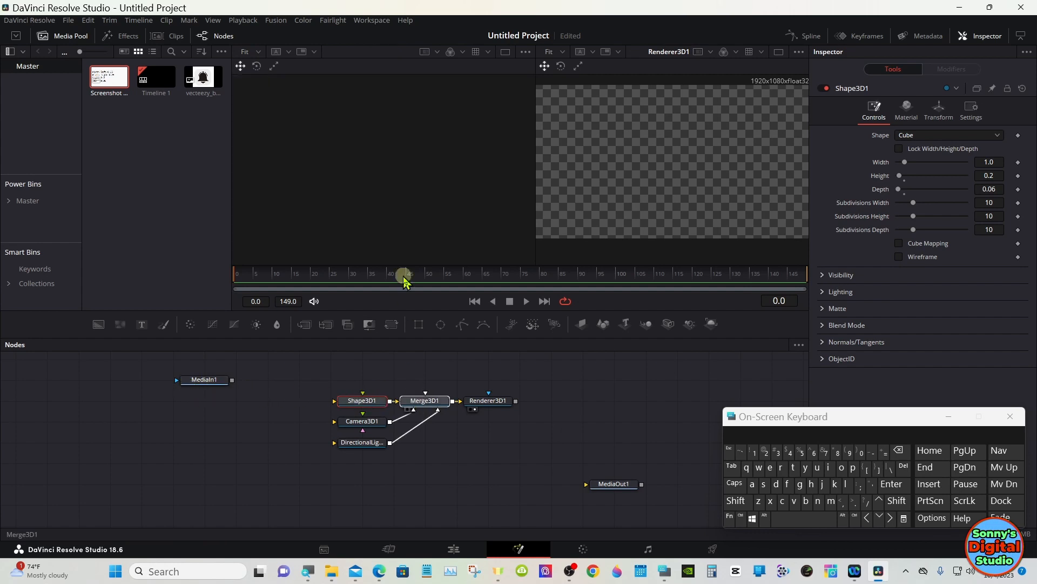
key("1")
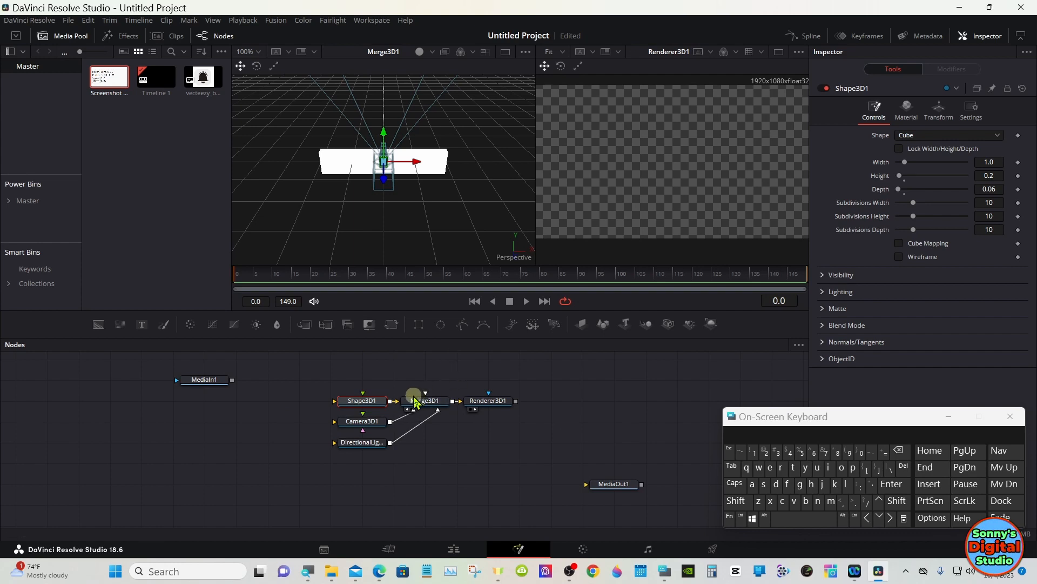
mouse_move(374, 405)
left_click(373, 426)
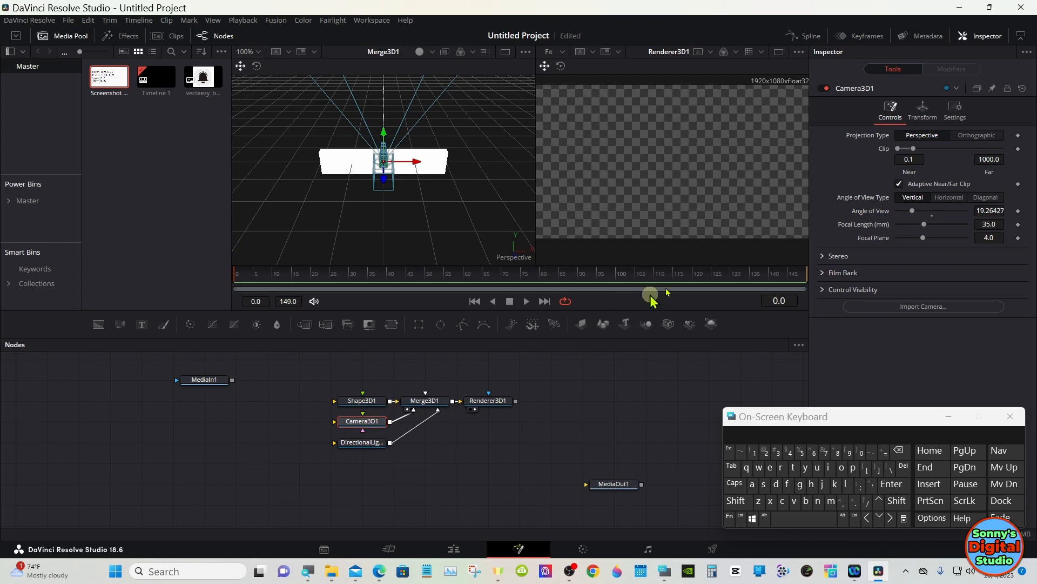
left_click(922, 113)
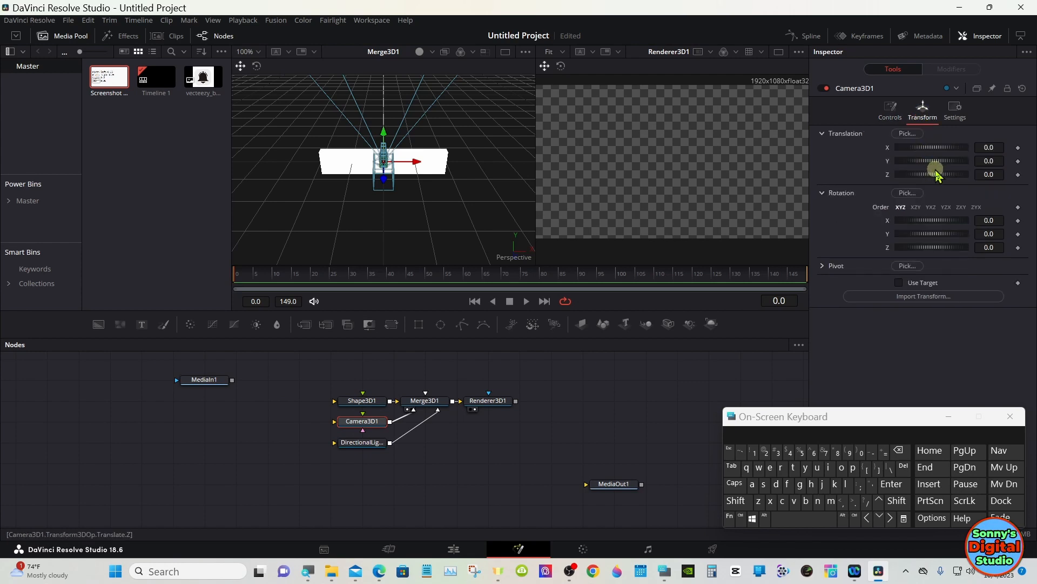
left_click_drag(935, 175, 939, 177)
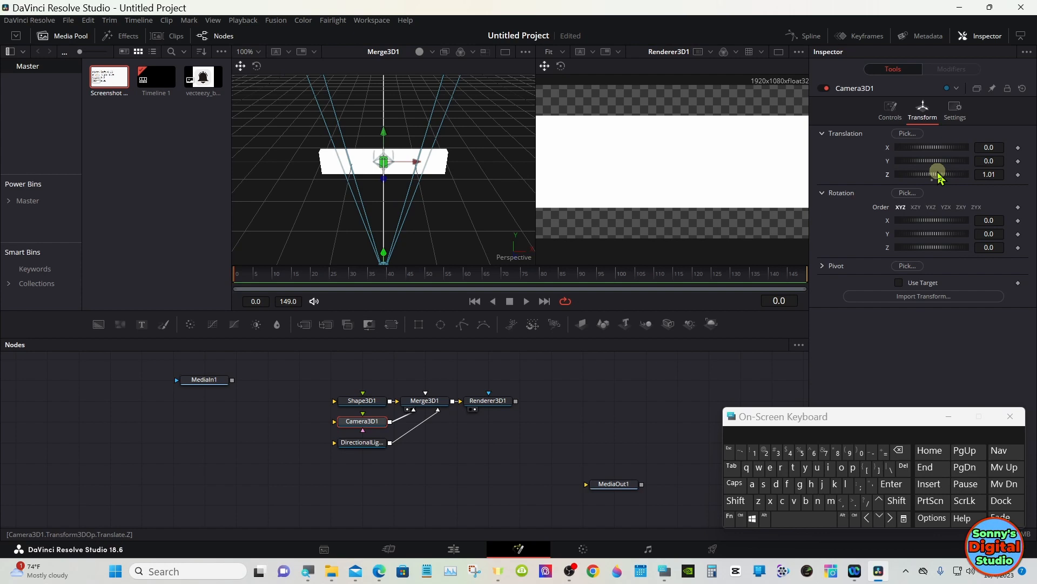
left_click_drag(939, 177, 951, 171)
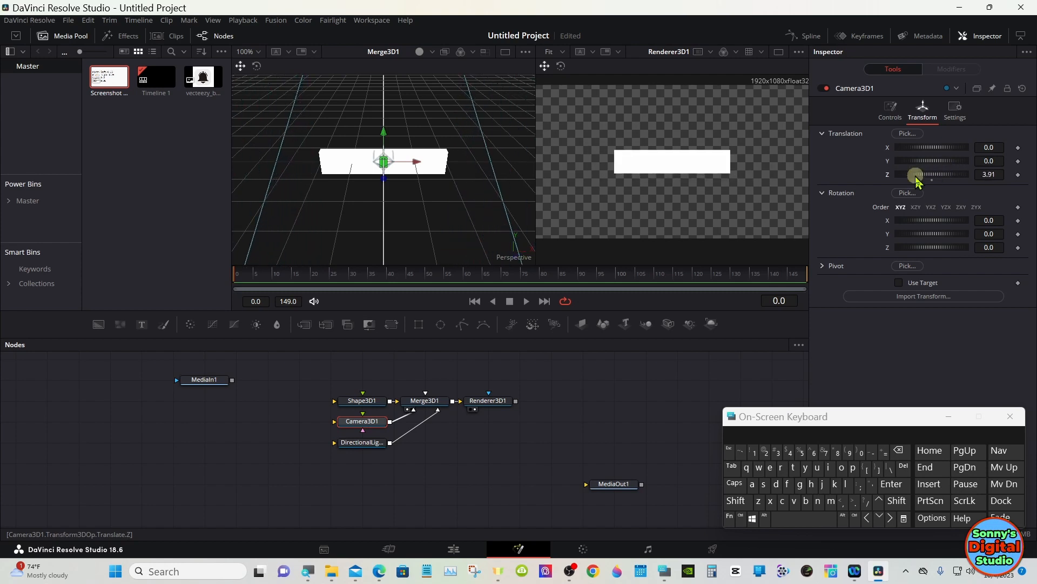
- Set the width of Shape3D1 to 0.75
left_click(369, 400)
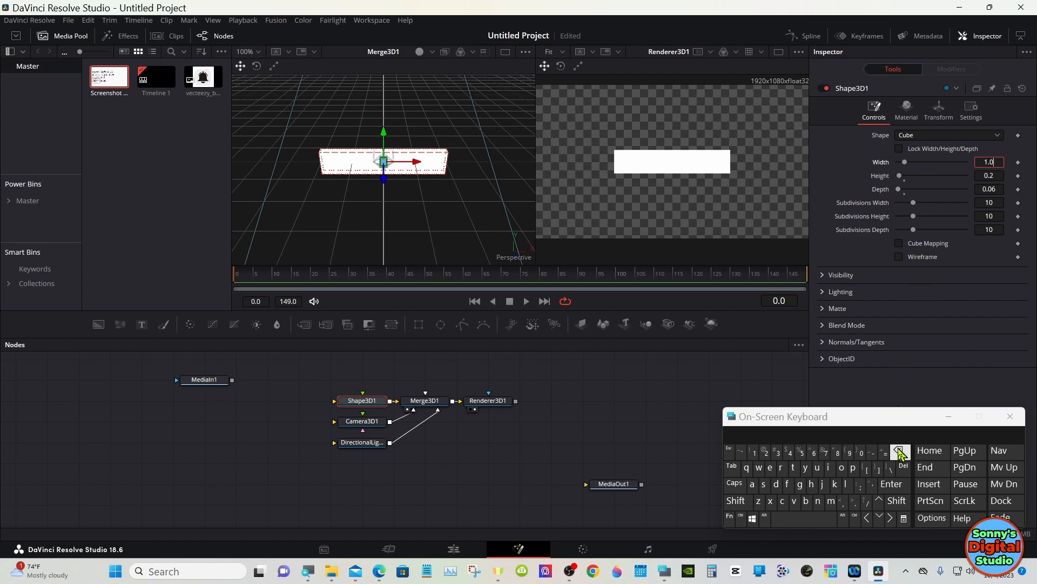
left_click(899, 451)
left_click(899, 451)
left_click(899, 451)
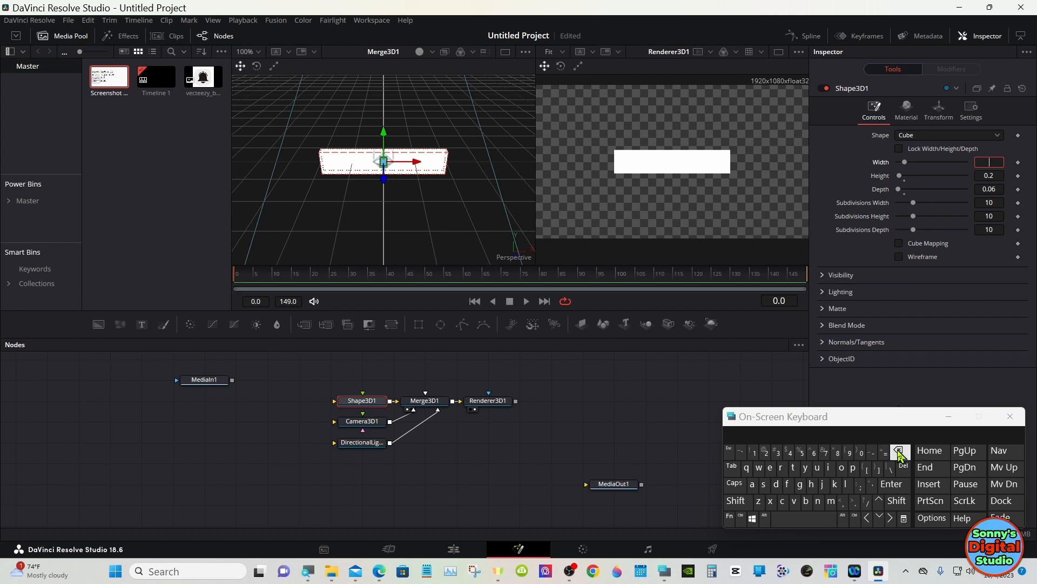
left_click(862, 452)
left_click(854, 501)
left_click(825, 452)
left_click(801, 452)
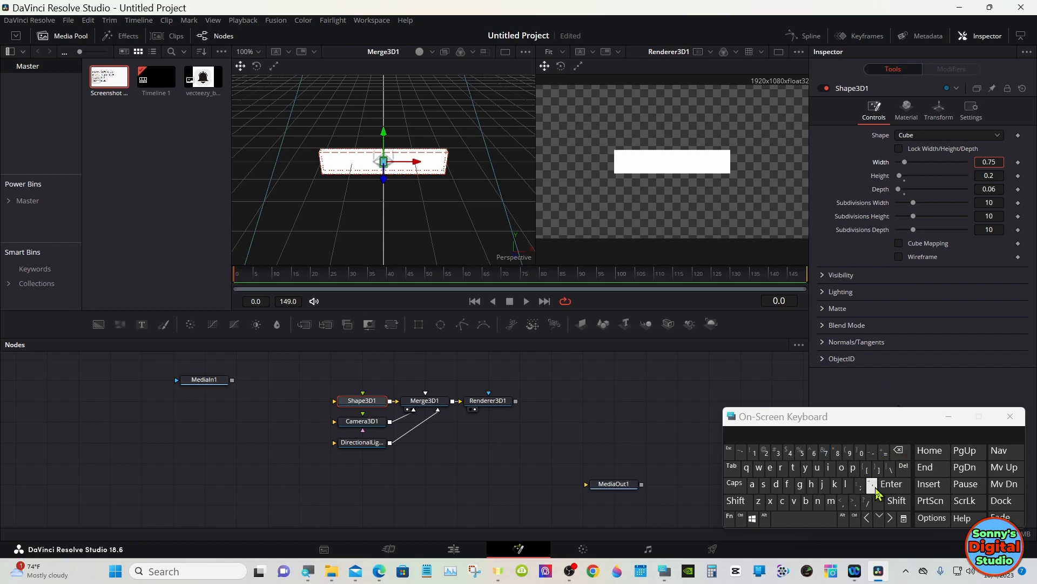
left_click(891, 484)
left_click(693, 400)
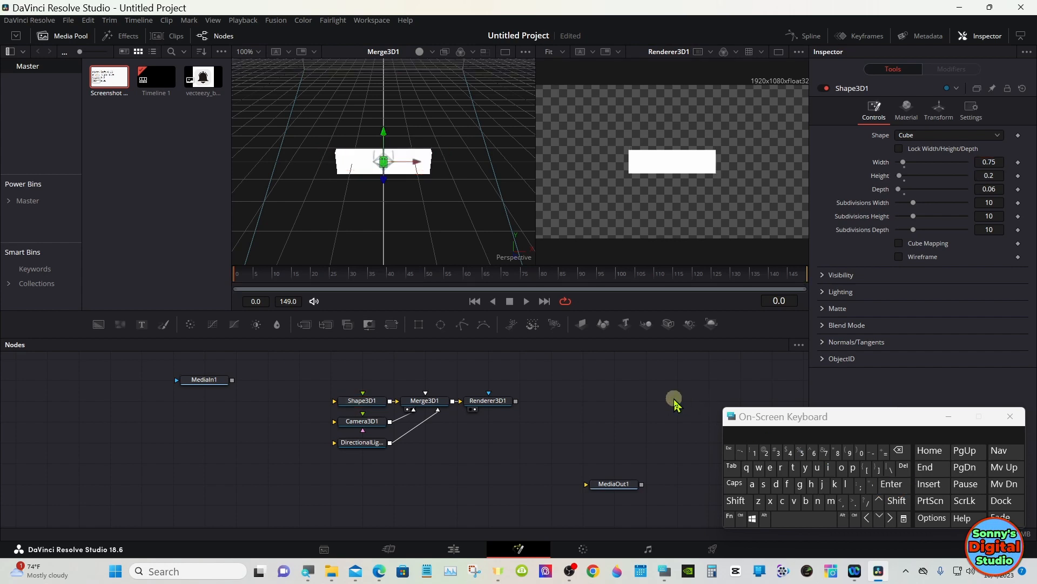
- Enable Use Target in the transform settings of Camera3D1
left_click(362, 404)
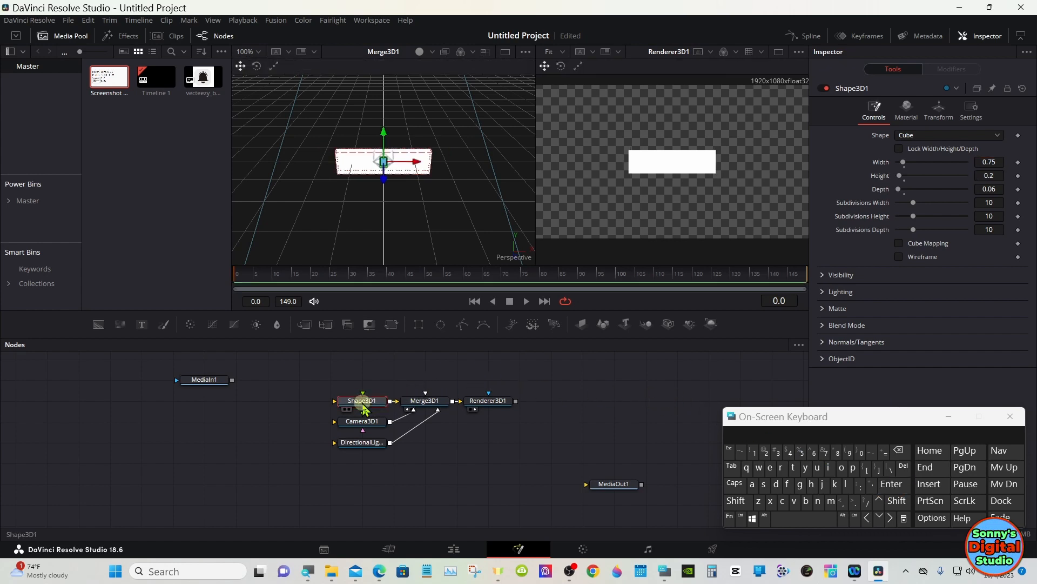
left_click(363, 442)
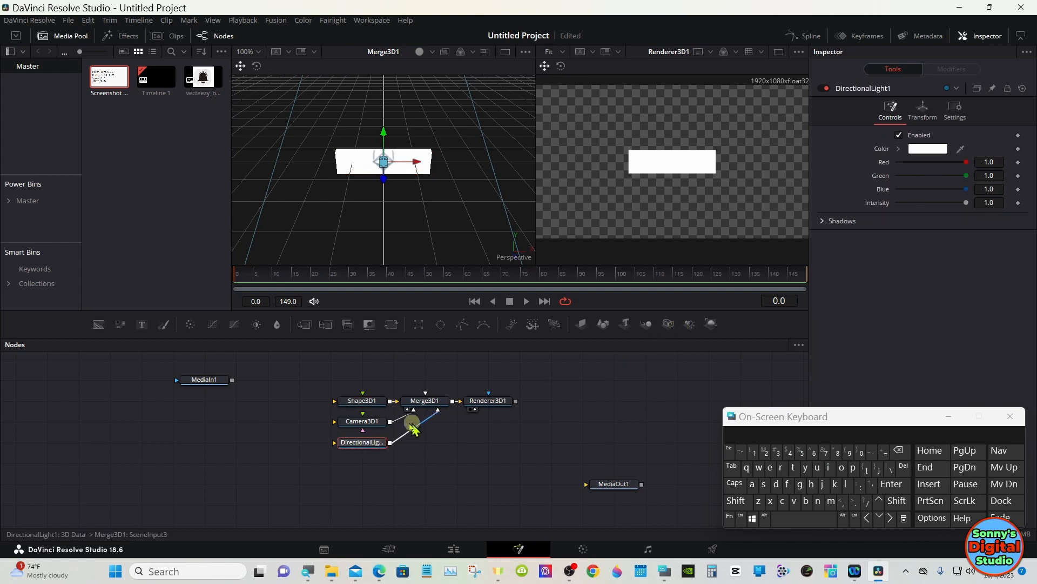
left_click(365, 426)
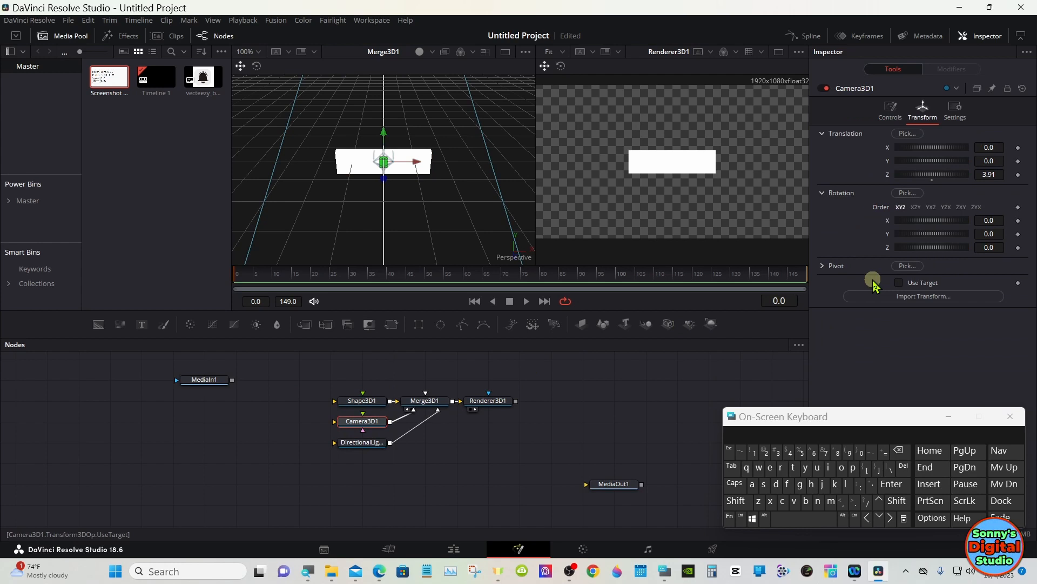
left_click(899, 283)
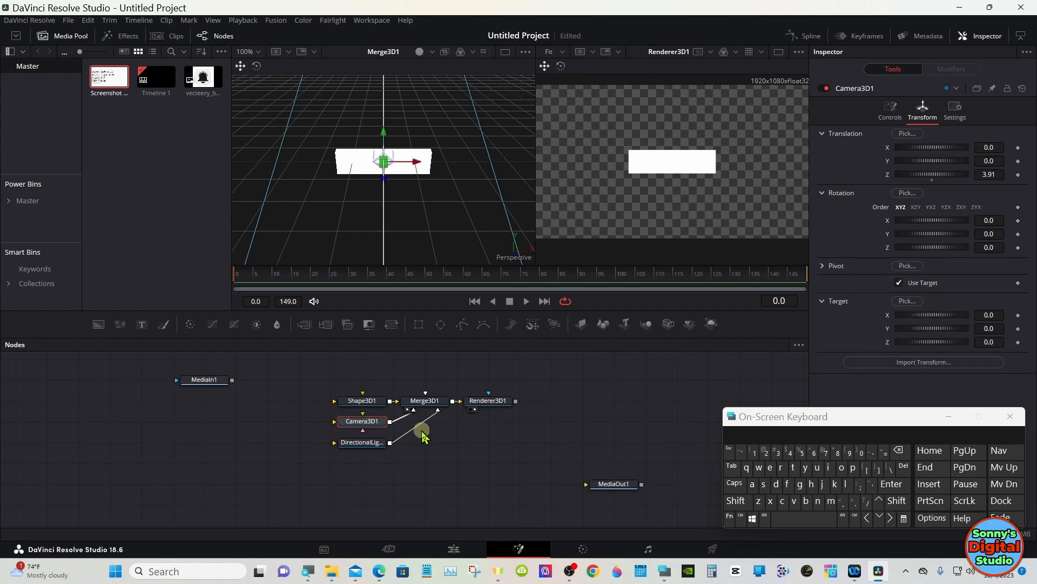
- Enable Use Target in the transform settings of DirectionalLight1
left_click(365, 444)
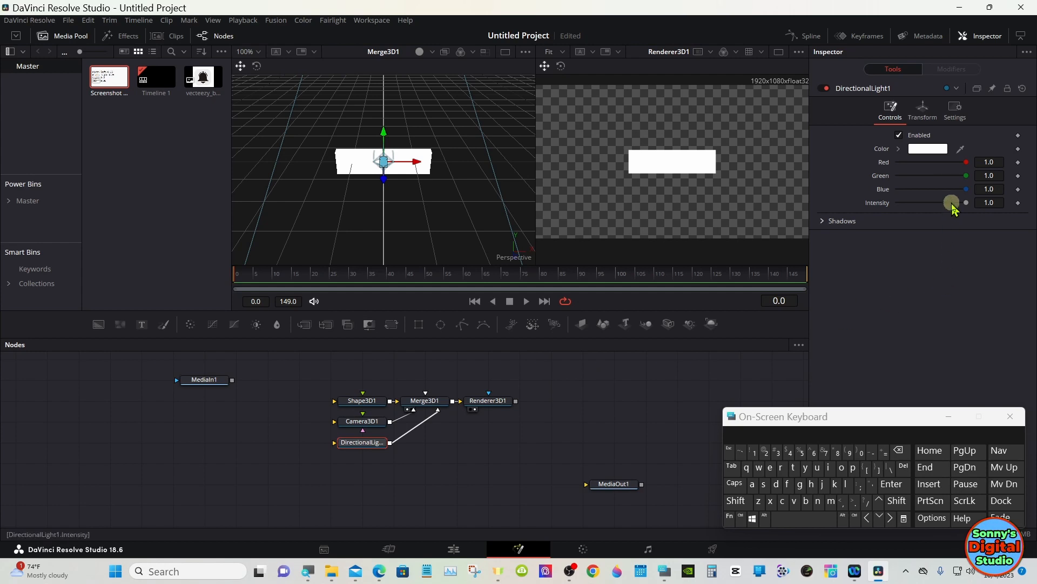
left_click(934, 116)
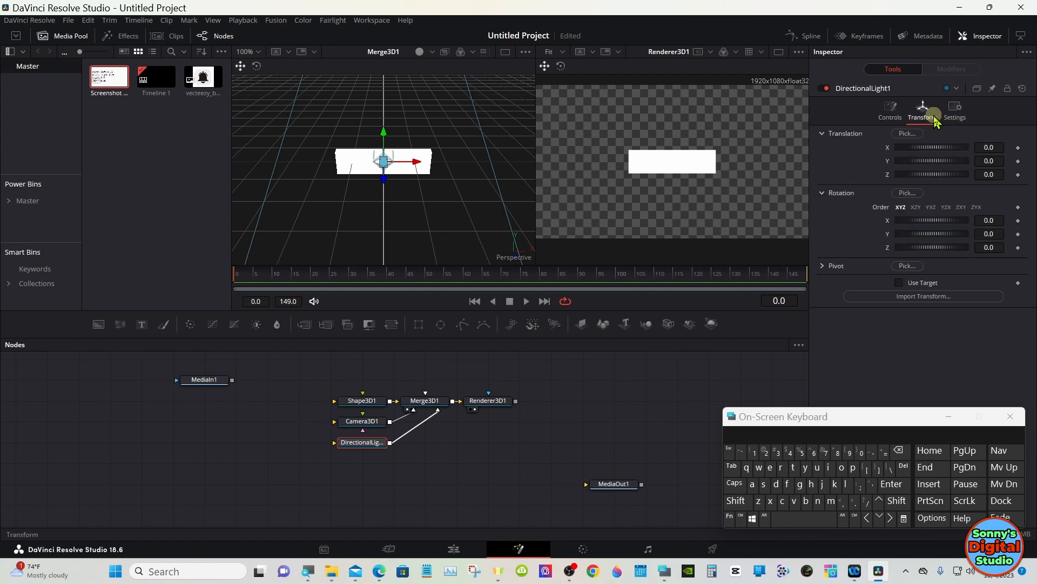
left_click(899, 282)
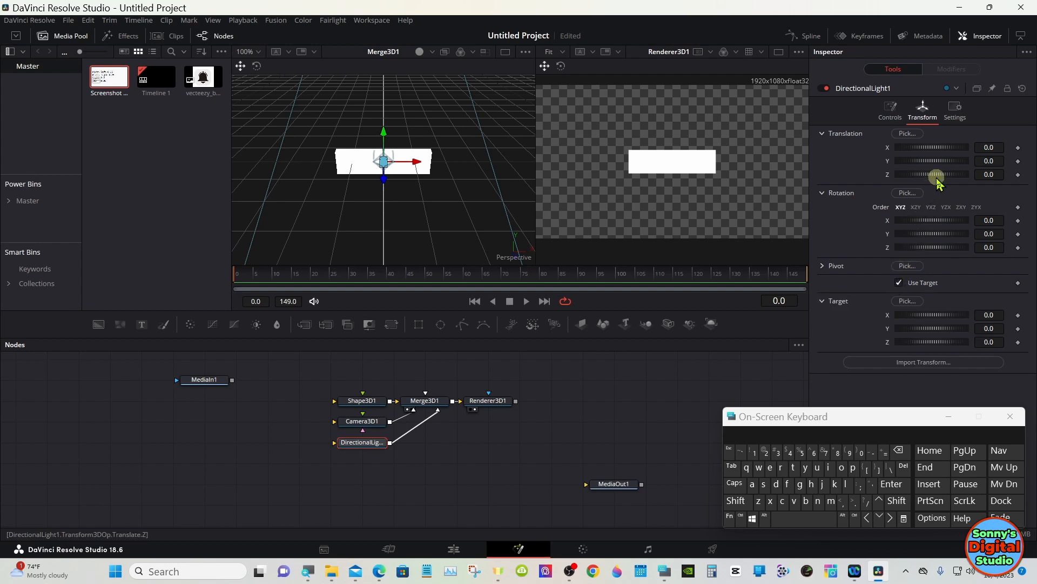
- Move DirectionalLight1 to X translation 1.212, Y 1.173 and Z 2.58
left_click_drag(937, 179, 940, 179)
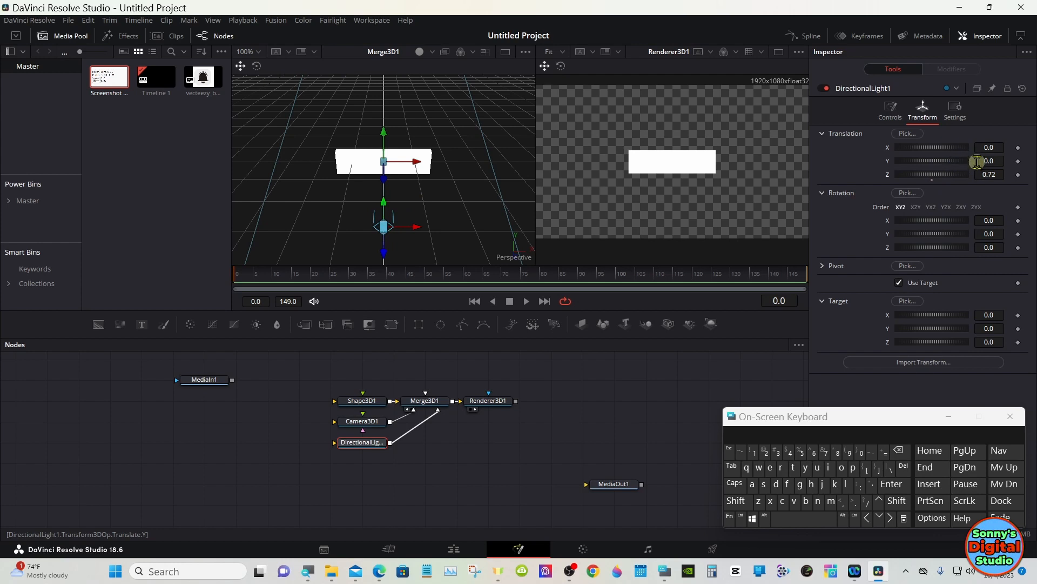
left_click_drag(979, 171, 986, 173)
right_click(418, 177)
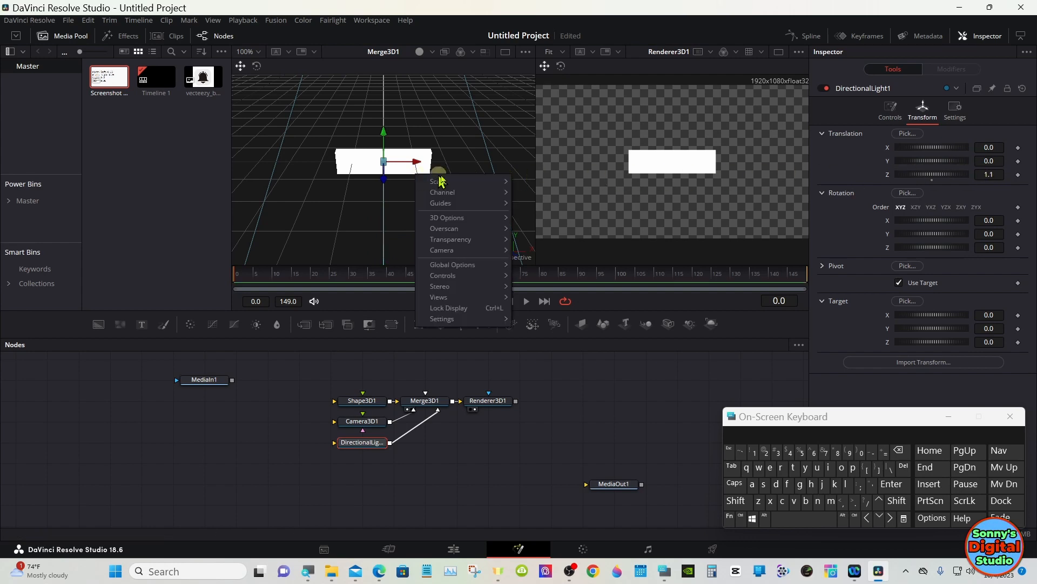
left_click(533, 182)
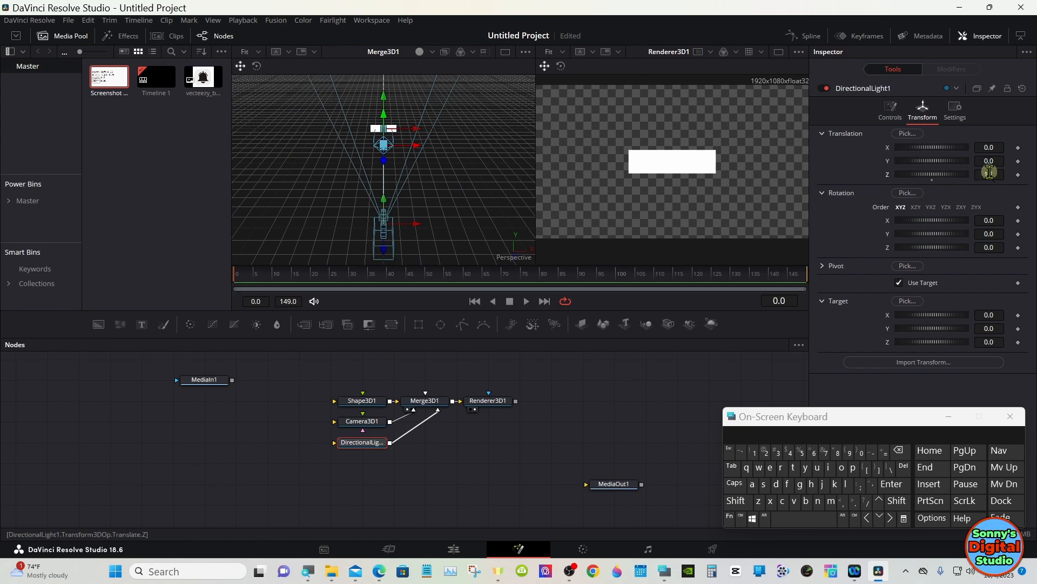
left_click_drag(988, 172, 1030, 173)
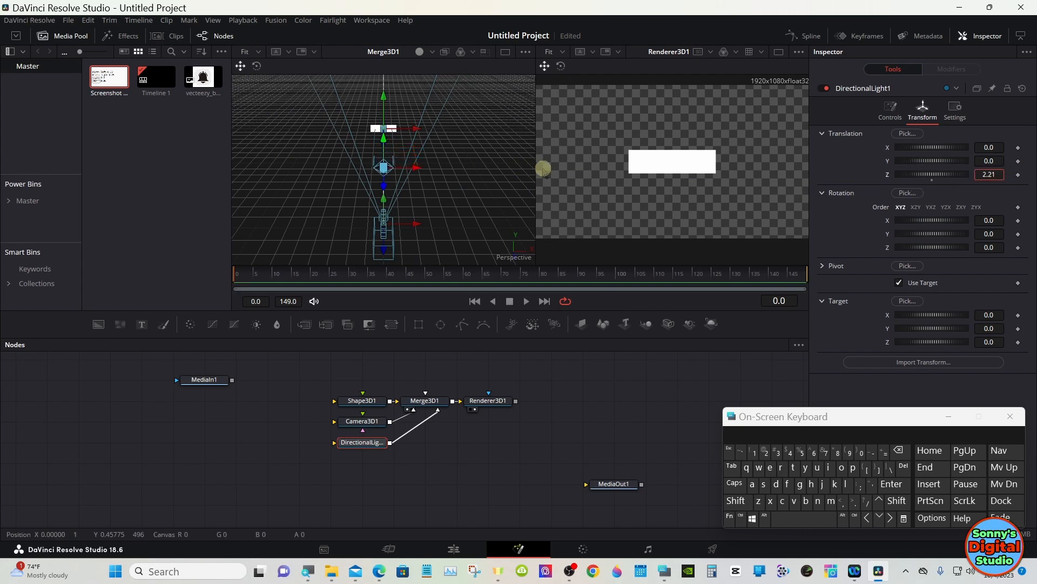
mouse_move(543, 169)
left_mouse_down()
mouse_move(585, 169)
mouse_move(561, 166)
left_mouse_up()
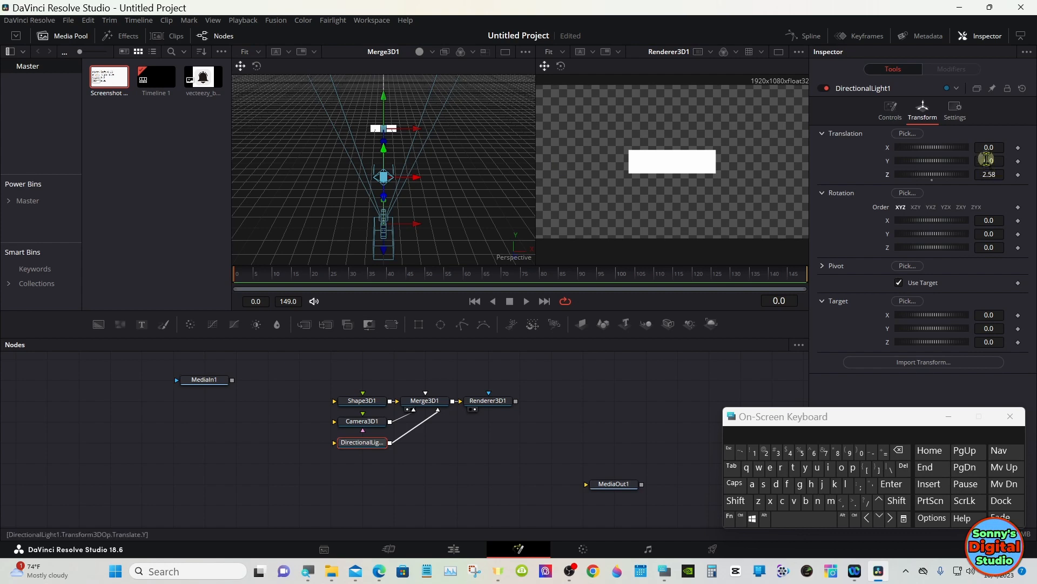
left_click_drag(988, 161, 608, 131)
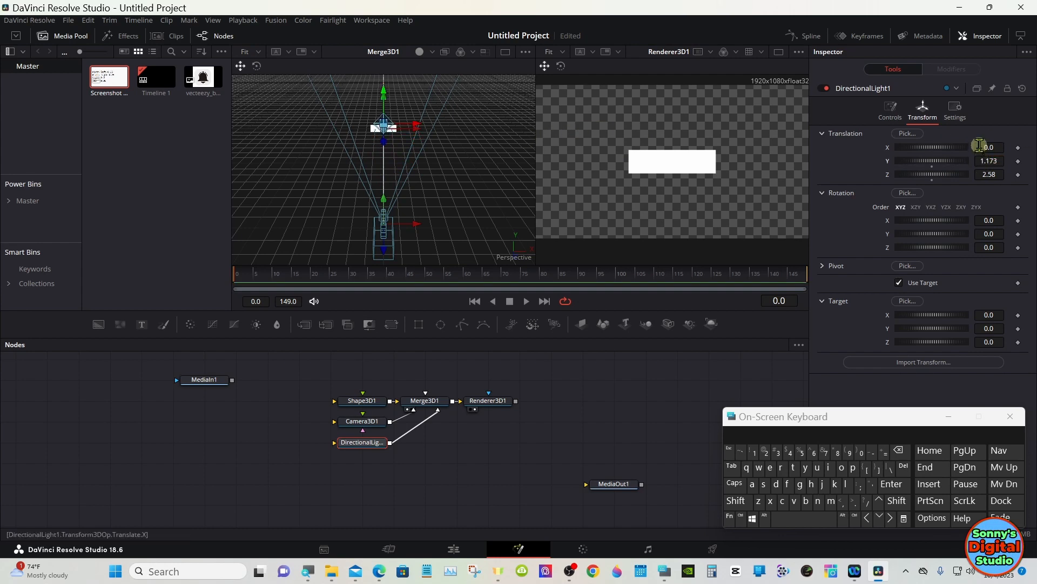
left_click_drag(982, 144, 617, 139)
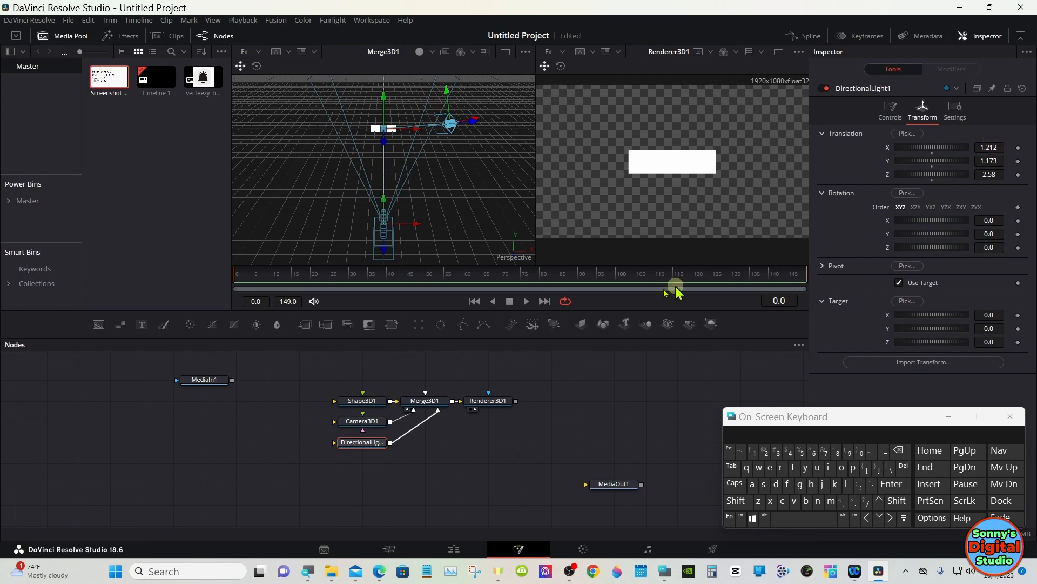
- Paste an instance of Shape3D1 above the original node and combine both outputs in a new 3D merge
left_click(368, 405)
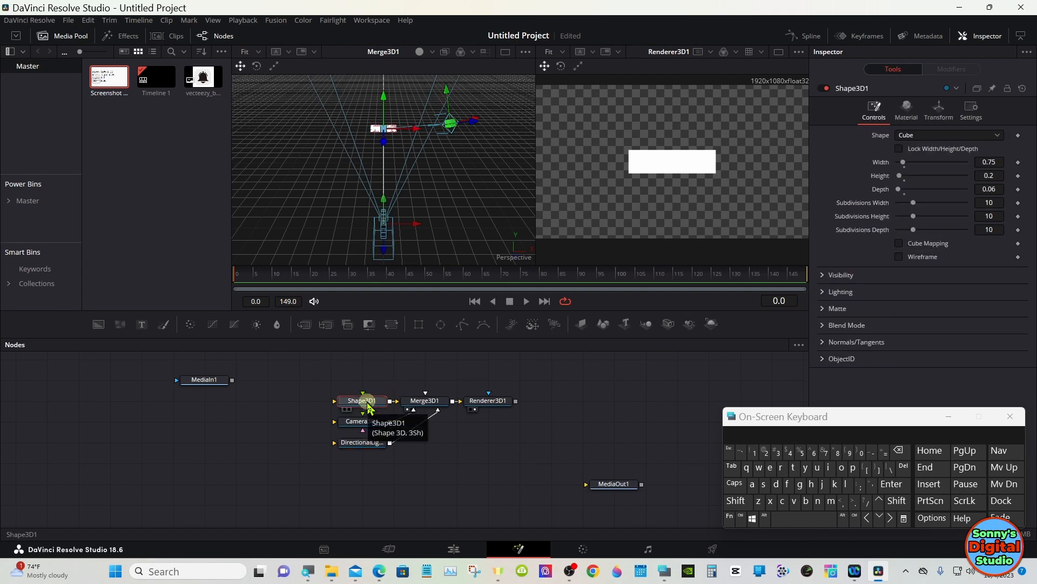
right_click(368, 405)
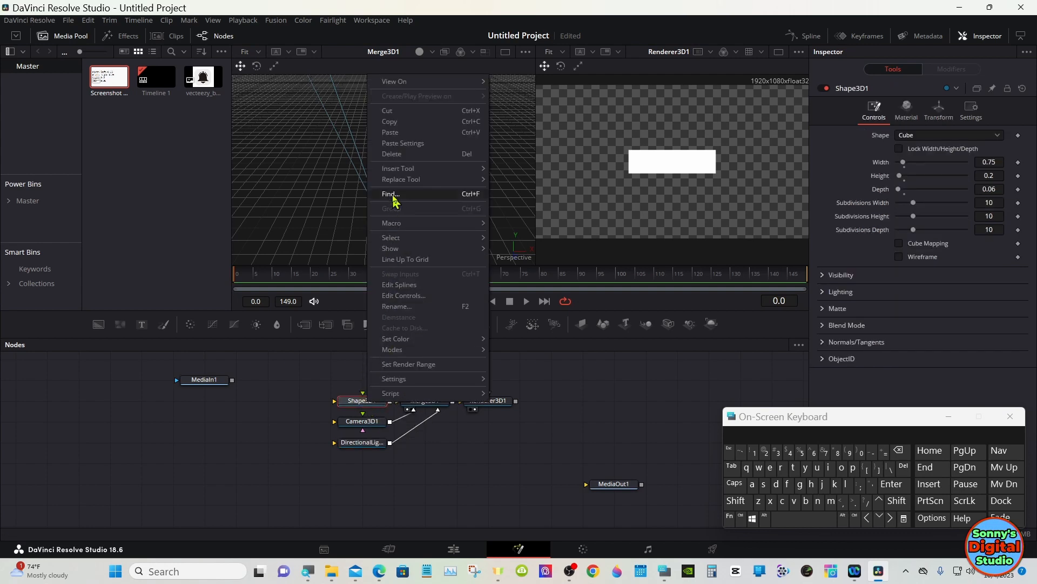
left_click(402, 129)
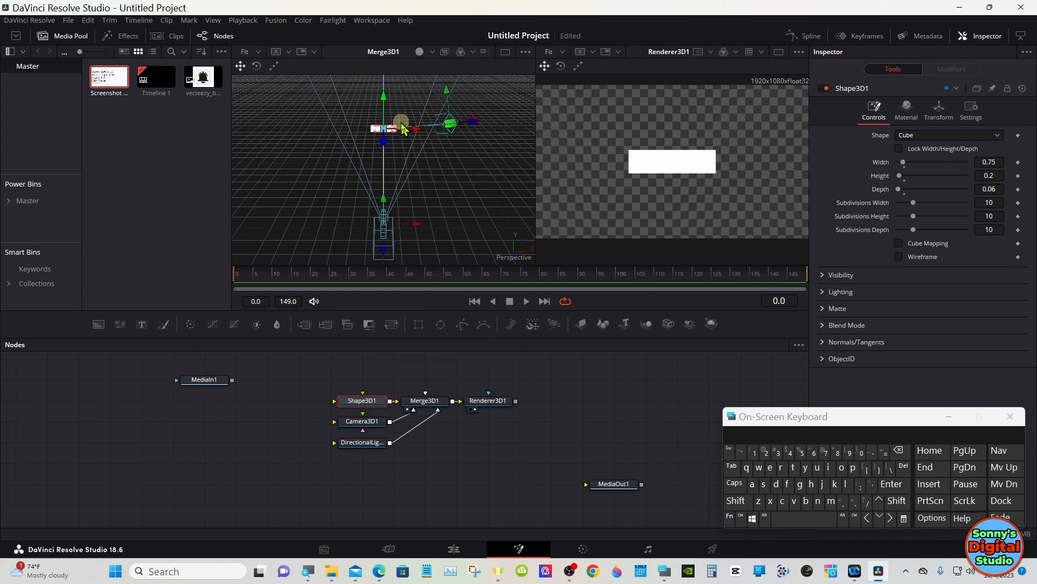
right_click(361, 374)
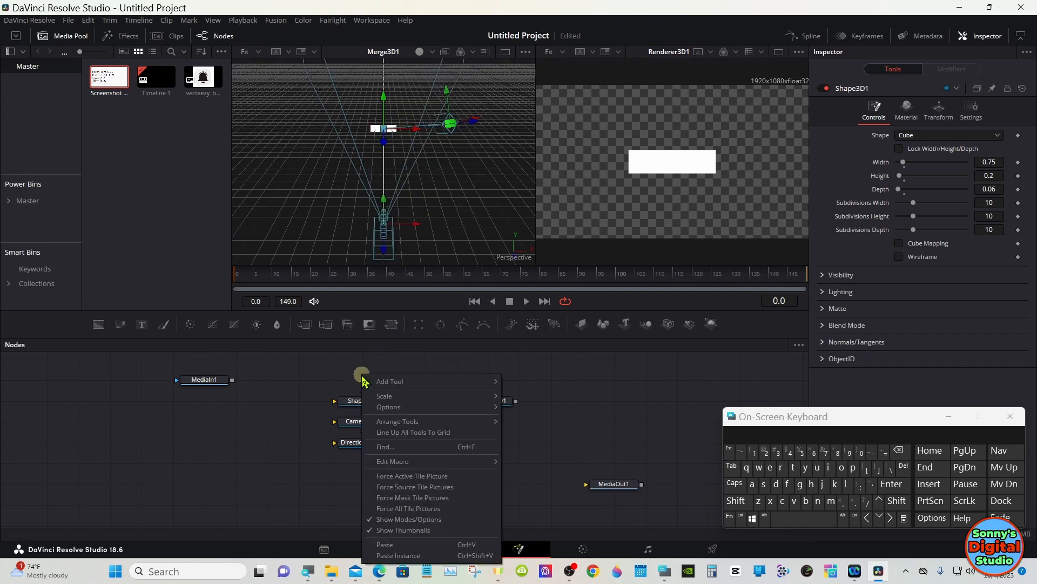
left_click(408, 556)
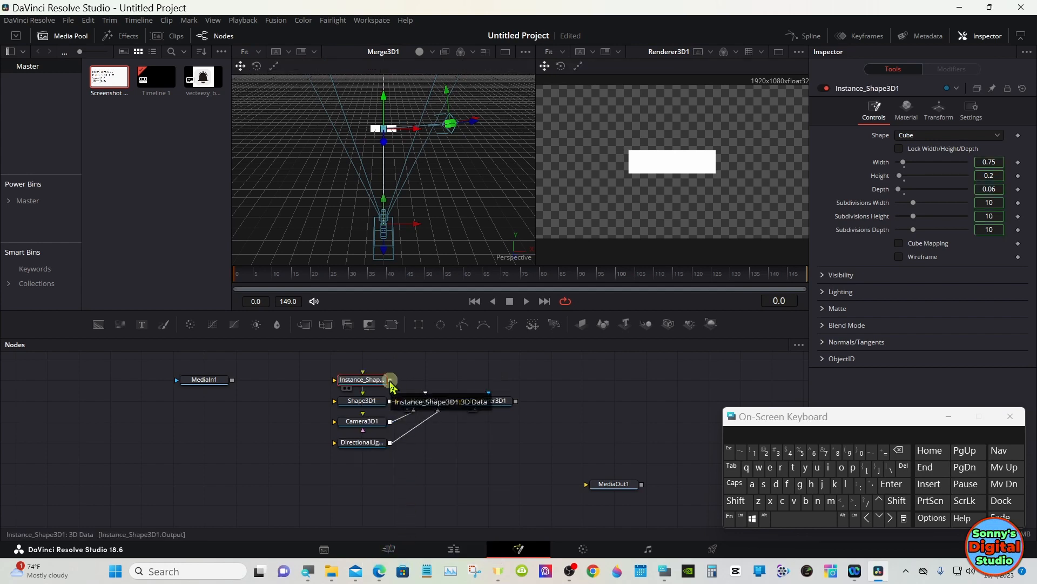
left_click_drag(389, 380, 391, 402)
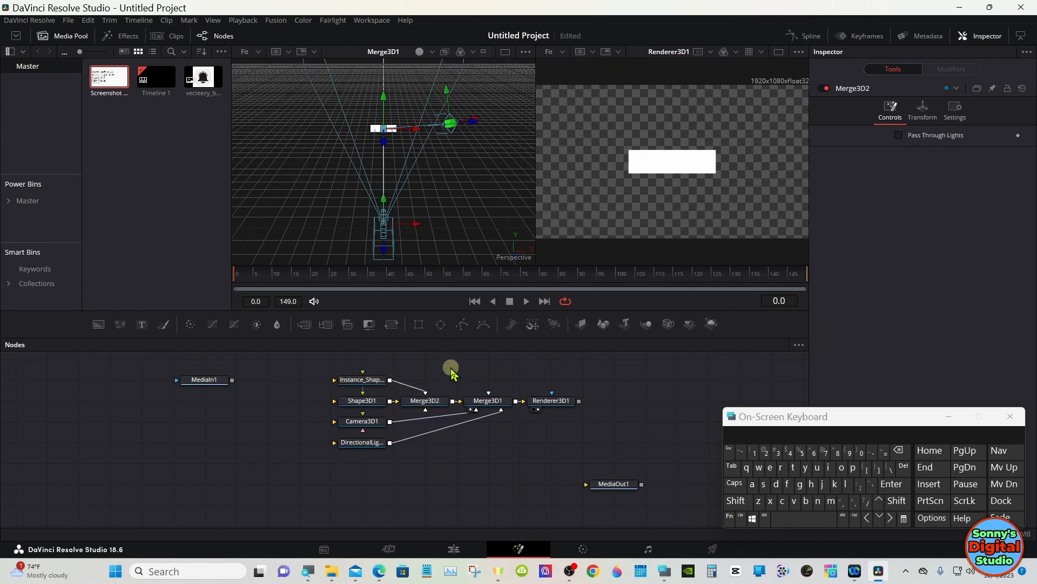
- Deinstance the Width parameter of Instance_Shape3D1 from the original shape
left_click(356, 382)
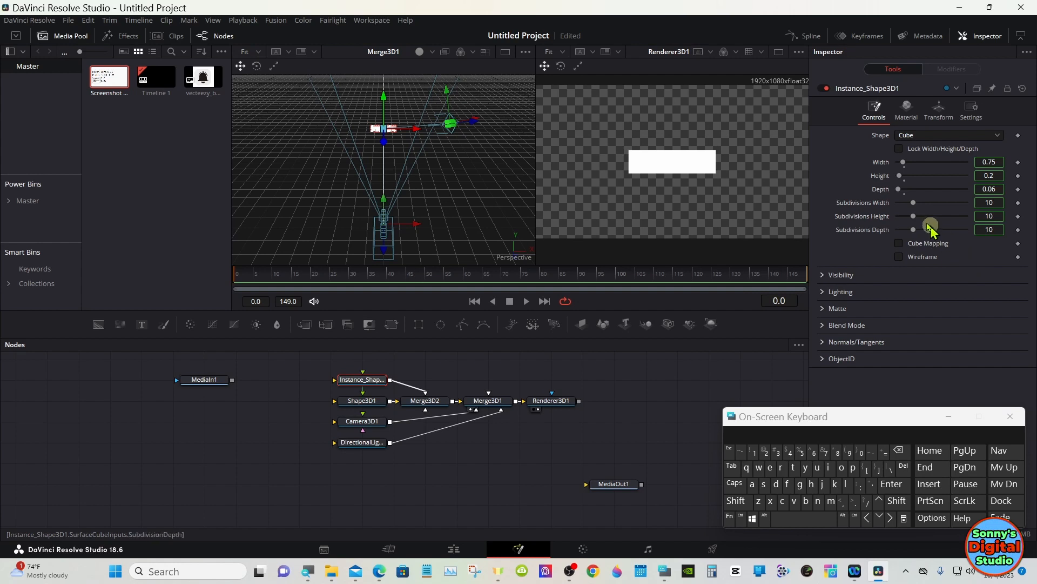
right_click(878, 165)
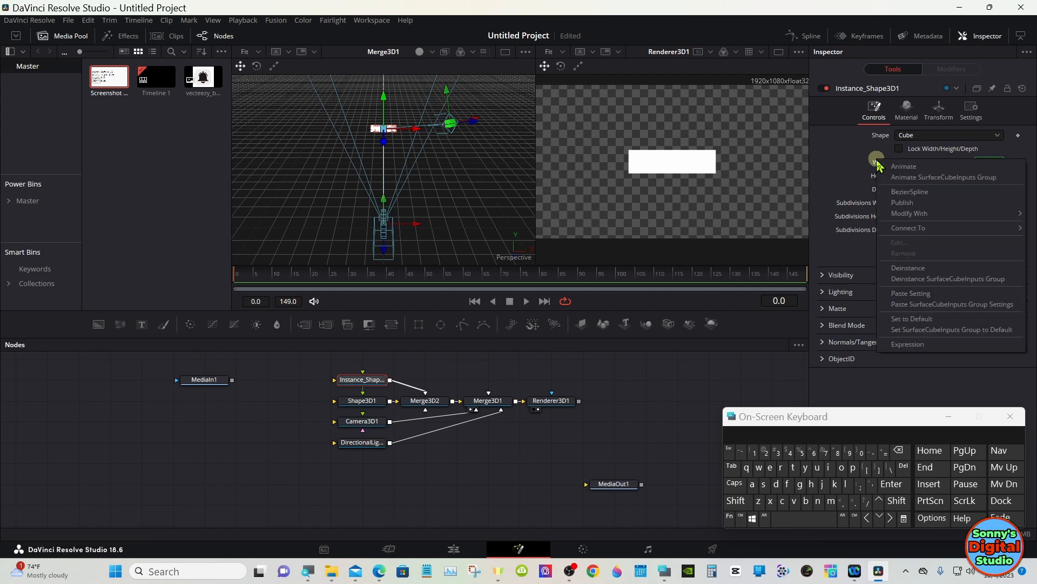
left_click(910, 269)
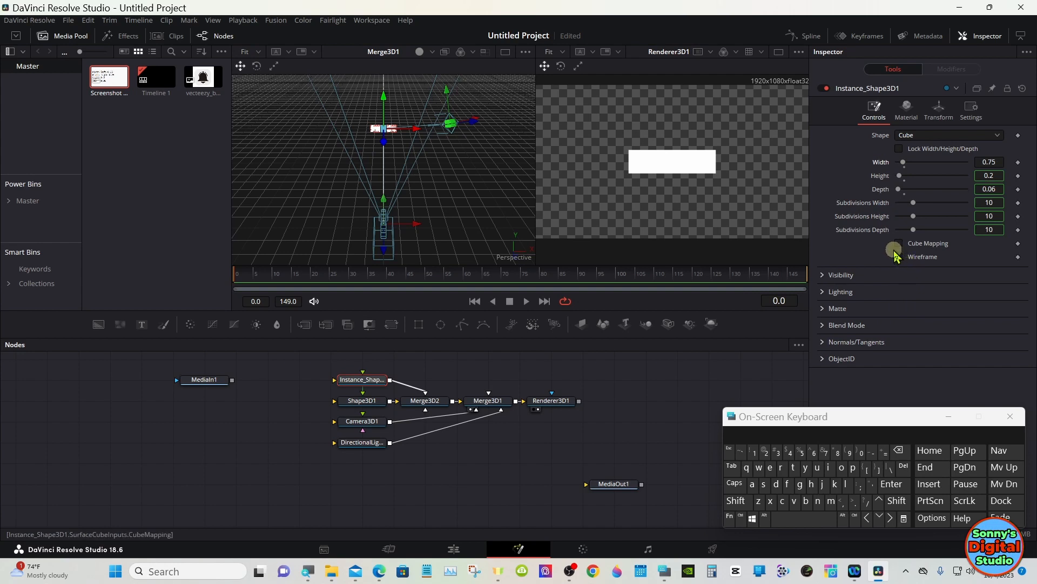
- Deinstance the X translation of Instance_Shape3D1 and move the instance to X -0.783
left_click(940, 113)
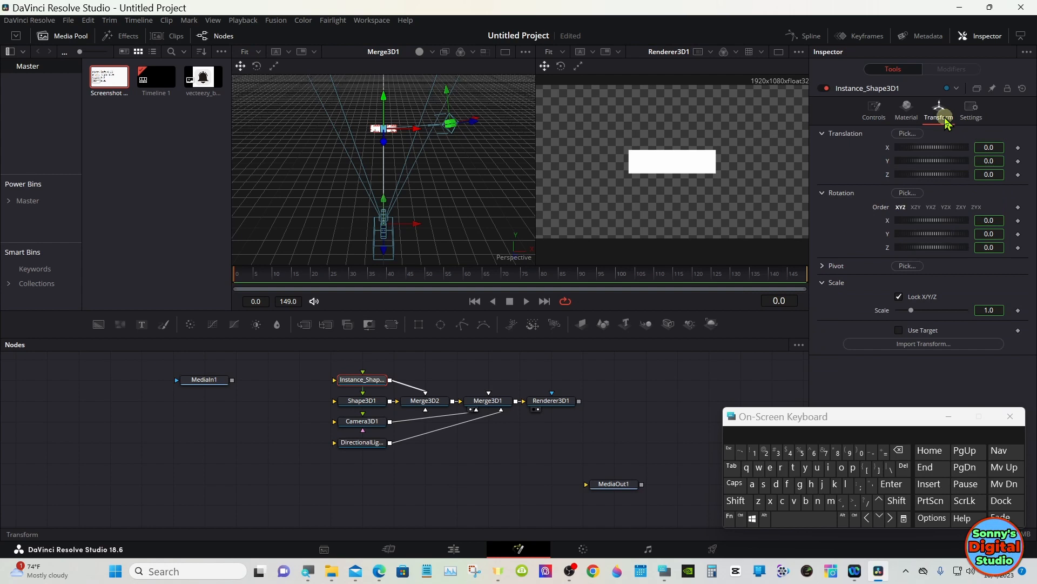
right_click(891, 151)
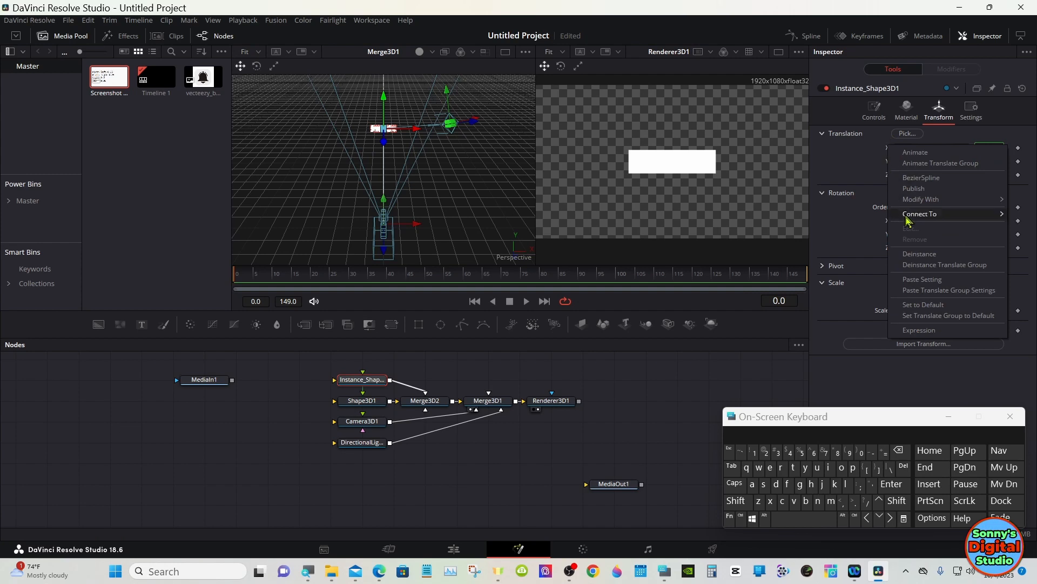
left_click(927, 254)
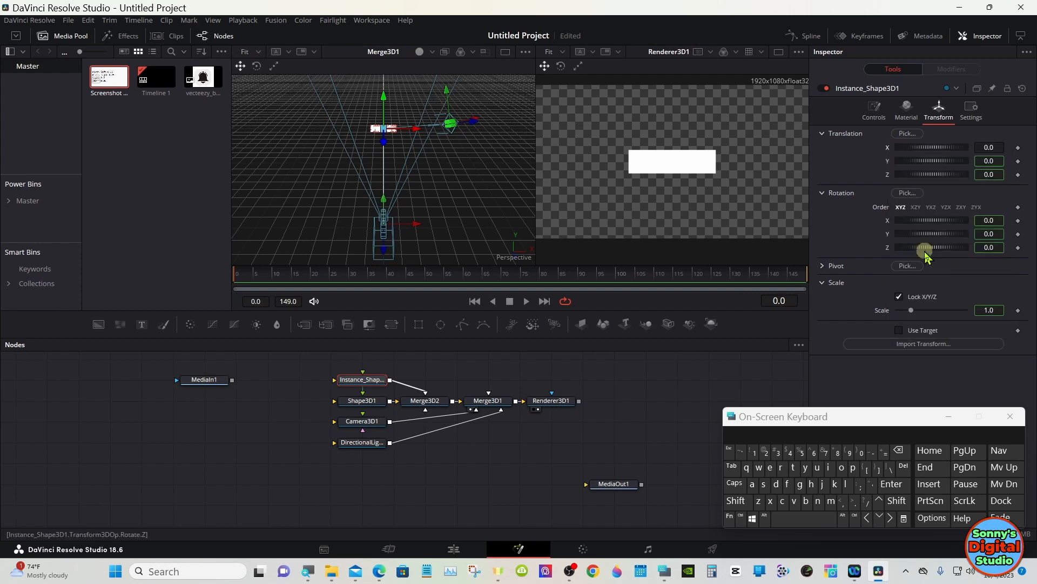
left_click_drag(951, 151, 929, 150)
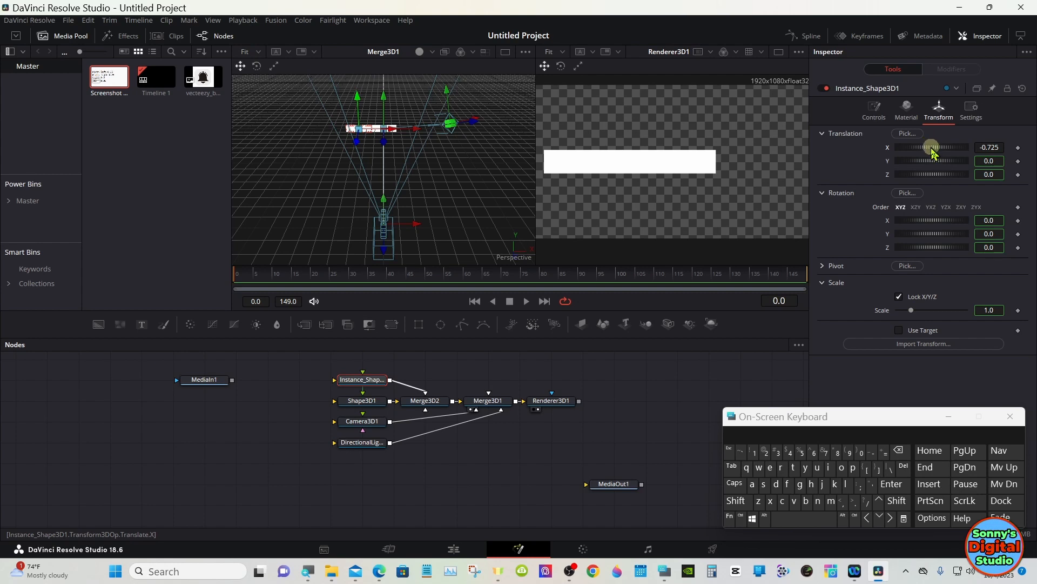
left_click_drag(932, 152, 933, 152)
- Set the width of Instance_Shape3D1 to 0.25 and its X translation to -0.52
left_click(350, 382)
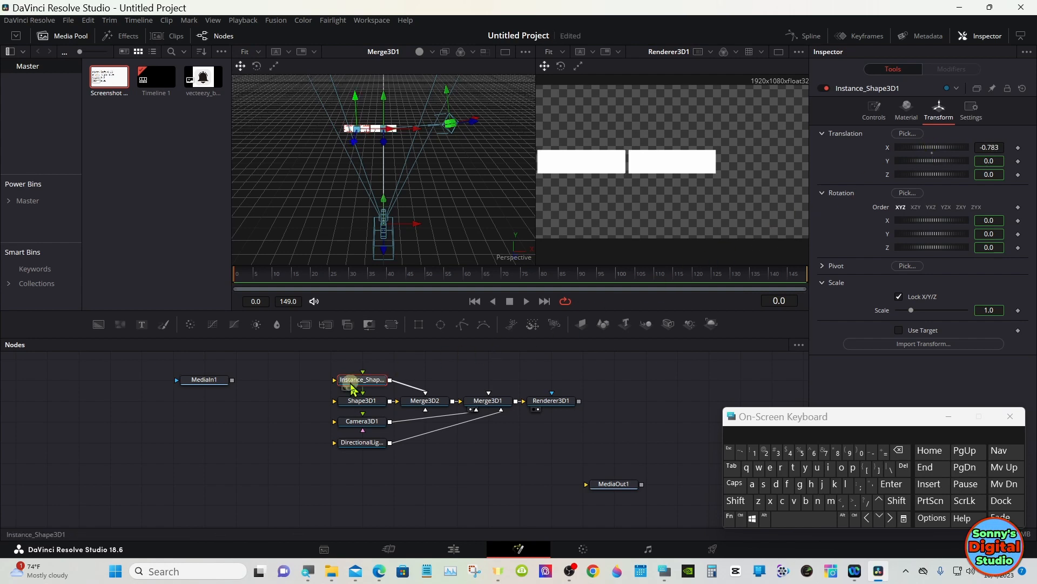
left_click(874, 113)
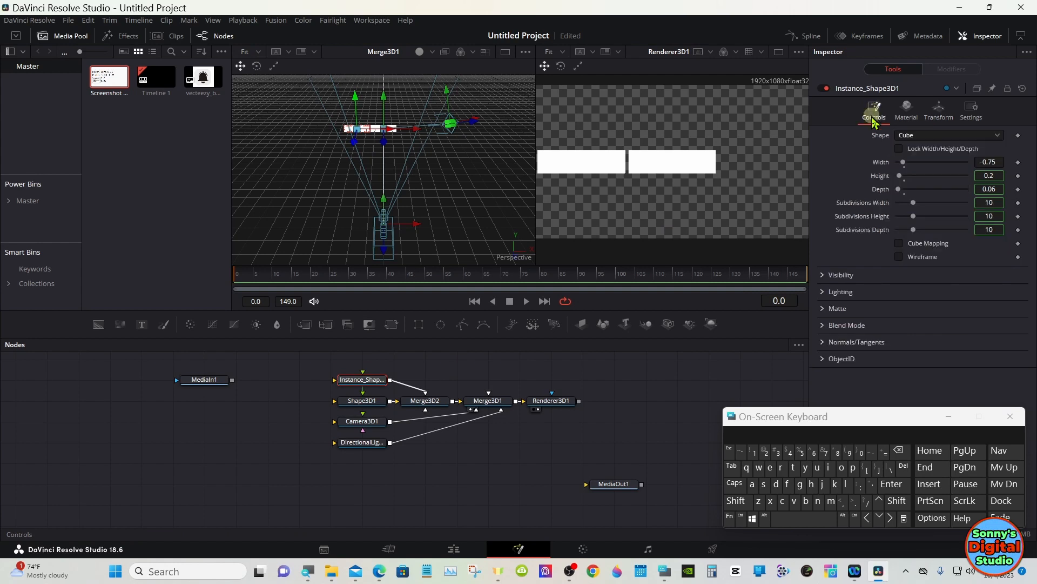
left_click(997, 161)
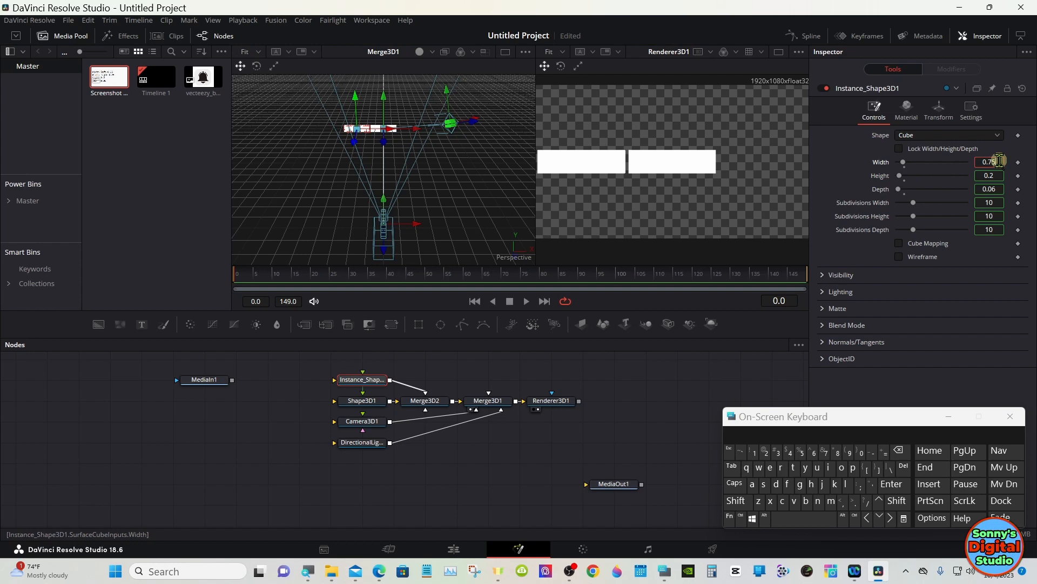
left_click(903, 450)
left_click(904, 449)
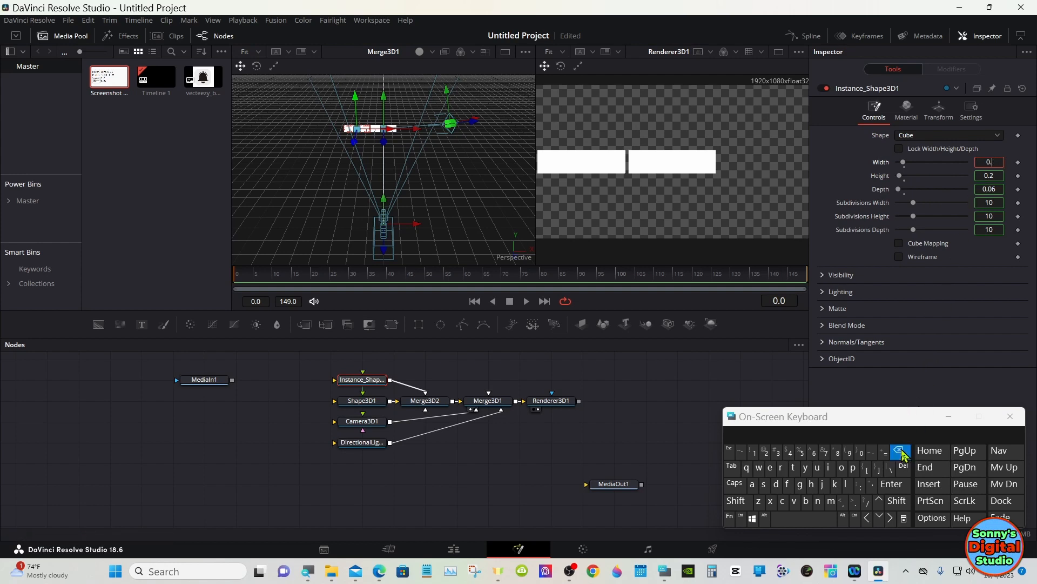
left_click(764, 453)
left_click(802, 452)
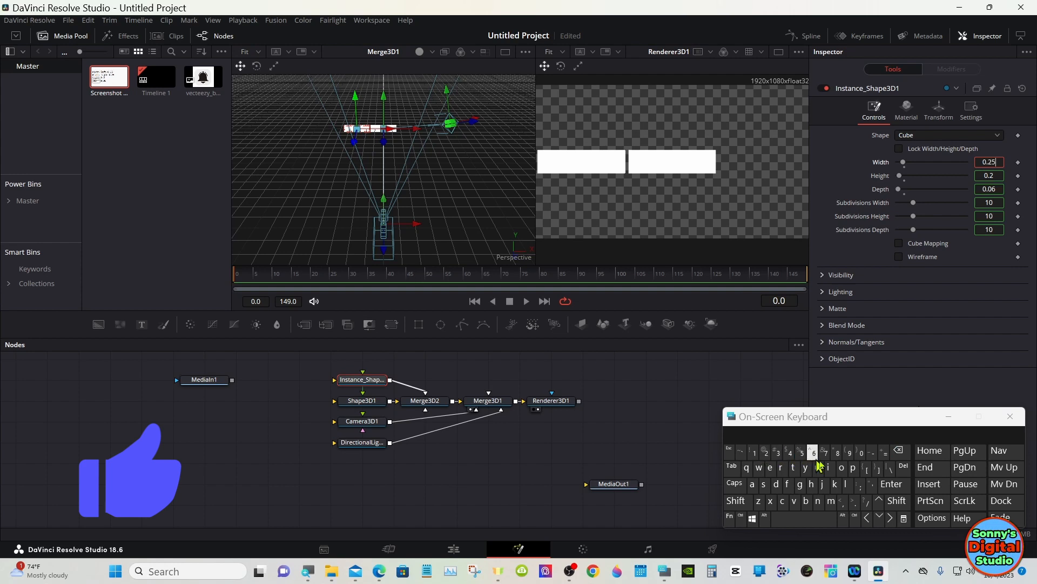
left_click(892, 484)
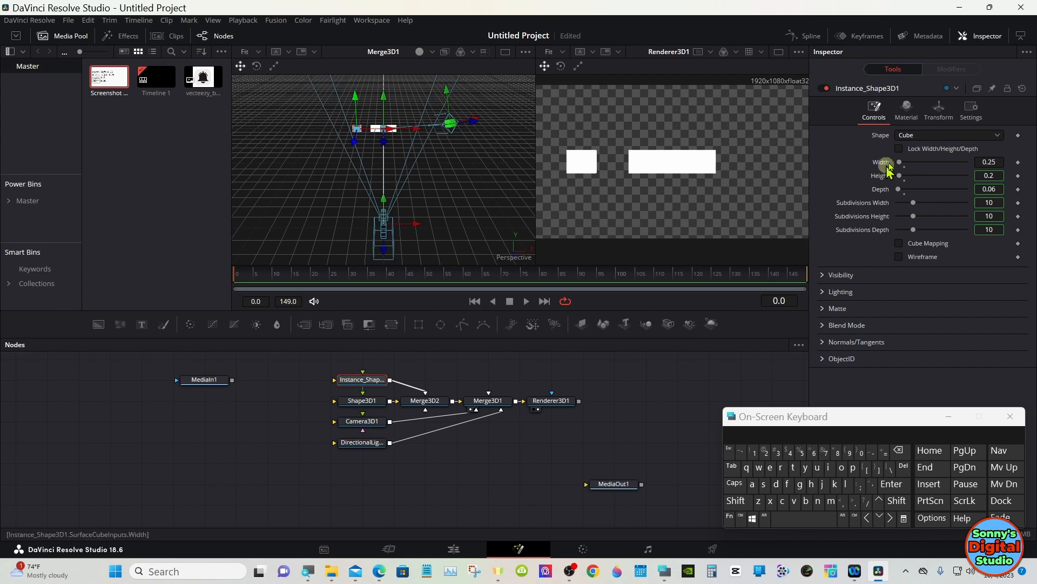
left_click(938, 111)
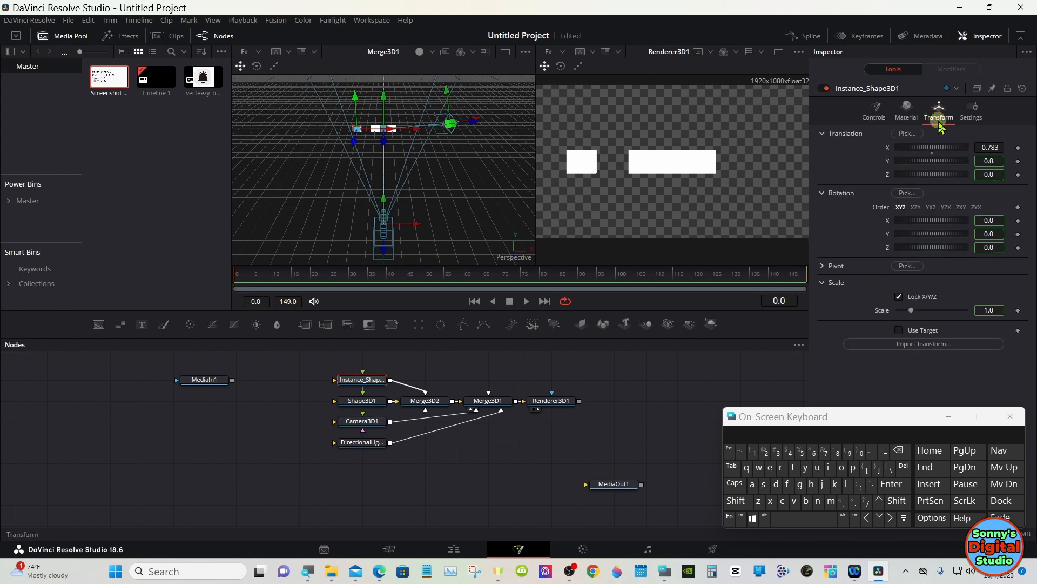
left_click_drag(976, 147, 611, 161)
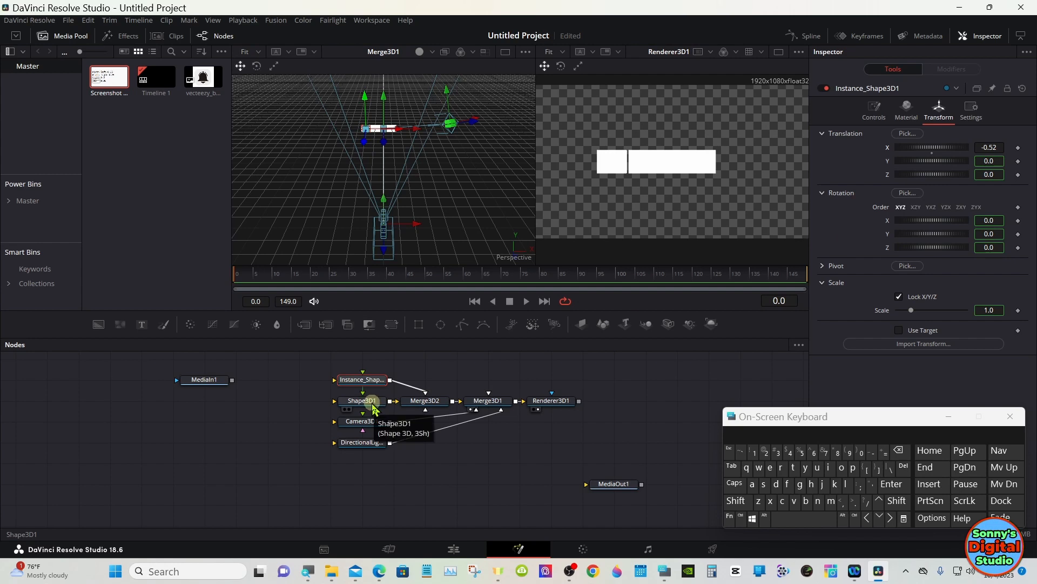
- Set the diffuse material color of Shape3D1 to red #ff0000
left_click(373, 402)
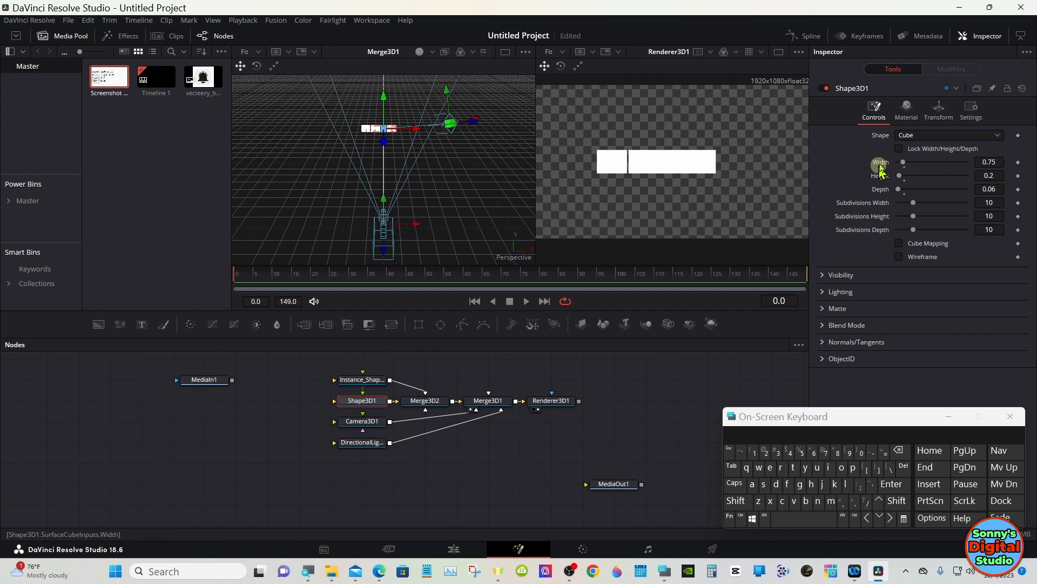
left_click(907, 120)
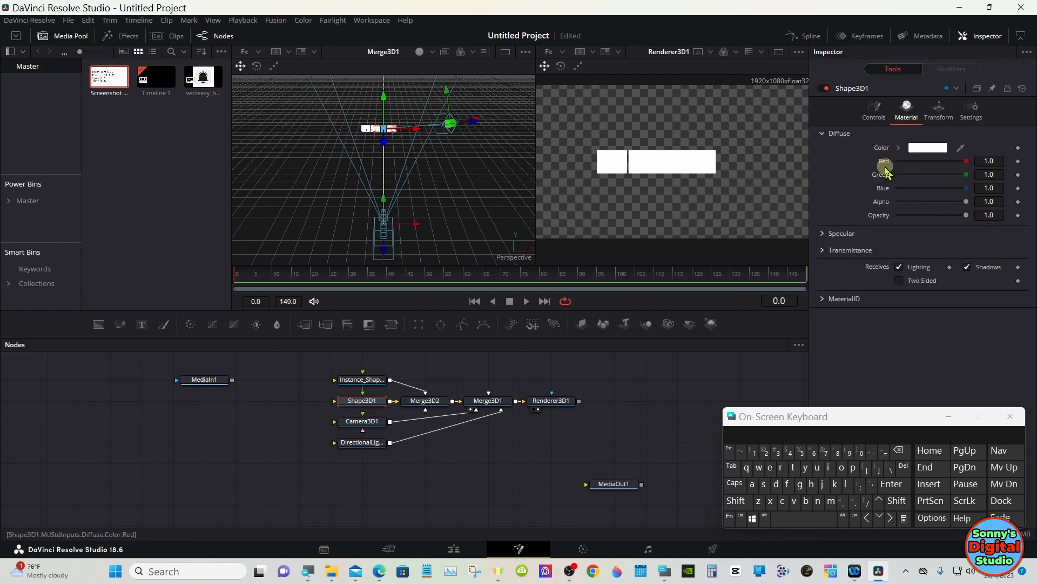
left_click(918, 148)
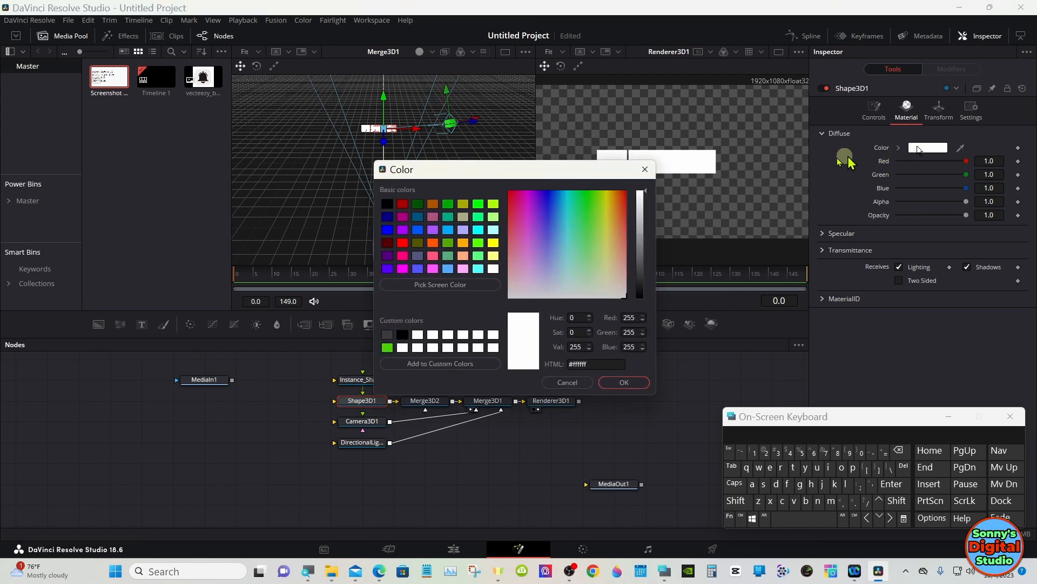
left_click(402, 242)
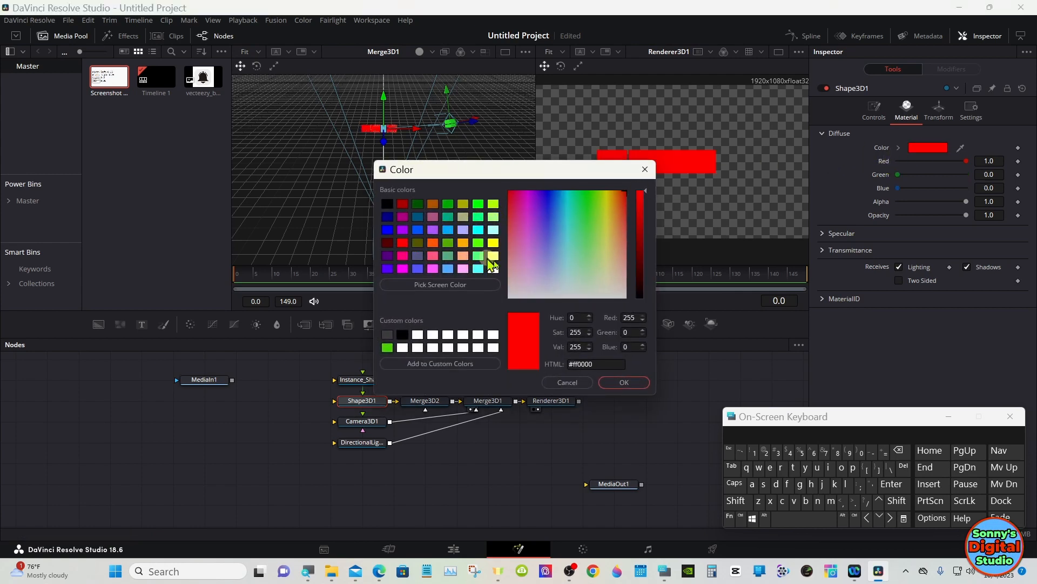
left_click(628, 382)
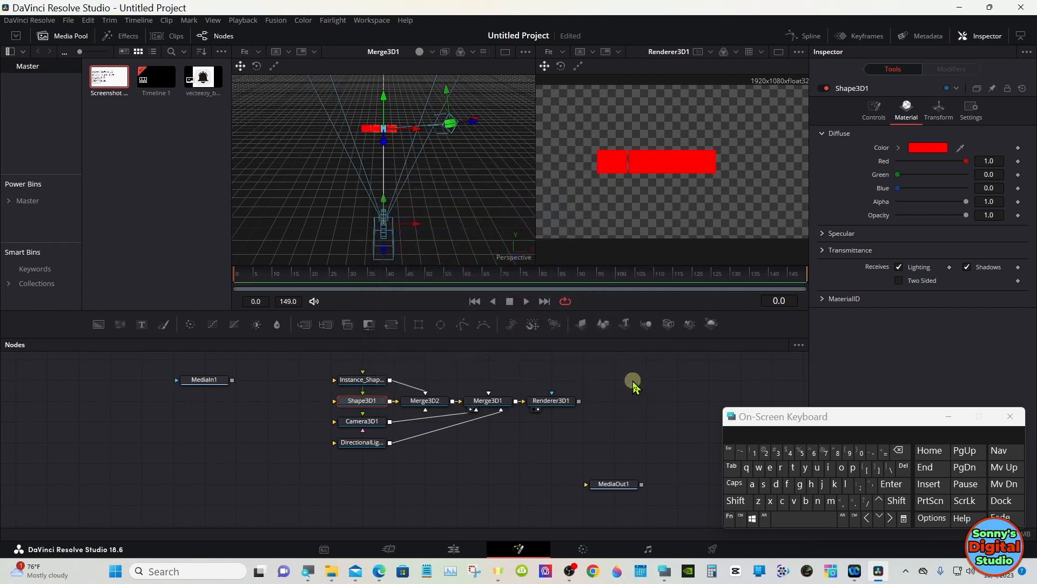
- Deinstance the Red, Green and Blue diffuse color values in the material of Instance_Shape3D1
left_click(376, 379)
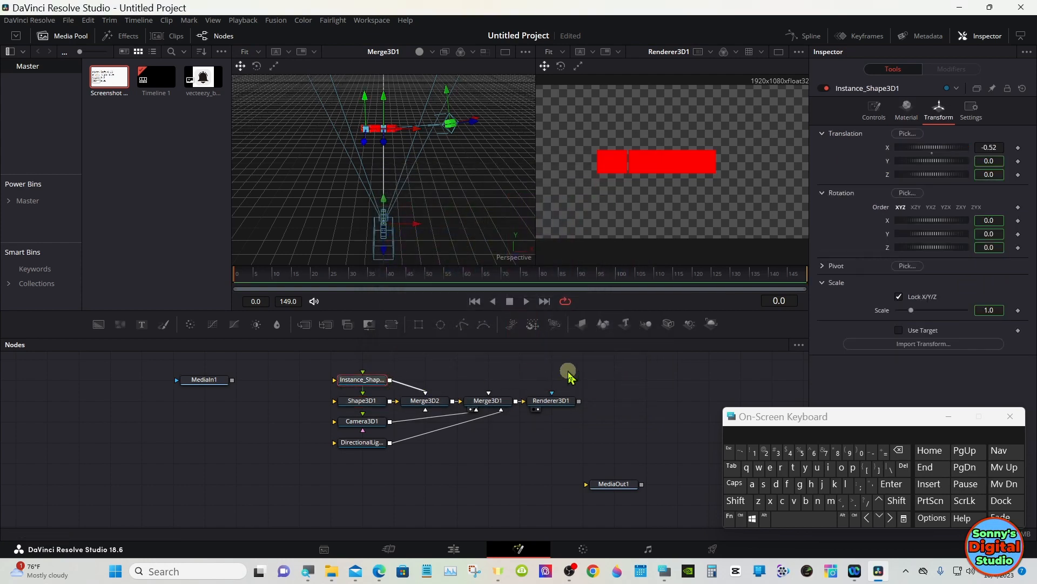
left_click(907, 113)
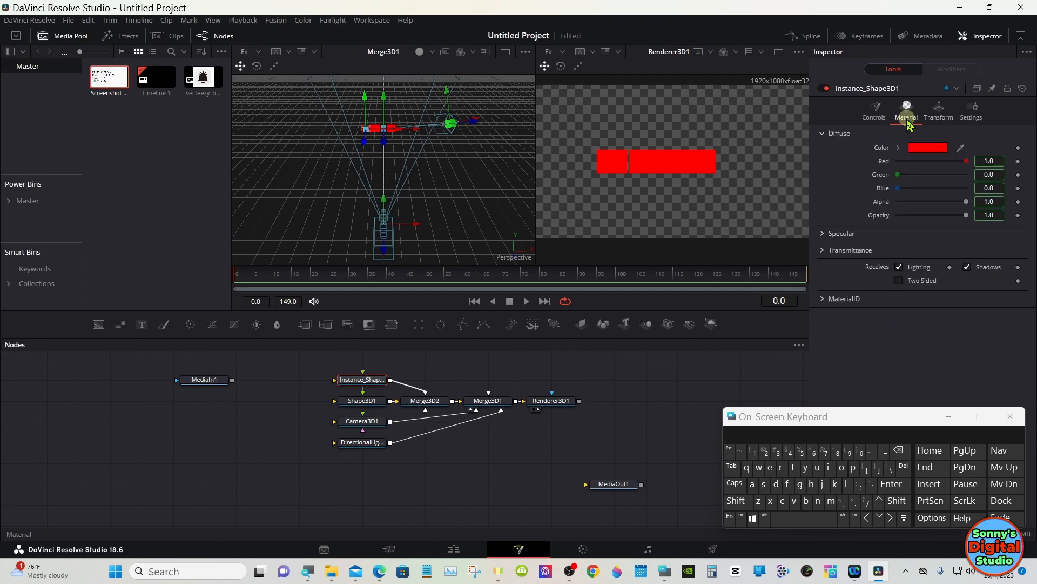
right_click(887, 168)
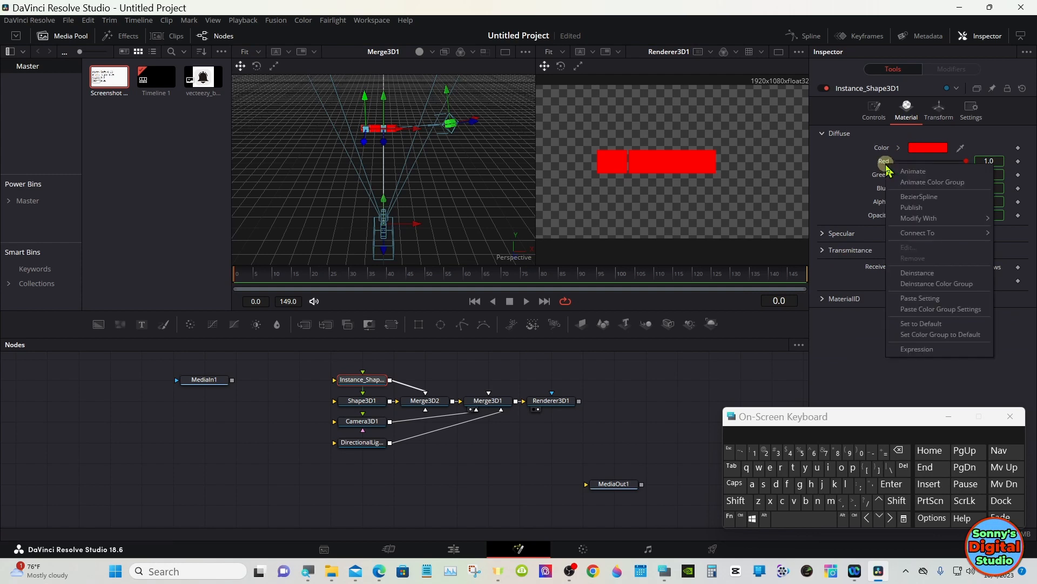
left_click(918, 272)
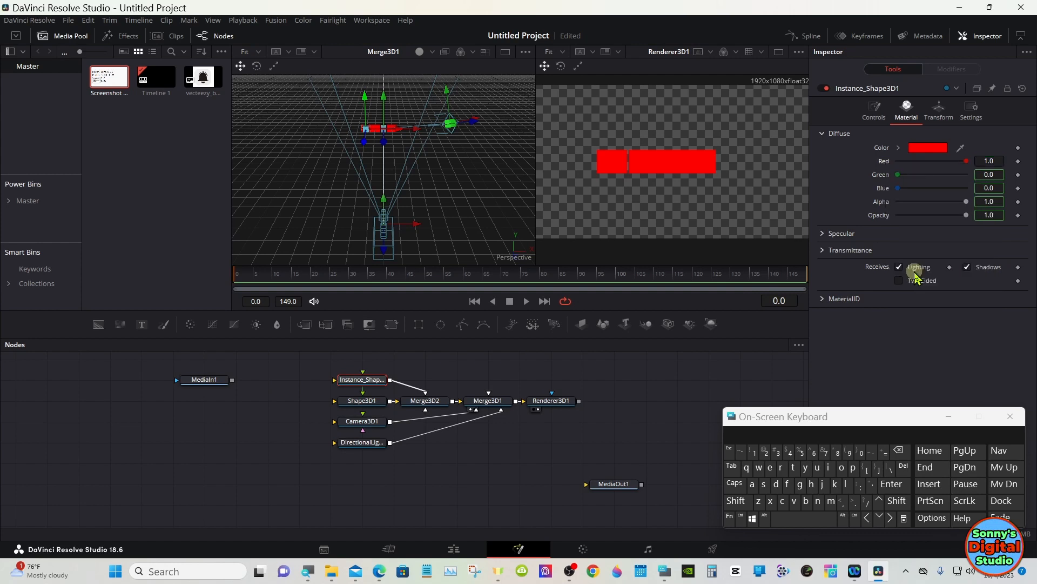
right_click(884, 176)
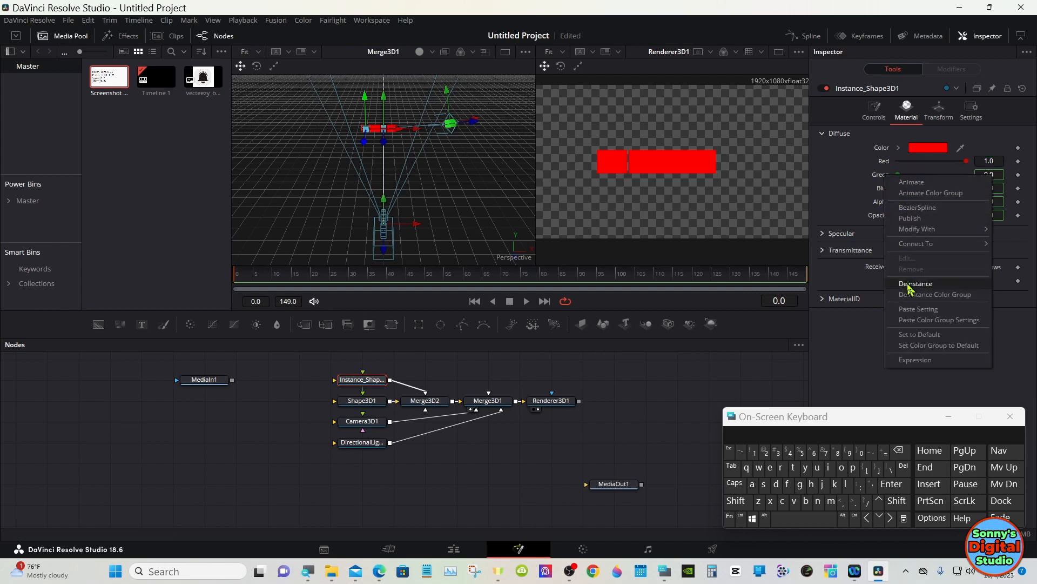
left_click(909, 286)
right_click(886, 190)
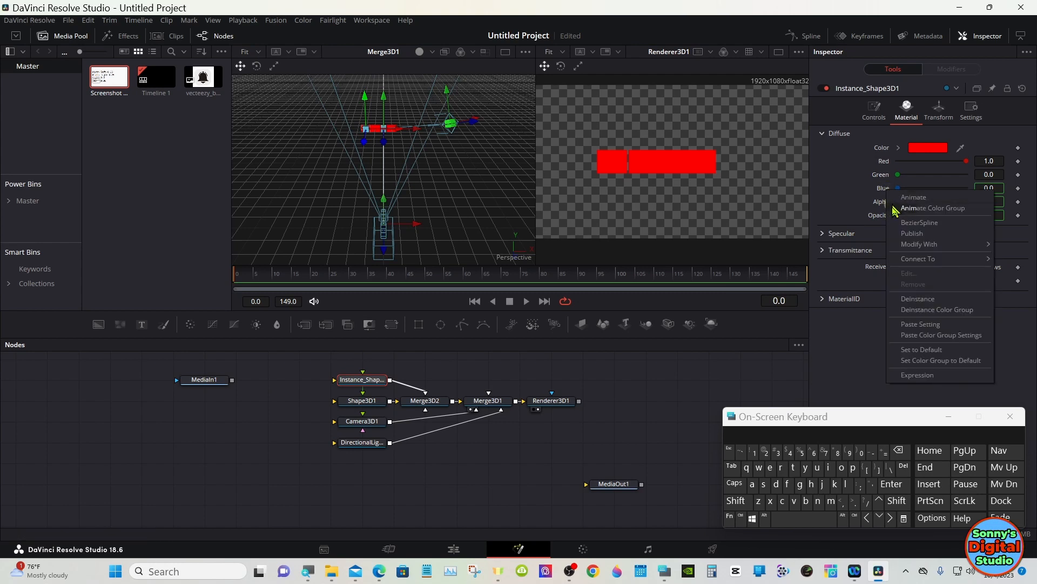
left_click(917, 299)
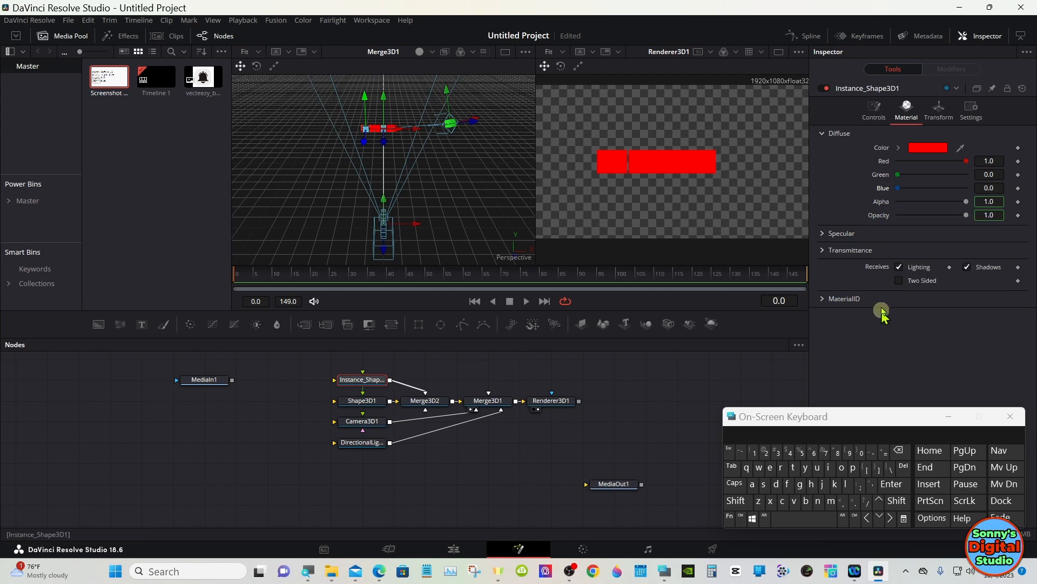
- Set the diffuse color of Instance_Shape3D1 to a light gray with saturation 0.022 and value 0.646
left_click(898, 147)
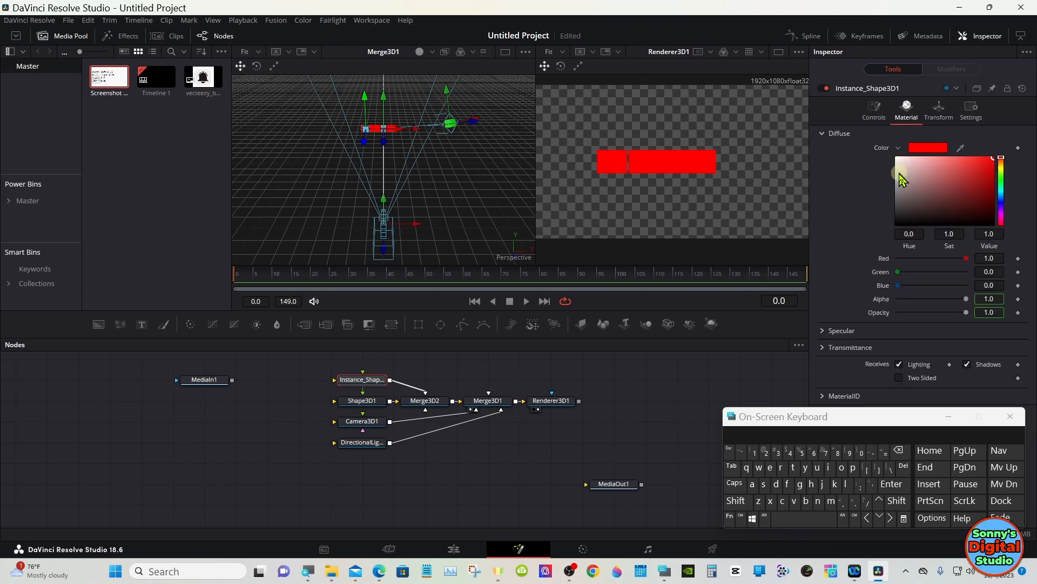
left_click_drag(901, 178, 898, 189)
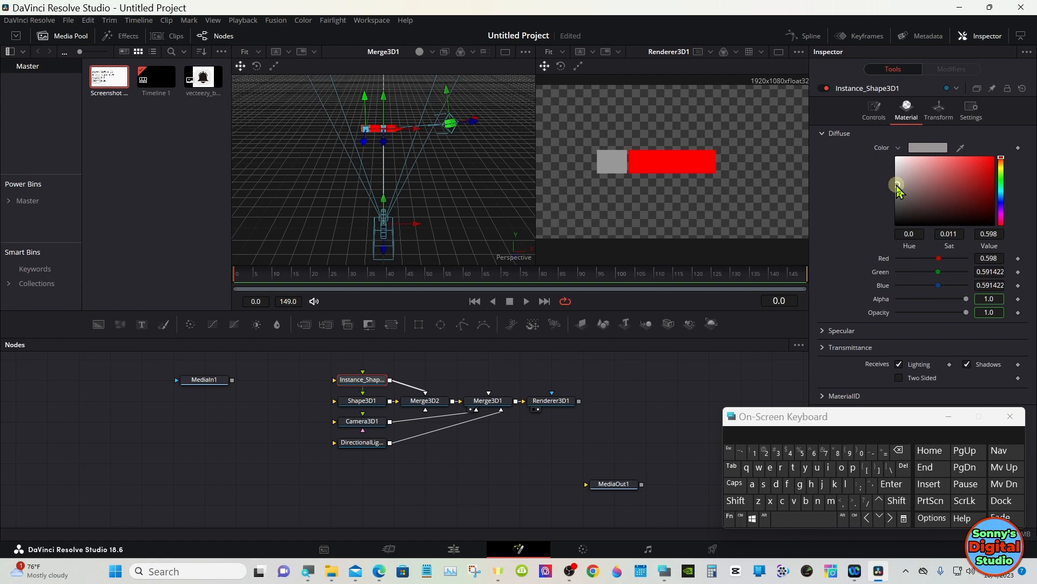
left_click_drag(898, 185, 897, 181)
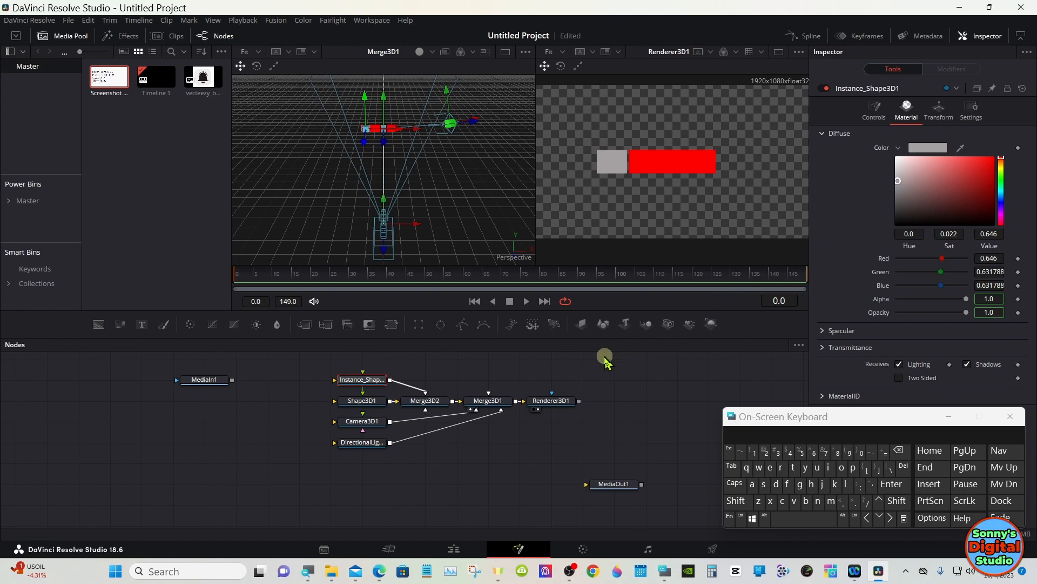
- Switch to a single viewer showing Renderer3D1 and enlarge its image to 100% to examine both shapes
left_click(778, 52)
right_click(580, 159)
mouse_move(662, 165)
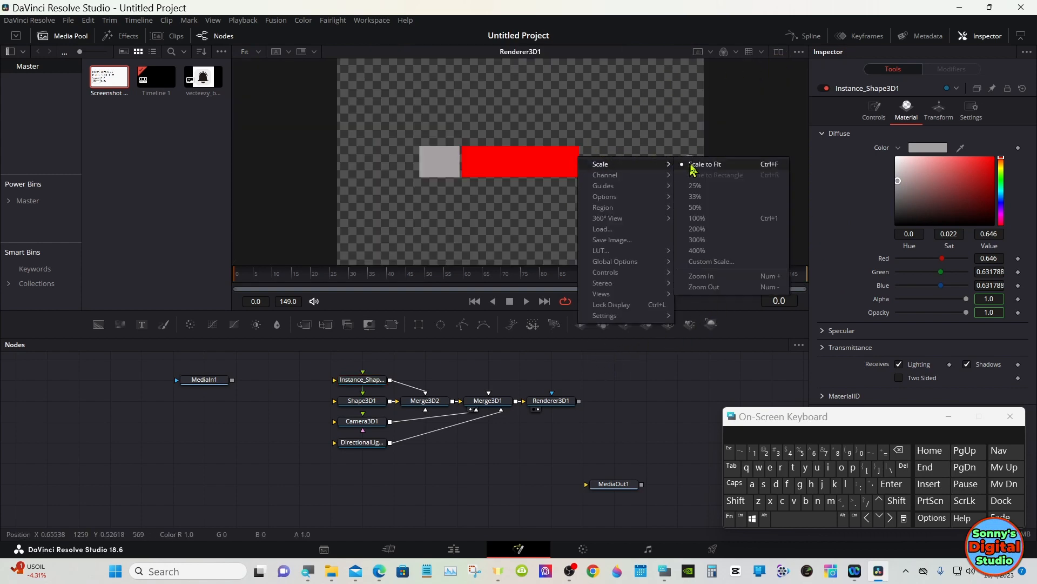
left_click(698, 277)
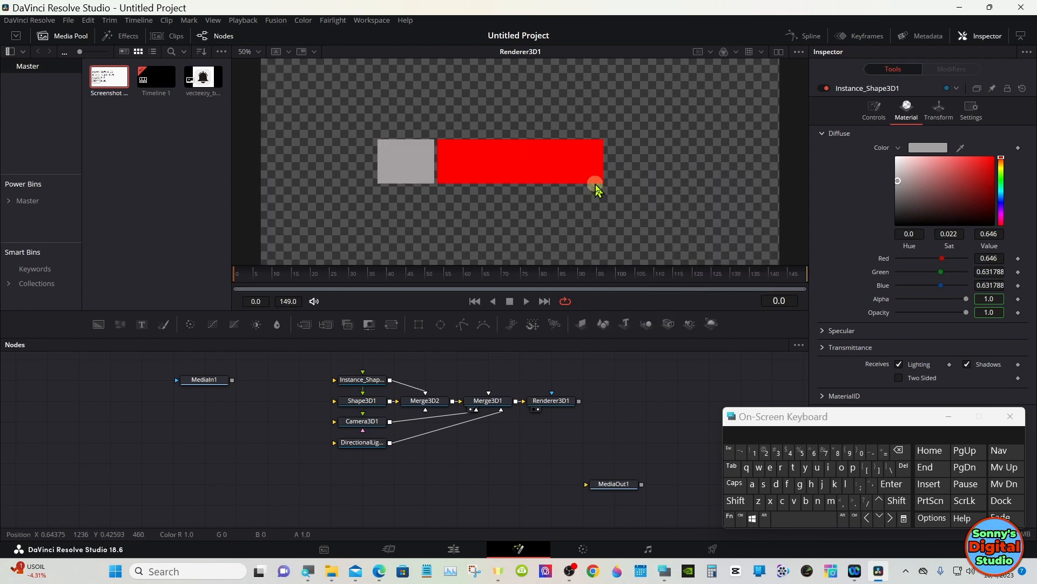
right_click(626, 196)
mouse_move(695, 201)
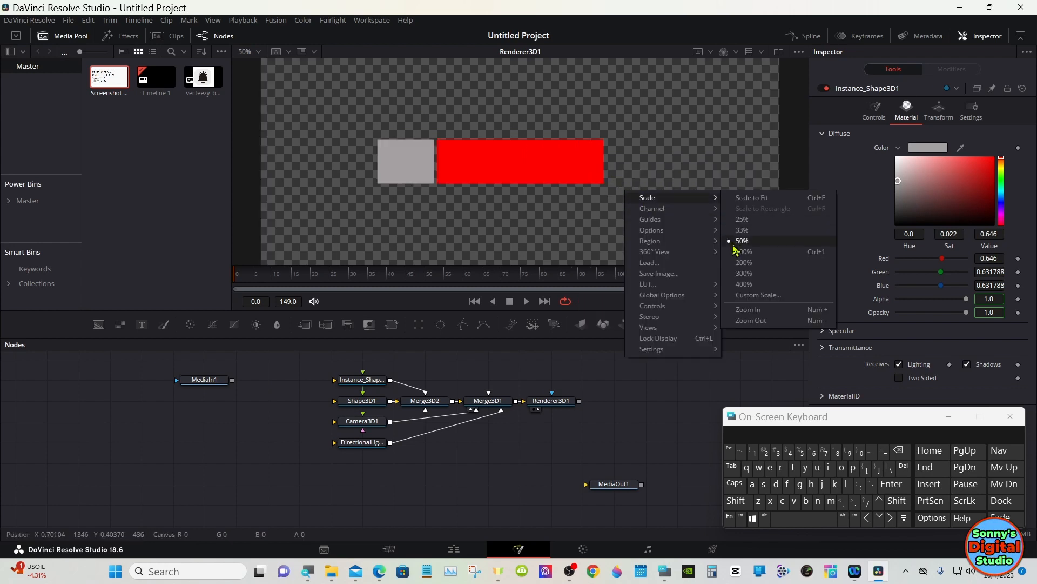
left_click(738, 309)
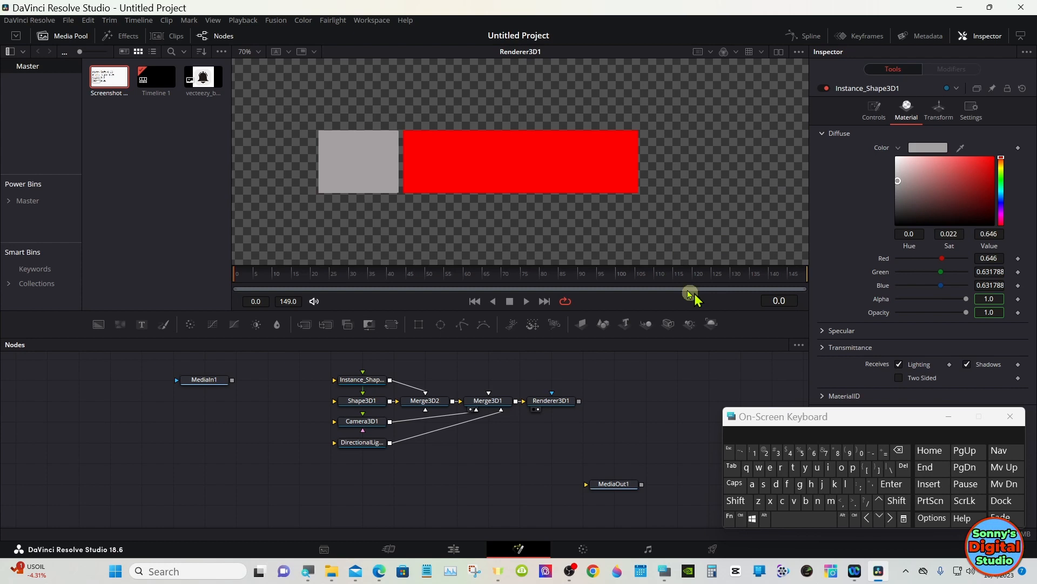
right_click(593, 203)
mouse_move(635, 211)
left_click(704, 321)
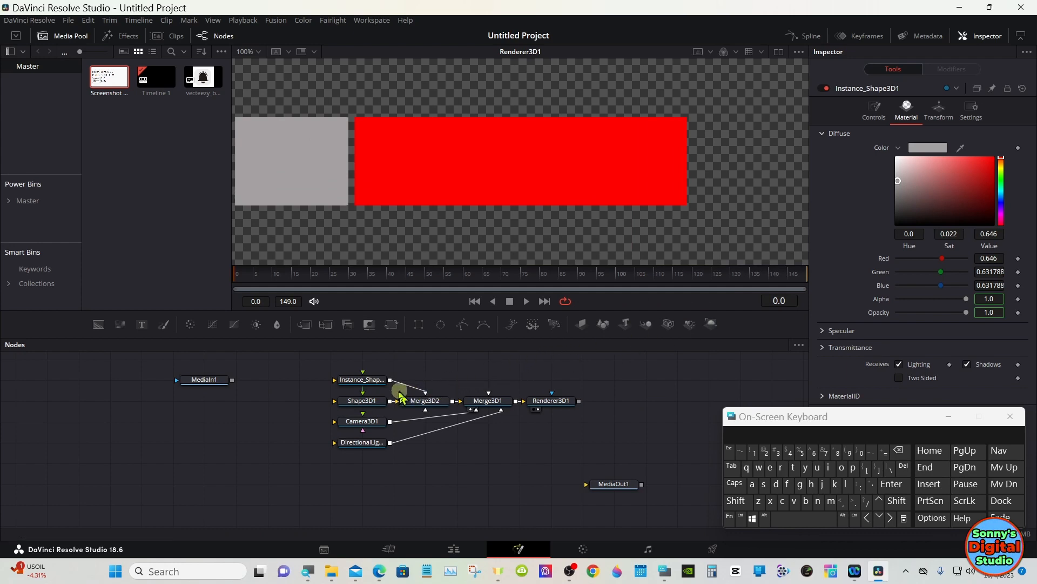
- Set the X translation of Instance_Shape3D1 to -0.507 so the gray cube meets the red cube's edge
left_click(380, 389)
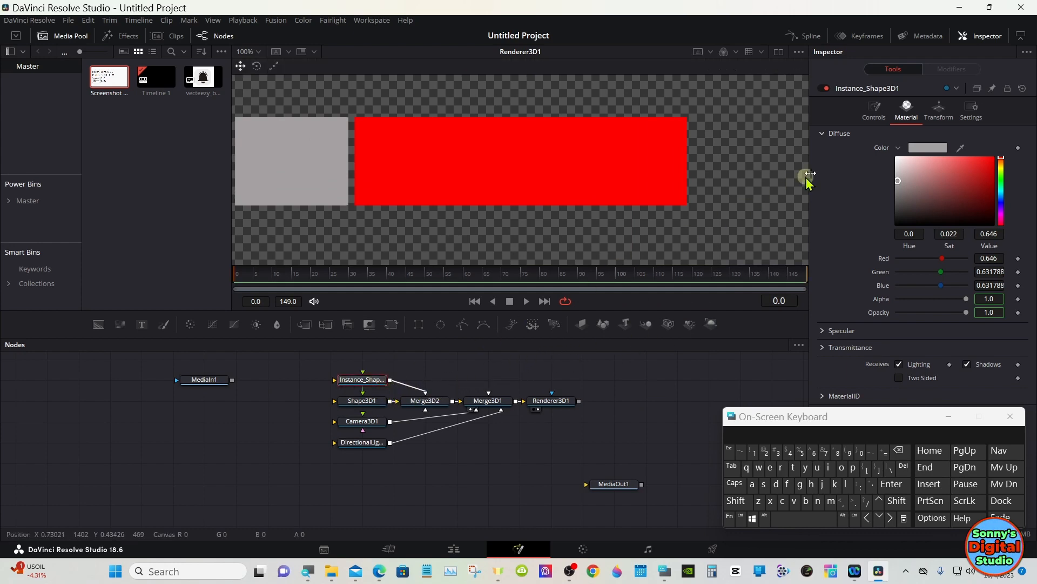
left_click(868, 125)
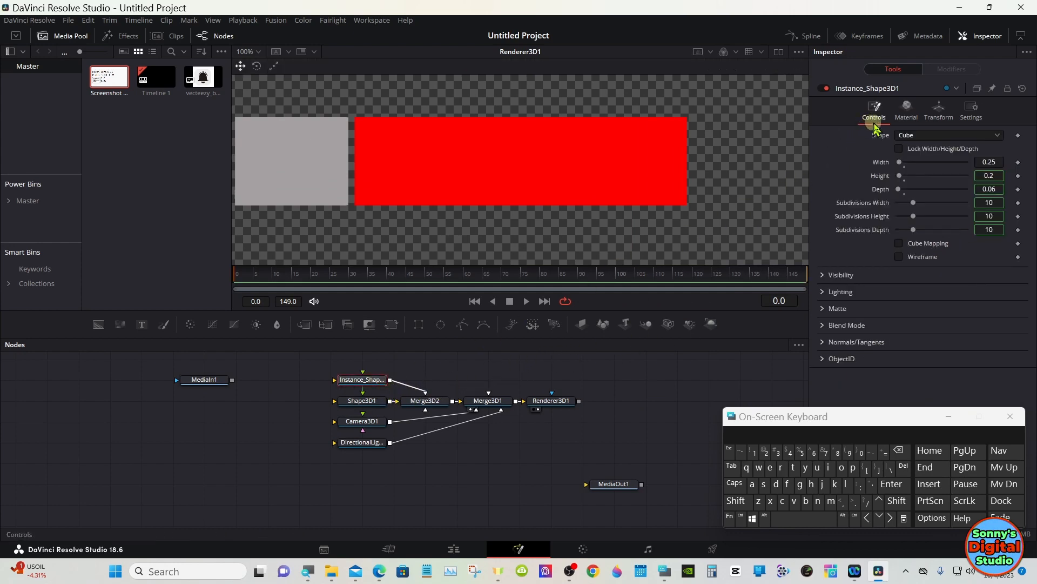
left_click(927, 124)
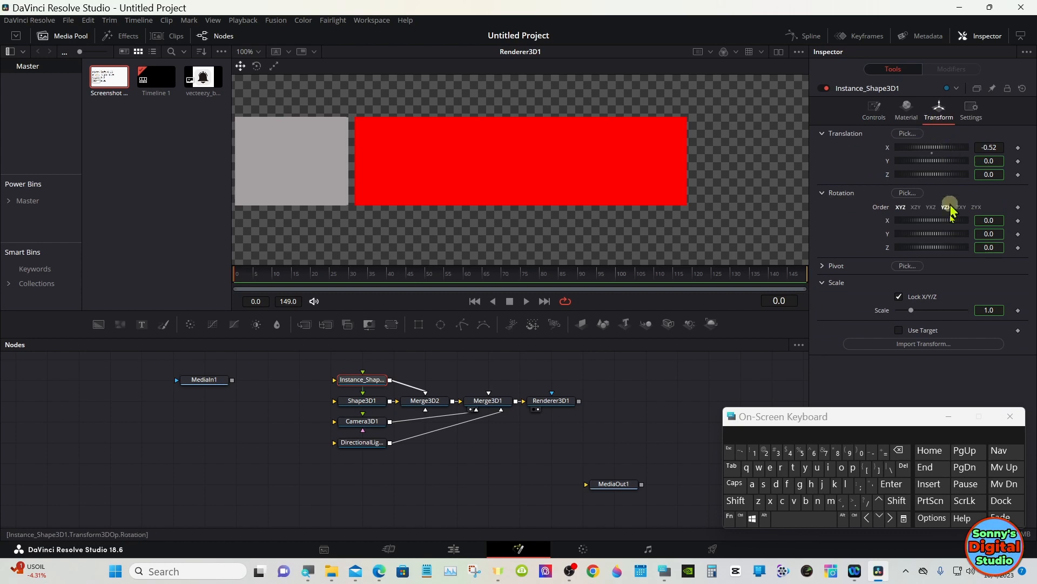
left_click(843, 519)
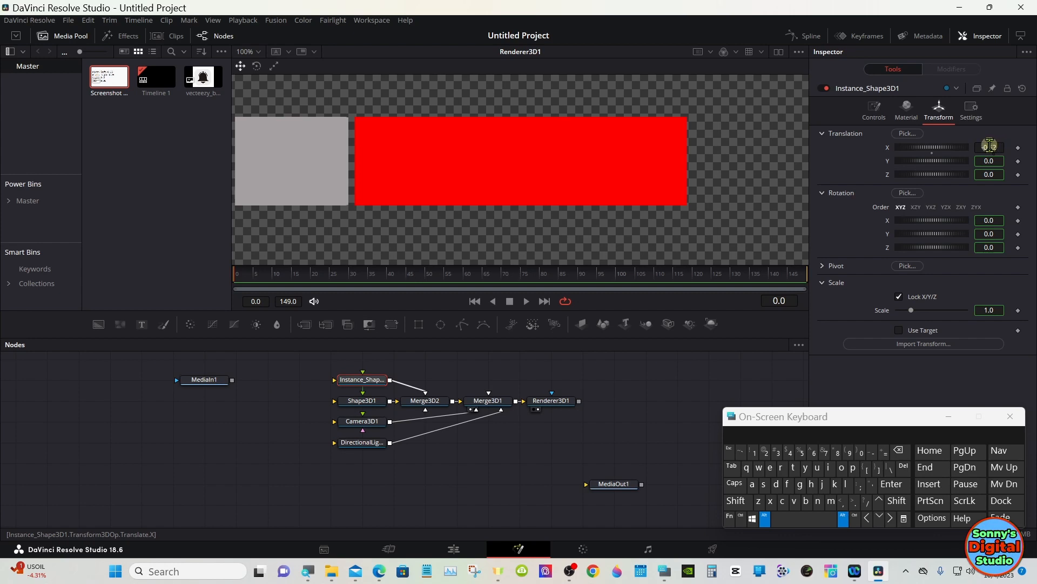
left_click_drag(990, 147, 997, 136)
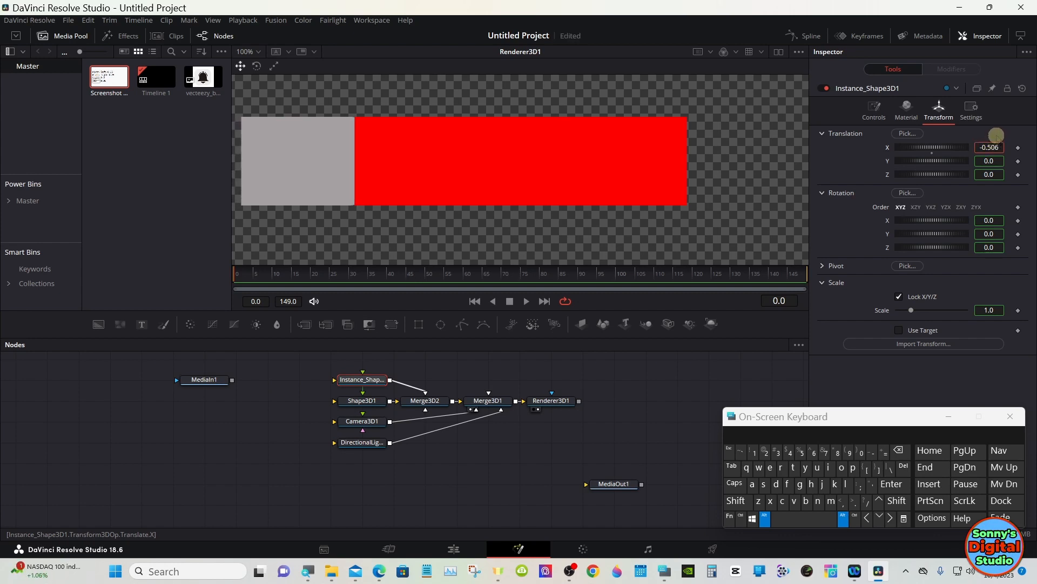
left_click_drag(996, 135, 997, 131)
right_click(557, 153)
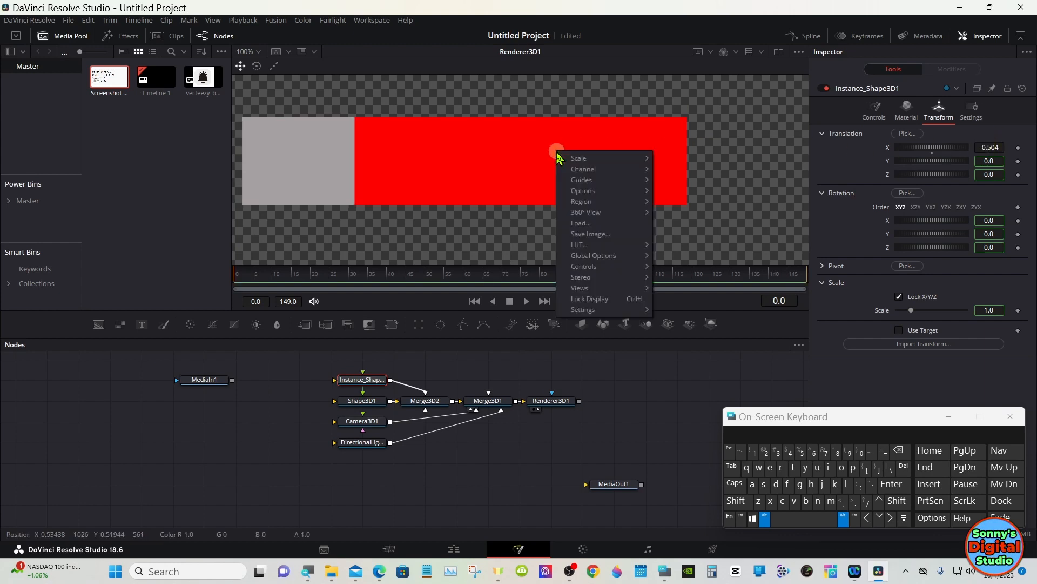
mouse_move(616, 157)
left_click(673, 275)
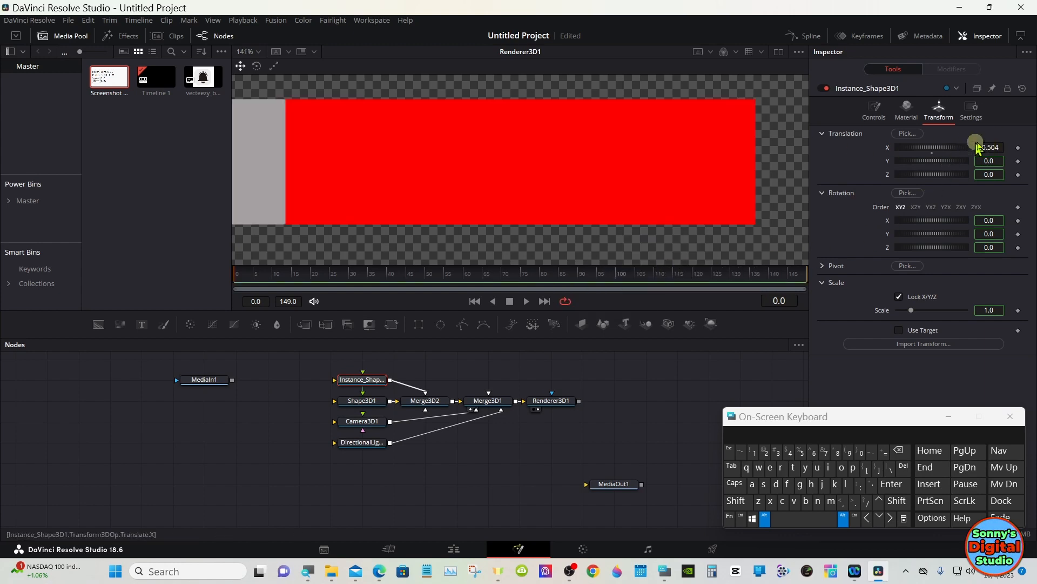
left_click_drag(994, 147, 994, 146)
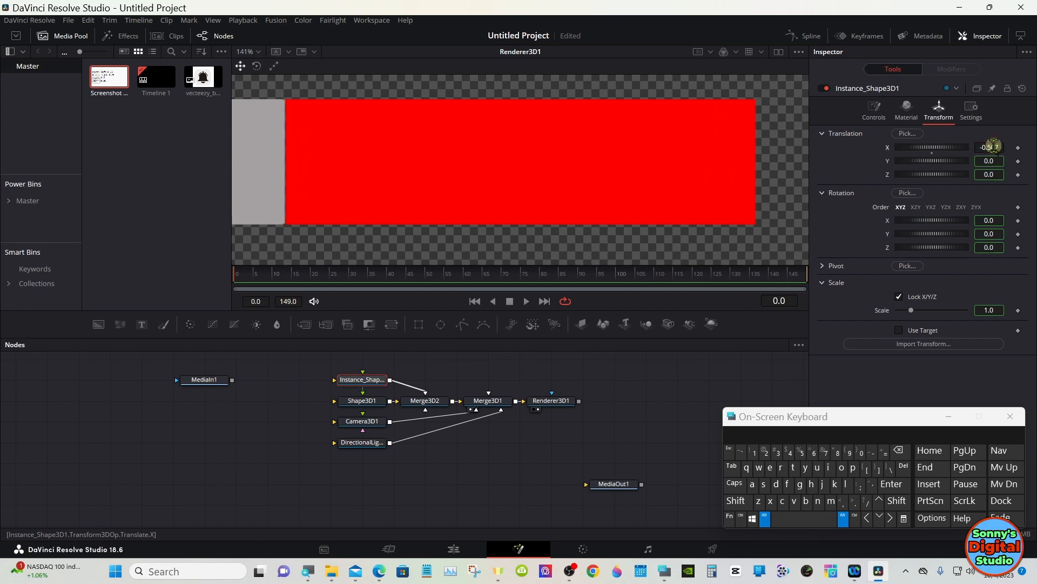
- Fit the Renderer3D1 image to its viewer, restore the dual-viewer layout with Merge3D1, and give Renderer3D1 more width
right_click(587, 144)
mouse_move(611, 152)
left_click(704, 154)
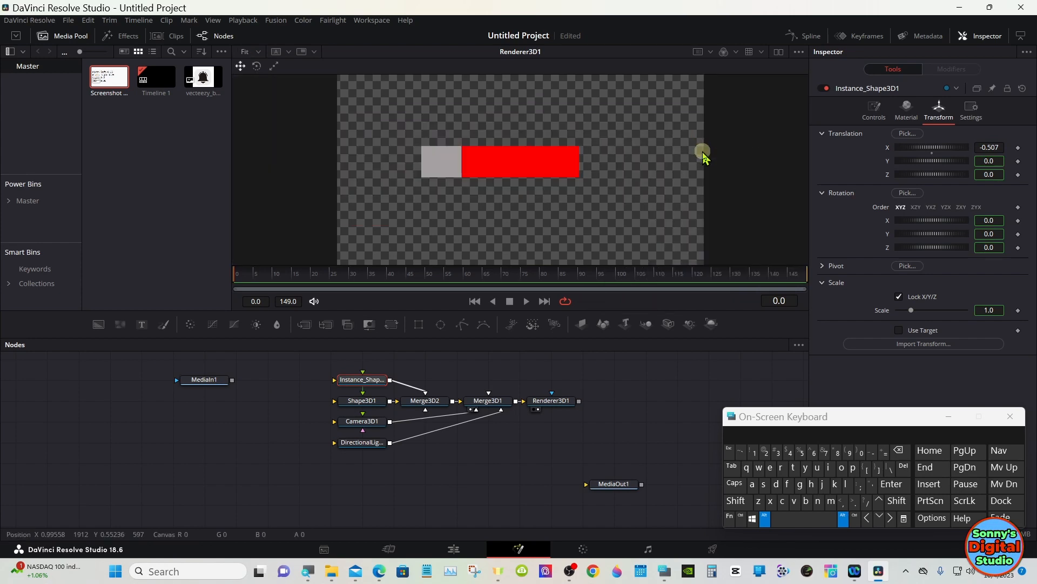
left_click(778, 52)
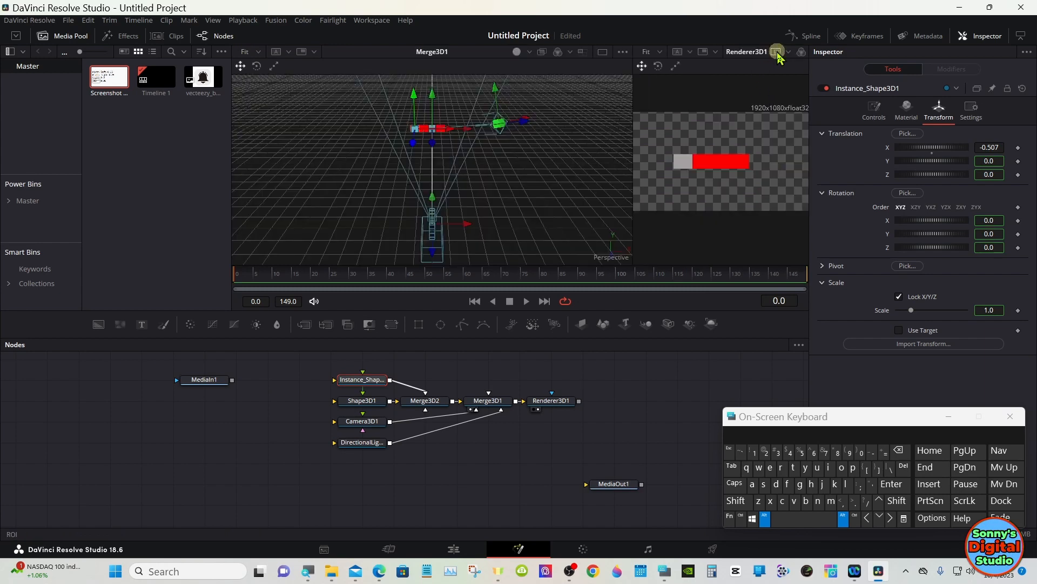
left_click_drag(634, 175, 494, 173)
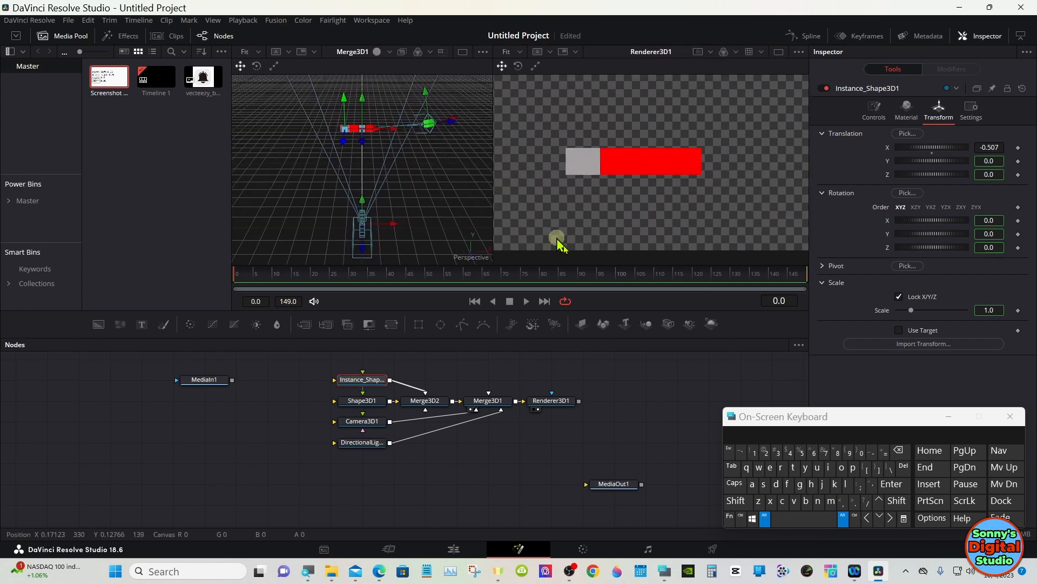
left_click(764, 517)
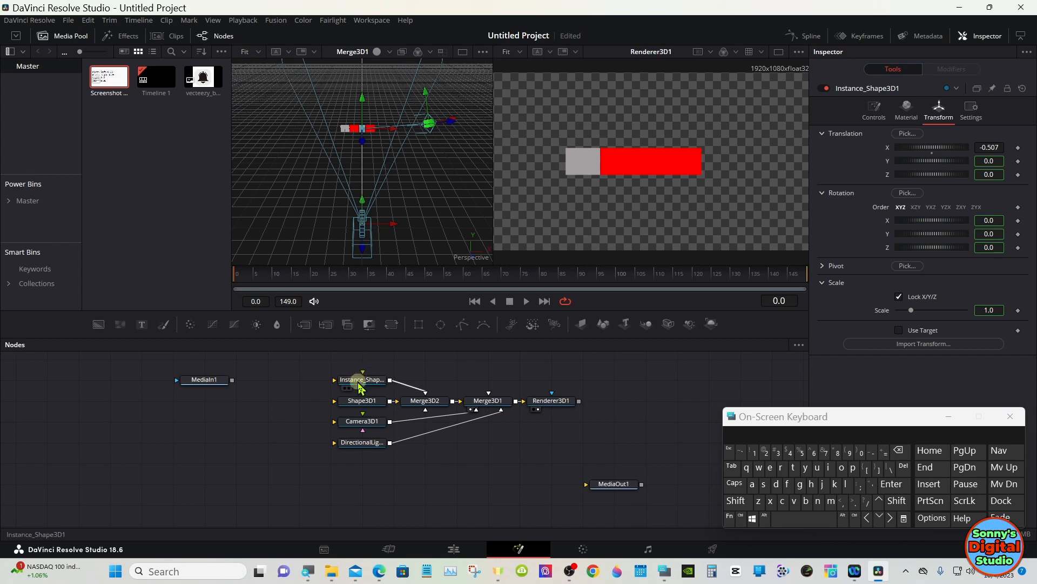
- Move Instance_Shape3D1 up in the node graph and place Camera3D1 and DirectionalLight1 together below Merge3D1
left_click_drag(358, 382, 358, 364)
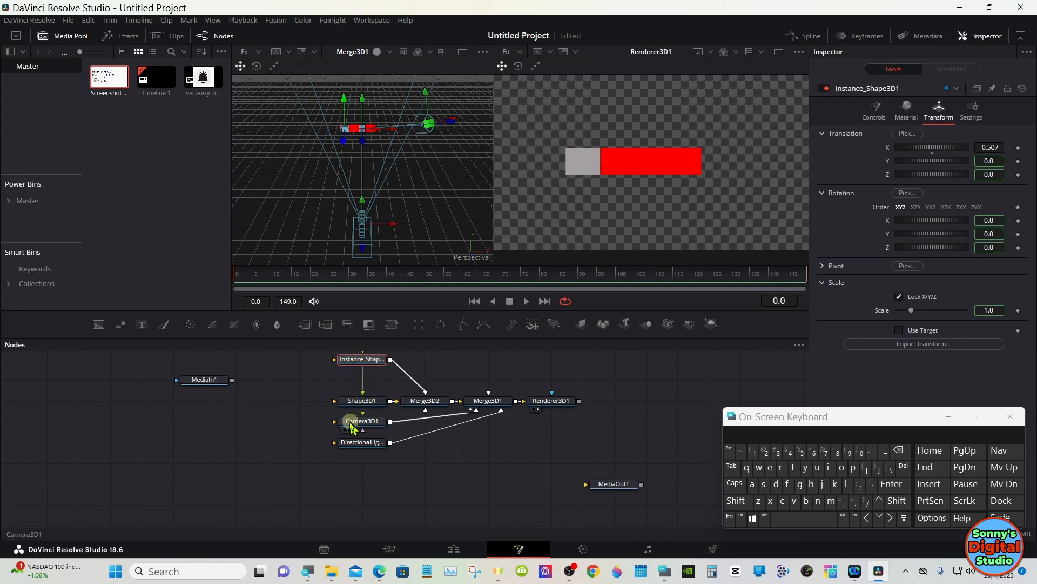
left_click_drag(323, 413, 516, 450)
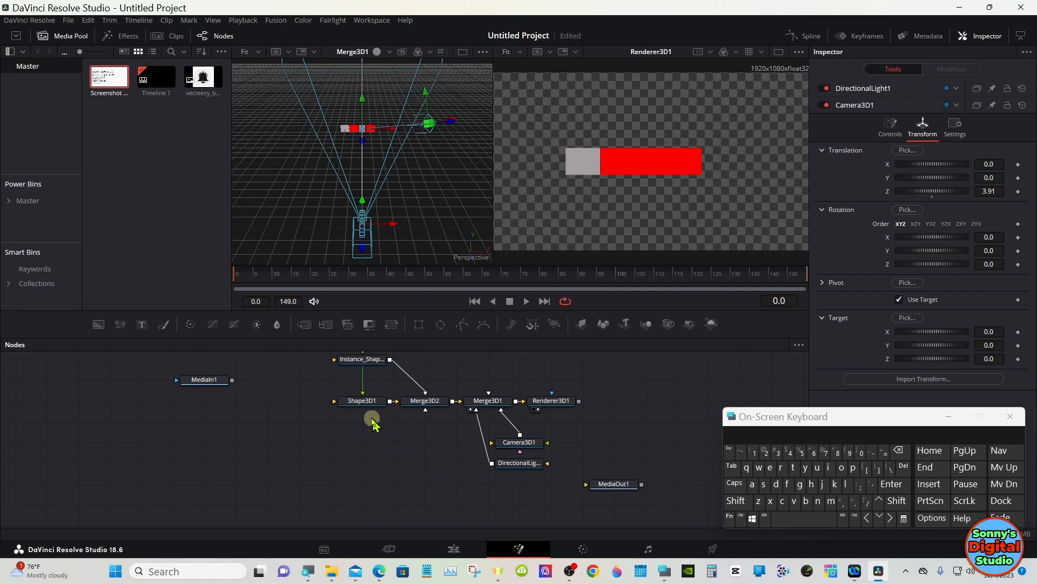
- Space Shape3D1 and Instance_Shape3D1 further away from Merge3D2, and shift all nodes except MediaIn1 down in an enlarged node area
left_click(354, 410)
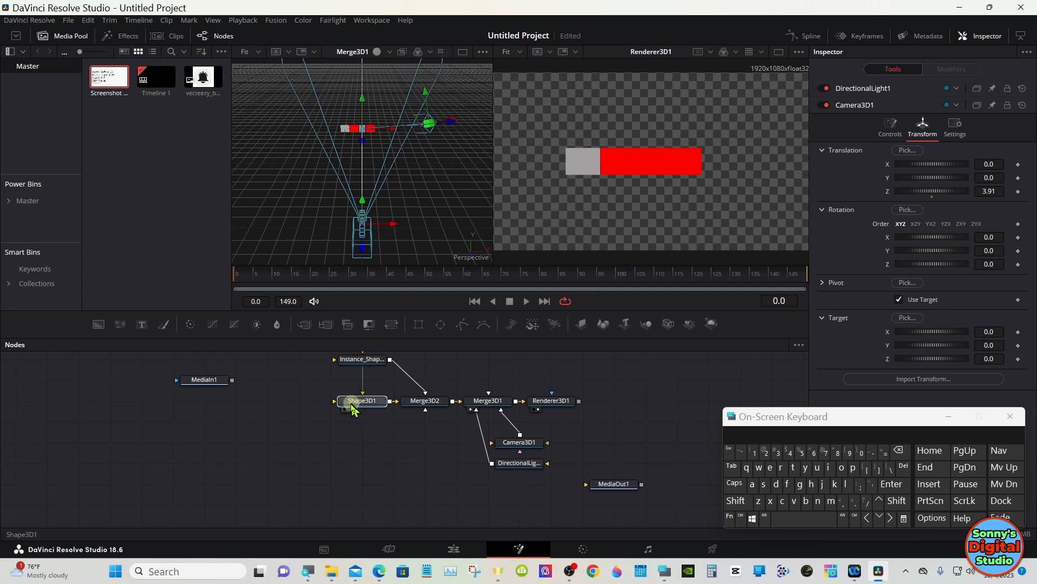
left_click_drag(344, 416, 318, 421)
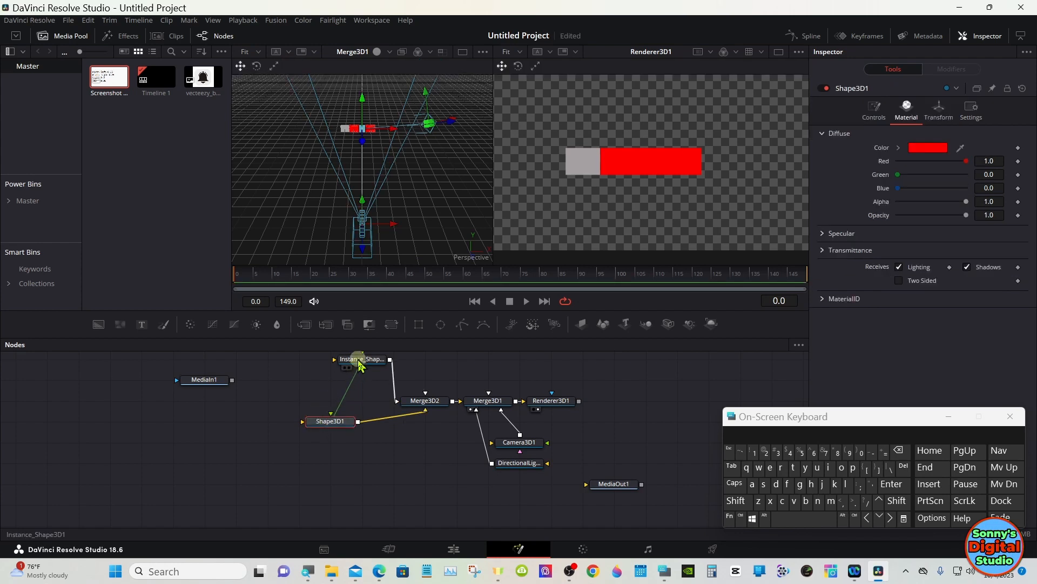
left_click_drag(358, 359, 327, 386)
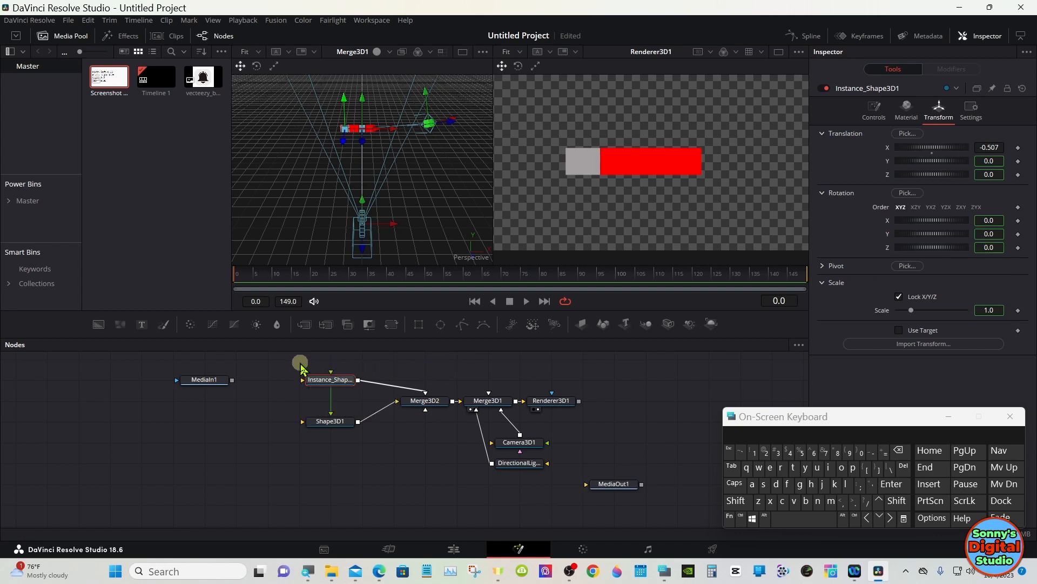
left_click_drag(330, 385, 329, 364)
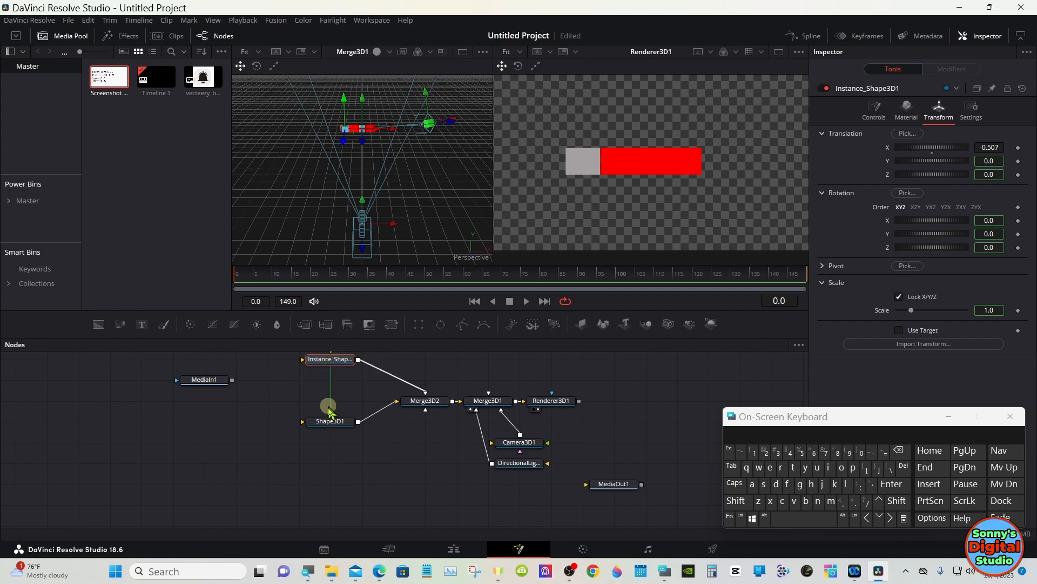
left_click_drag(329, 423, 331, 402)
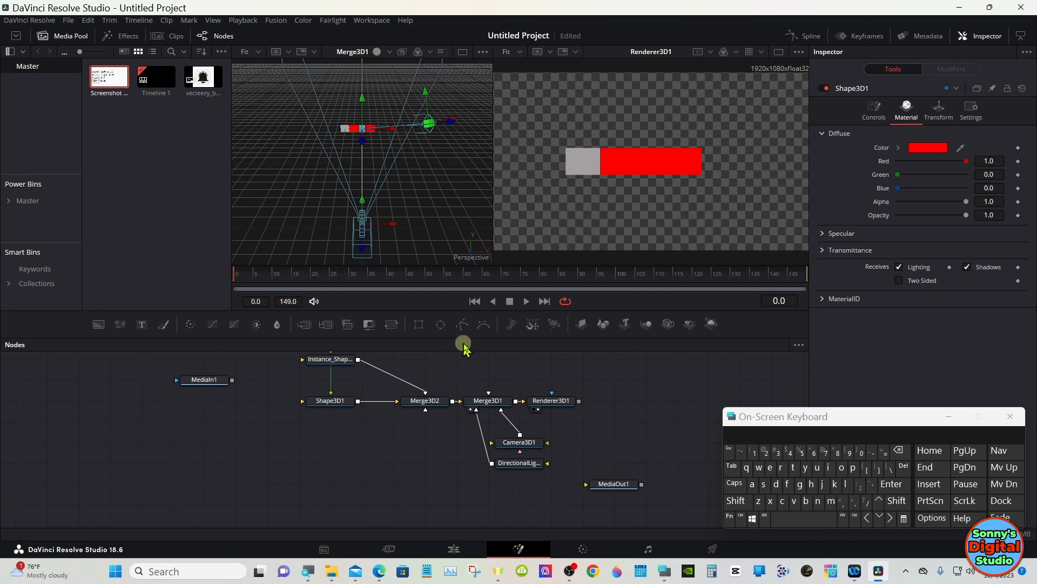
left_click_drag(468, 341, 470, 303)
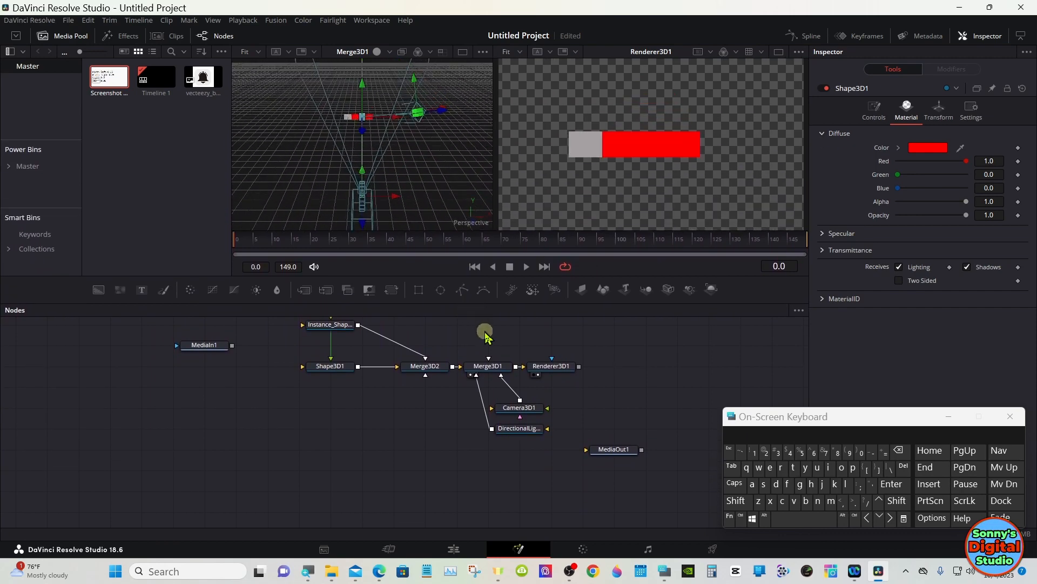
left_click_drag(280, 332, 631, 493)
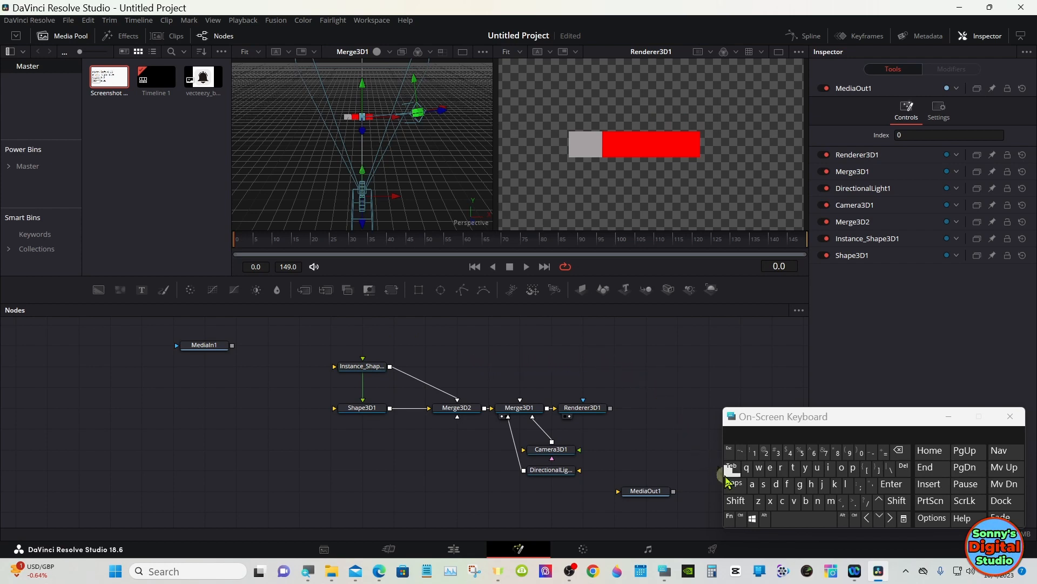
- Add an unconnected sPolygon node to the node graph by searching the tool list for "spo"
left_click(739, 501)
left_click(784, 518)
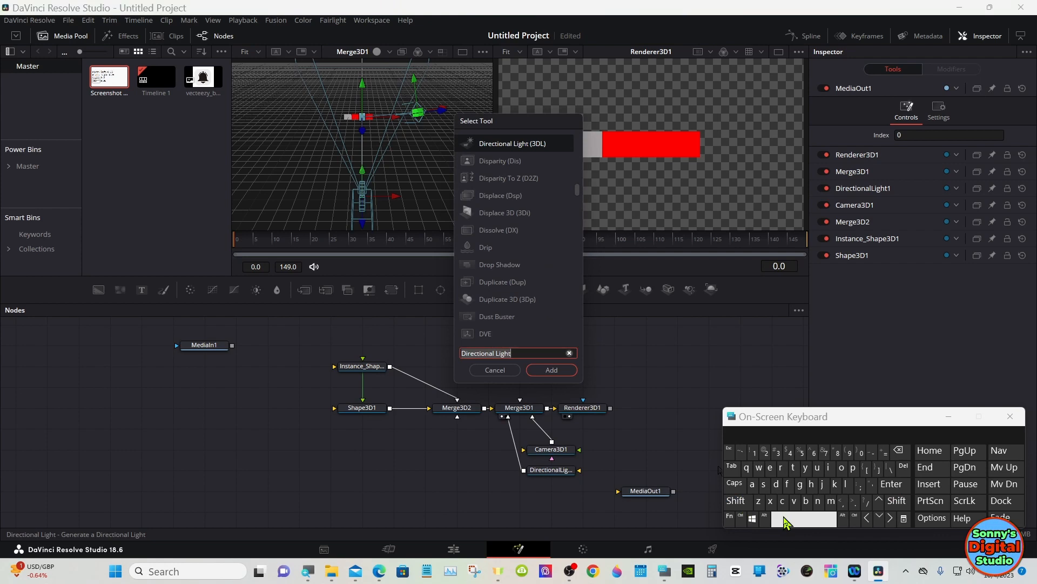
left_click(763, 485)
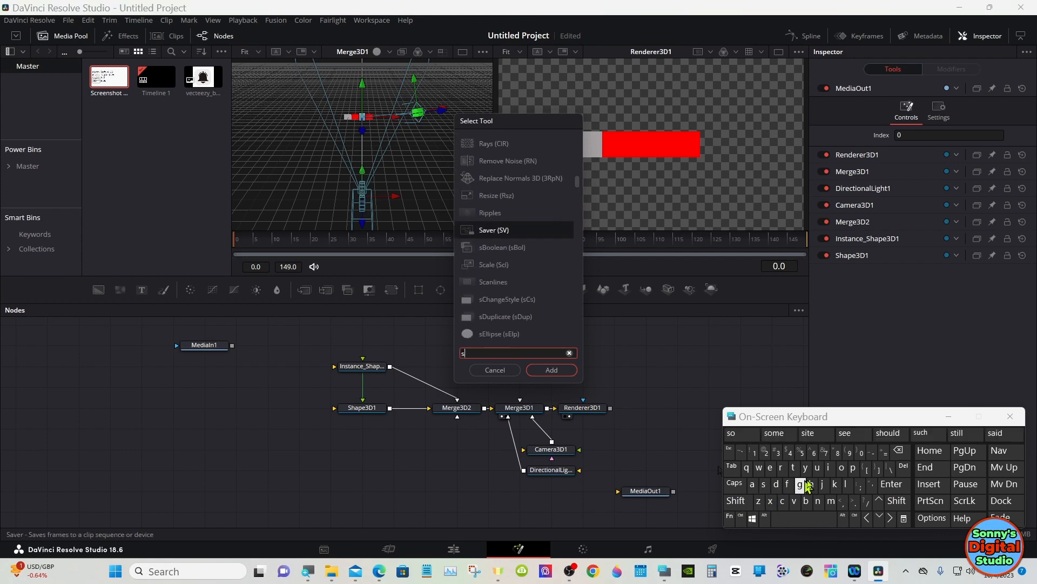
left_click(853, 468)
left_click(842, 468)
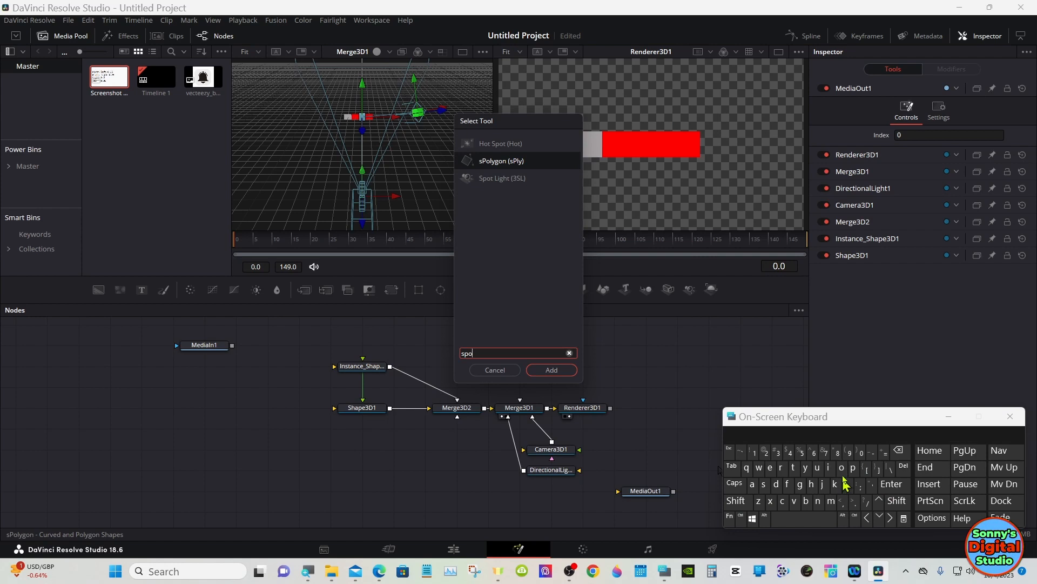
left_click(508, 163)
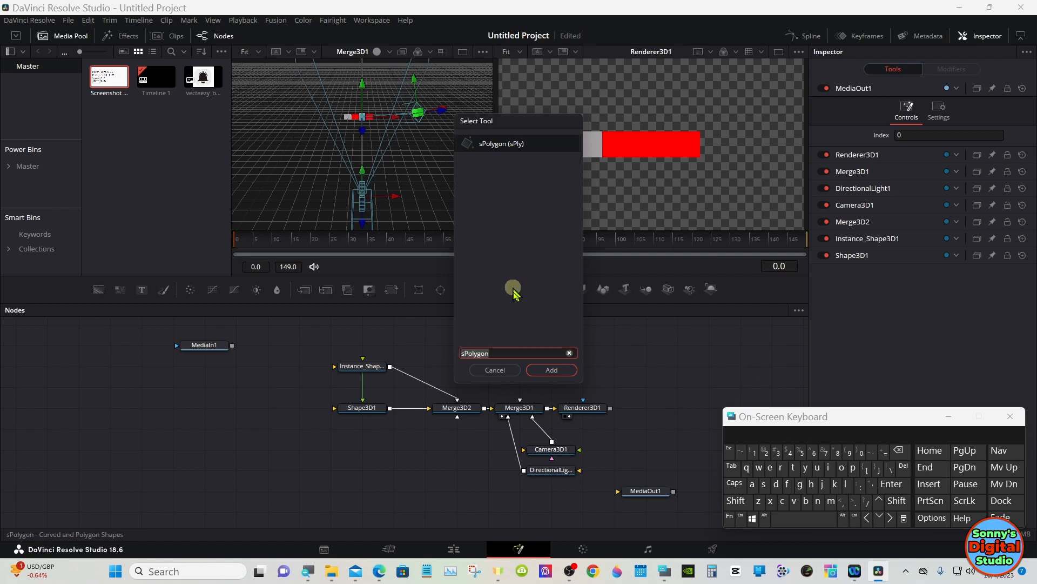
left_click(539, 368)
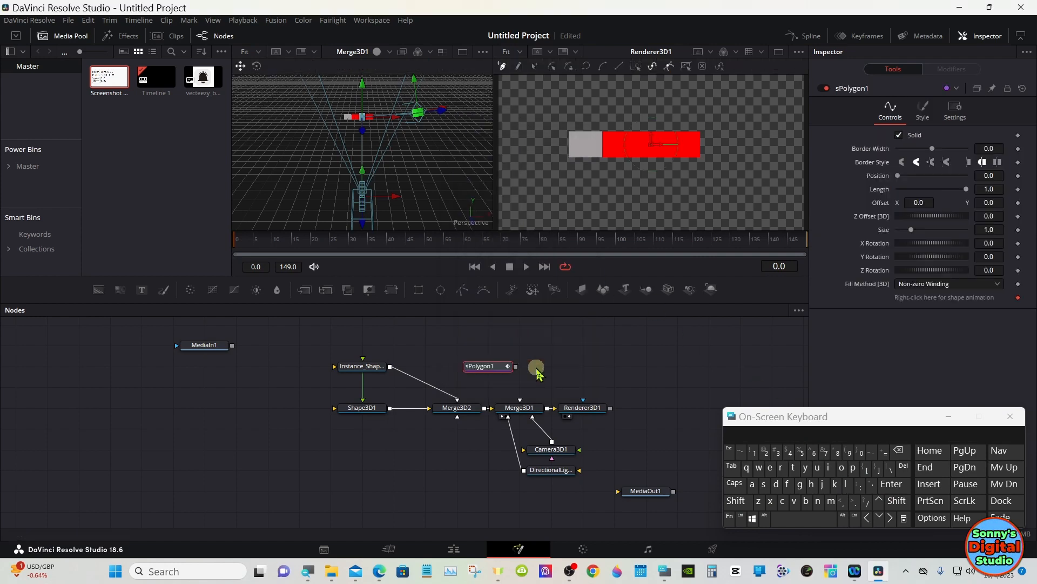
- Add an Extrude 3D node fed by sPolygon1 by searching the tool list for "extr", and reselect sPolygon1
left_click(736, 500)
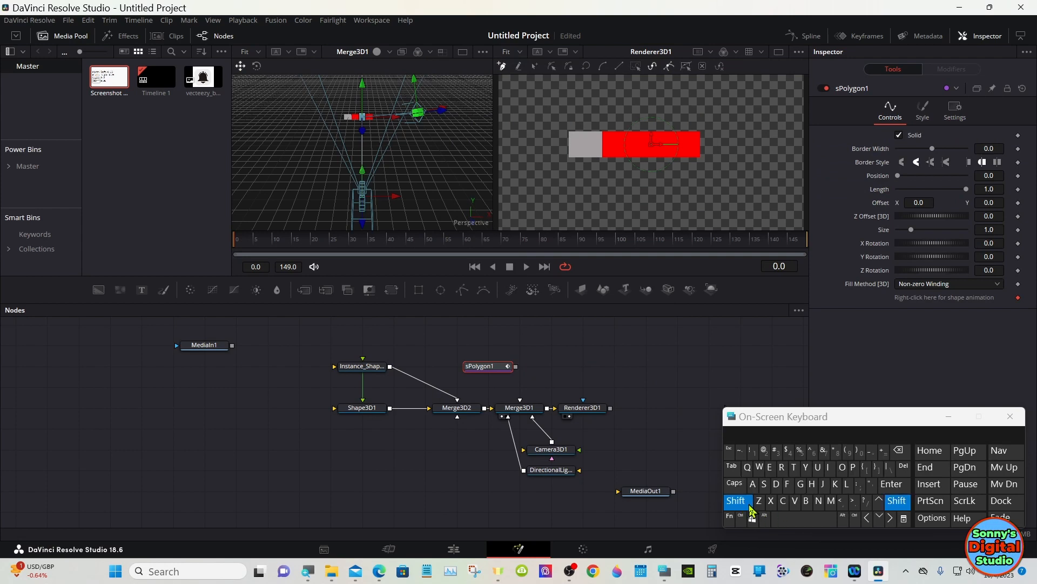
left_click(784, 522)
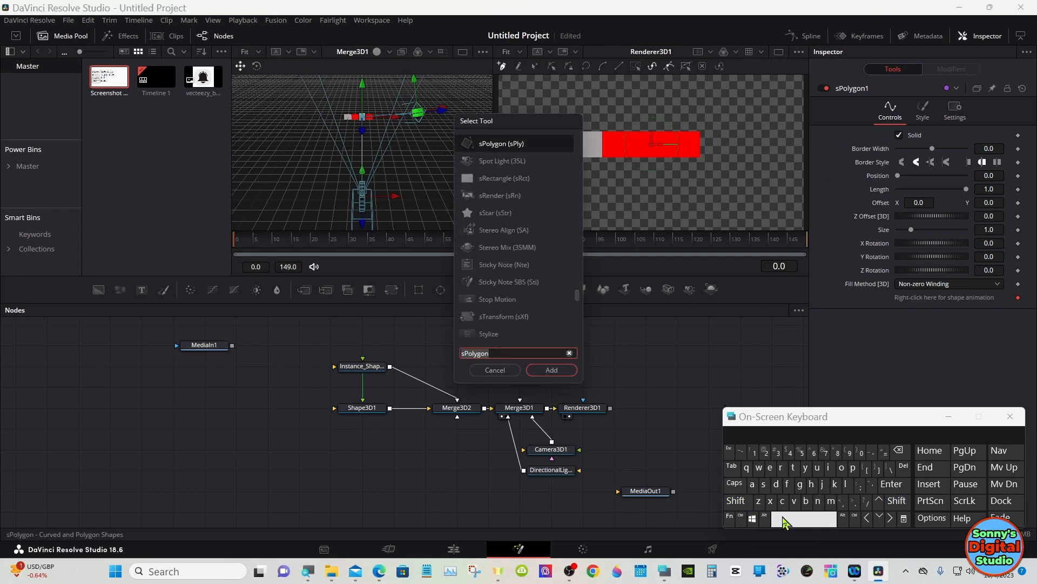
left_click(769, 467)
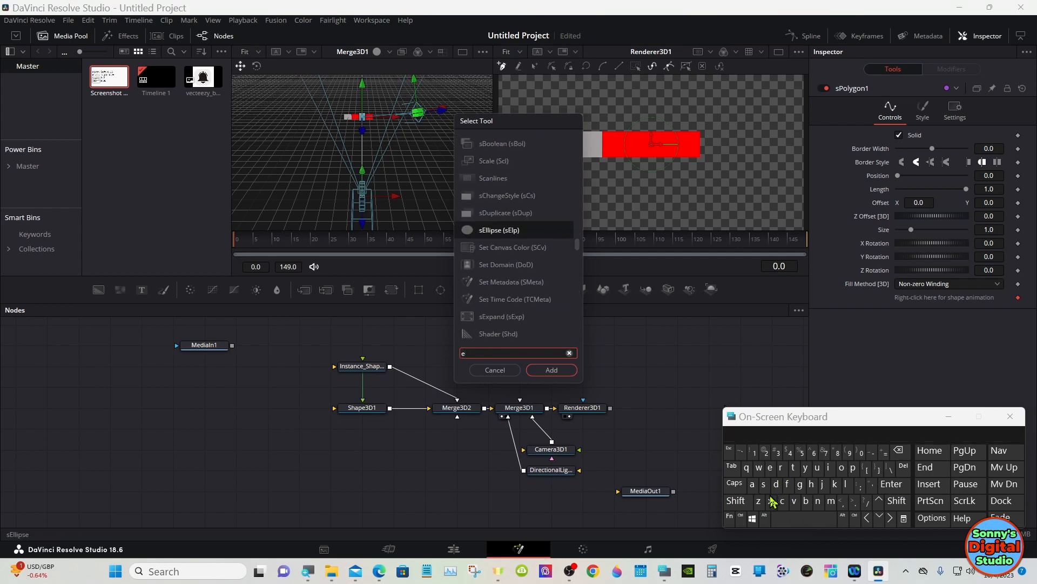
left_click(770, 500)
left_click(793, 467)
left_click(781, 467)
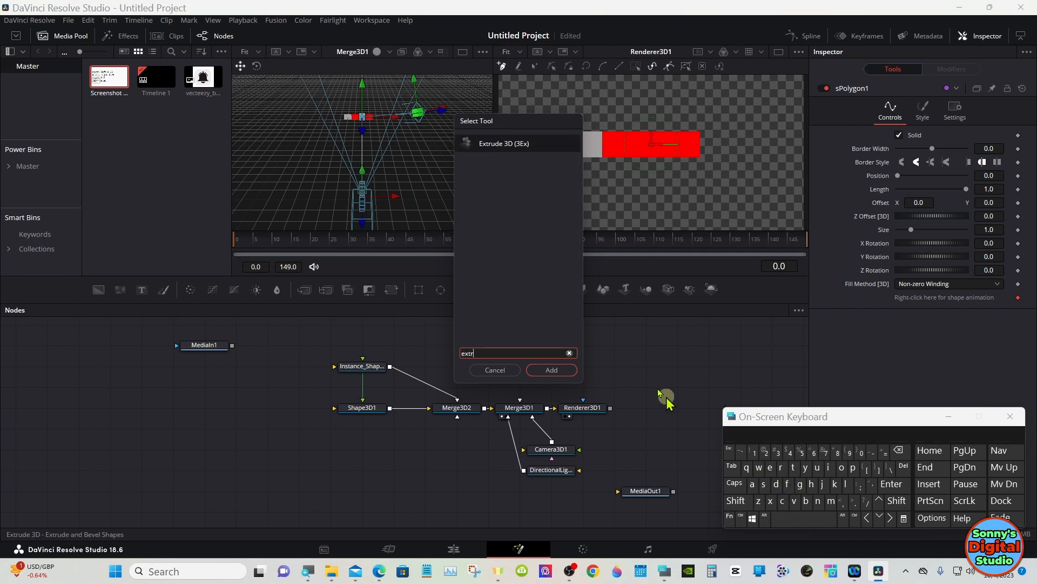
left_click(498, 144)
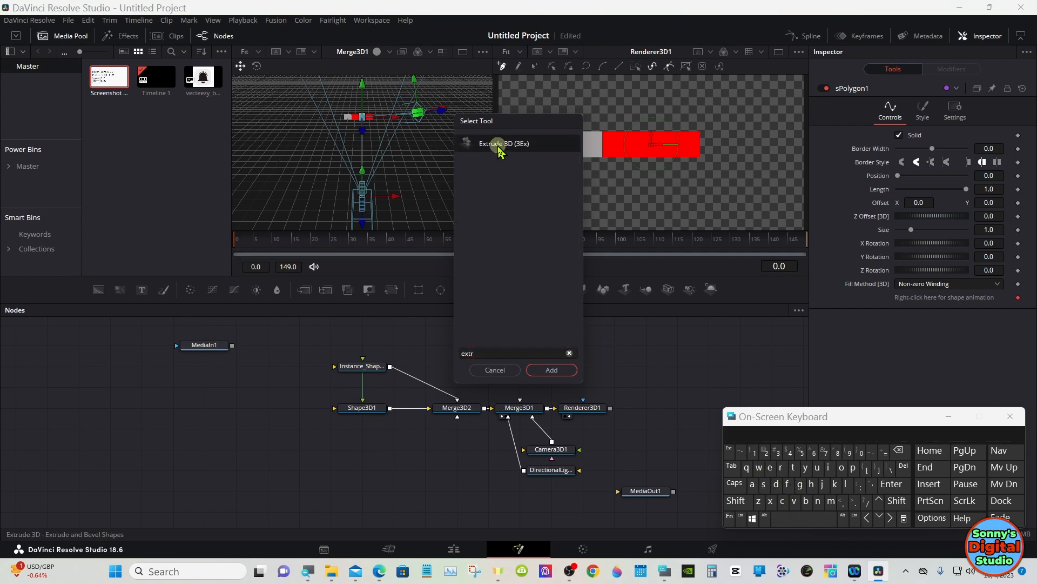
left_click(541, 369)
left_click(489, 367)
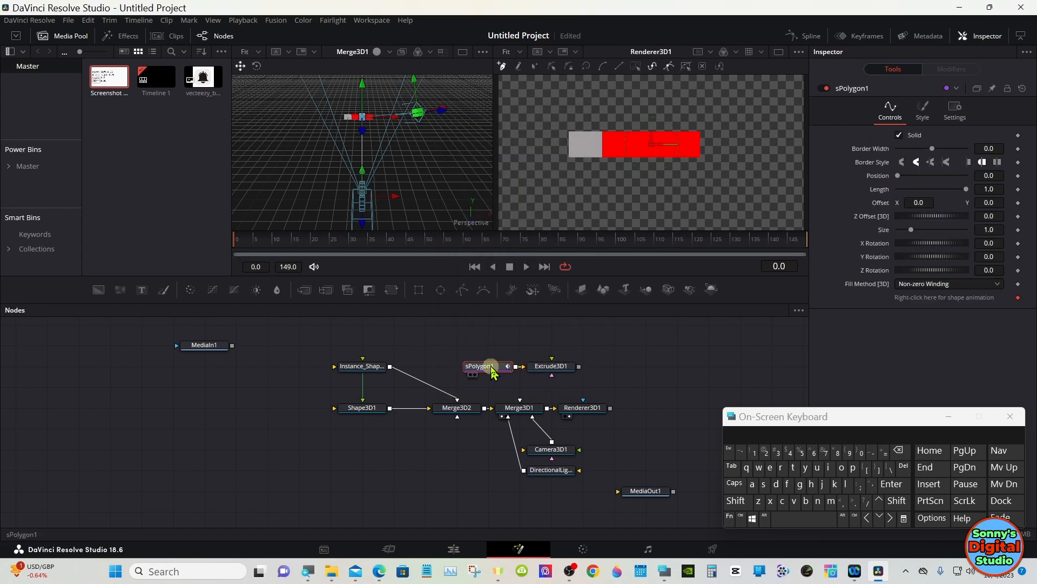
- Bring the bell image from the media pool in as MediaIn2 beside MediaIn1, and show it in a widened first viewer
left_click_drag(203, 80, 265, 348)
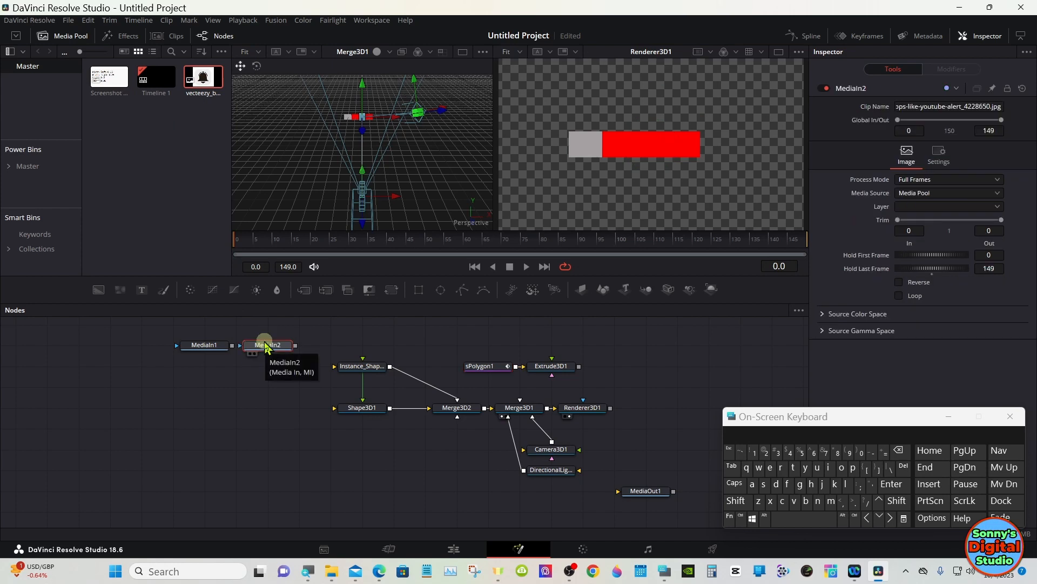
left_click(250, 354)
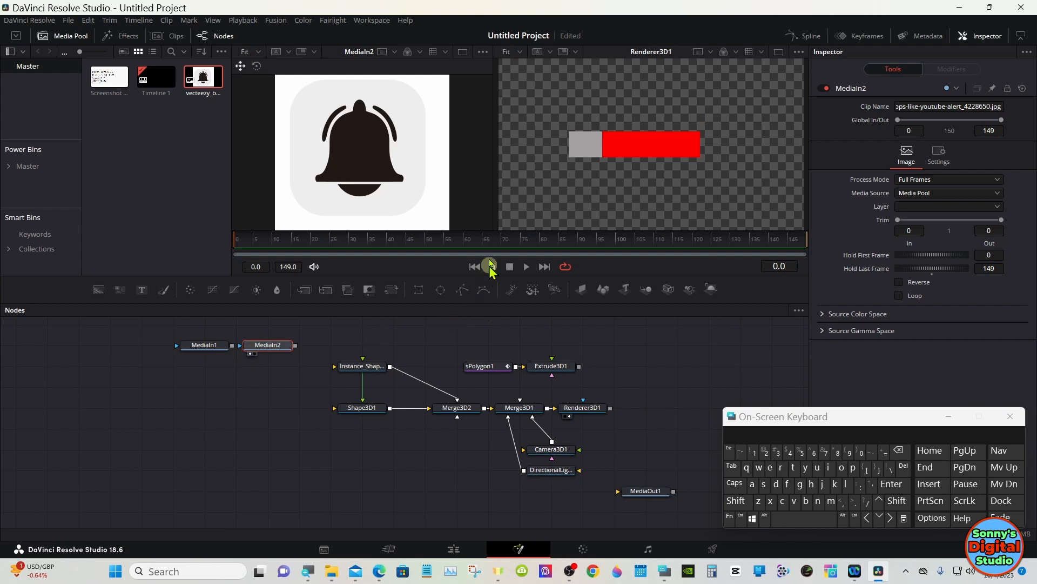
left_click_drag(497, 171, 587, 169)
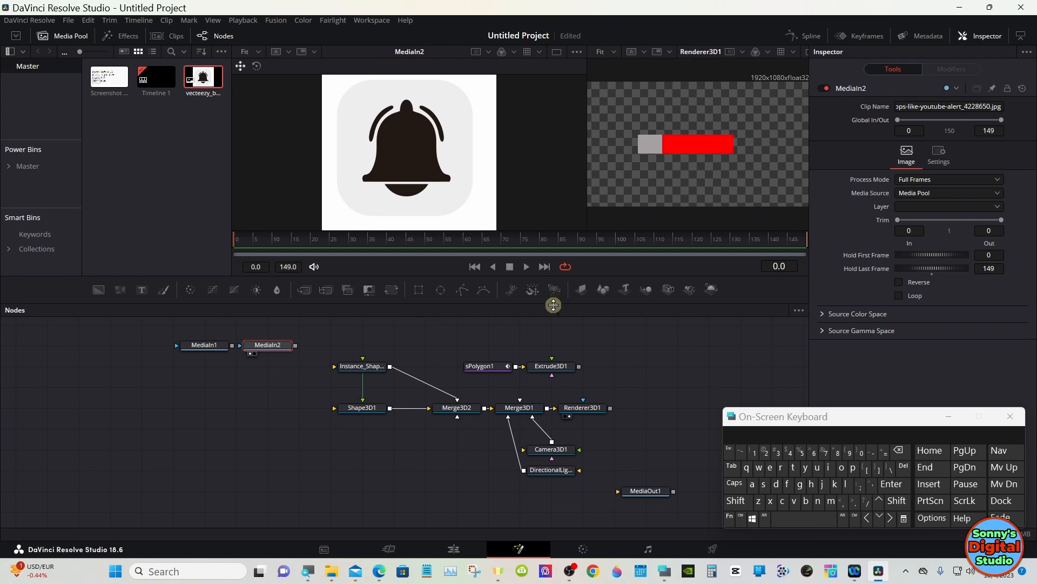
- Trace a closed sPolygon1 outline around the bell and its clapper on the MediaIn2 image in an enlarged viewer
left_click_drag(551, 305, 551, 427)
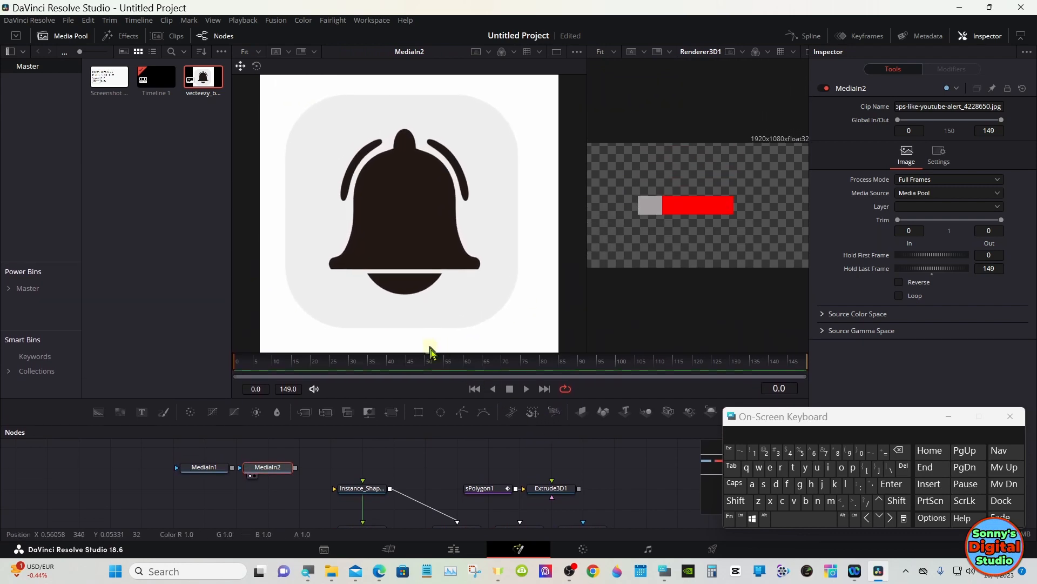
left_click(484, 489)
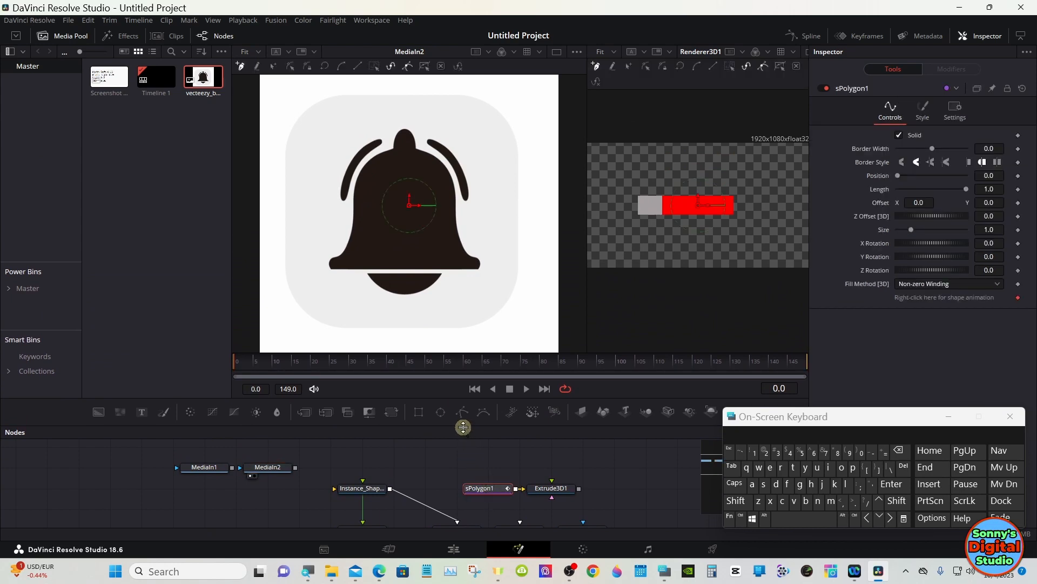
left_click_drag(463, 428, 463, 438)
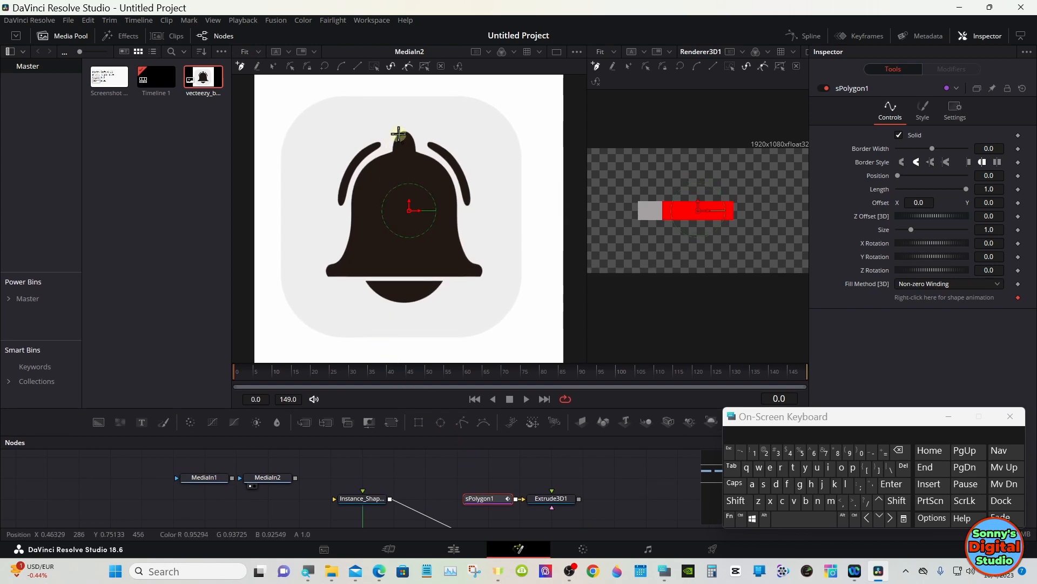
left_click(411, 145)
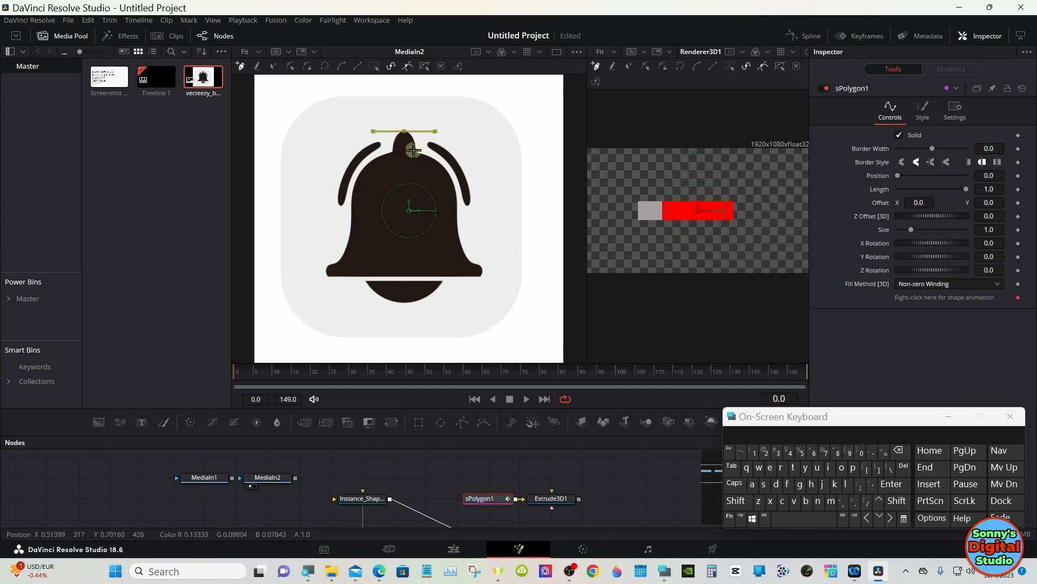
left_click(414, 151)
left_click(457, 210)
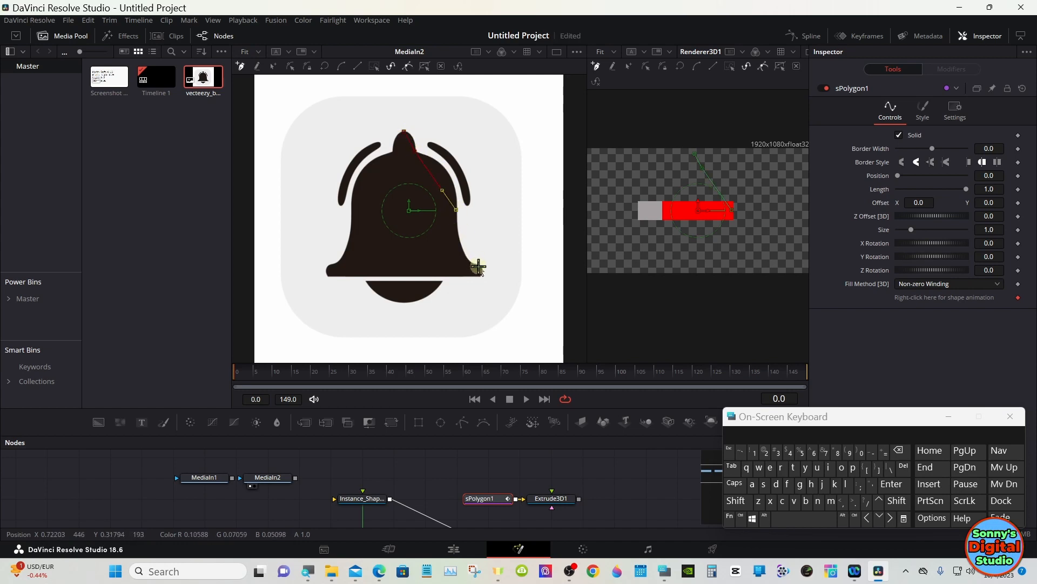
left_click(481, 266)
left_click(481, 277)
left_click(455, 277)
left_click(443, 277)
left_click(366, 278)
left_click(325, 276)
left_click(326, 266)
left_click(350, 211)
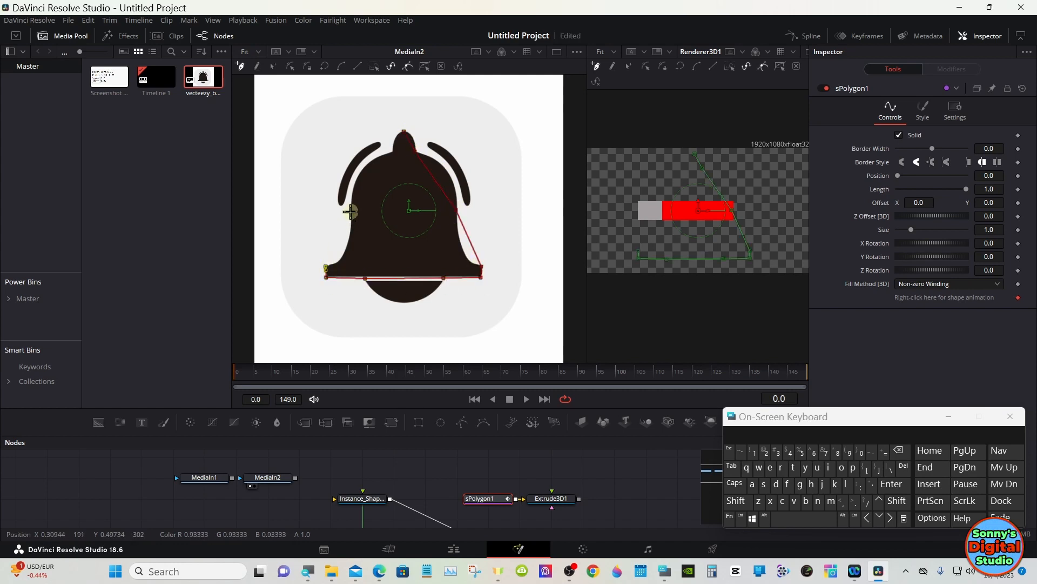
left_click(378, 171)
left_click(392, 151)
left_click(404, 133)
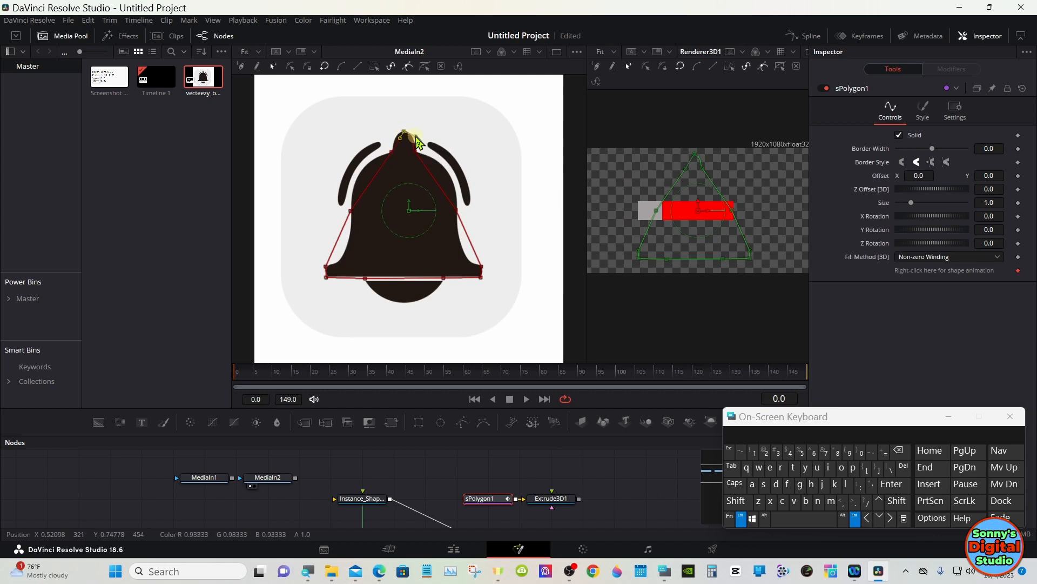
- Pull out curve handles on the sPolygon1 points so the outline follows the bell's sides, knob and clapper, and set the shape to Done
left_click_drag(413, 145, 445, 164)
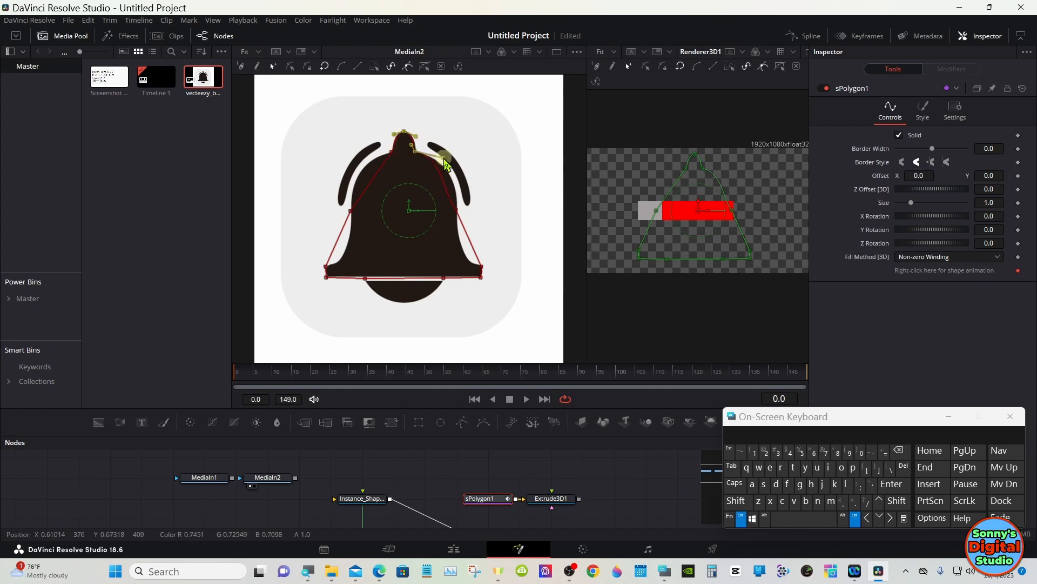
left_click_drag(458, 209, 455, 187)
left_click(456, 239)
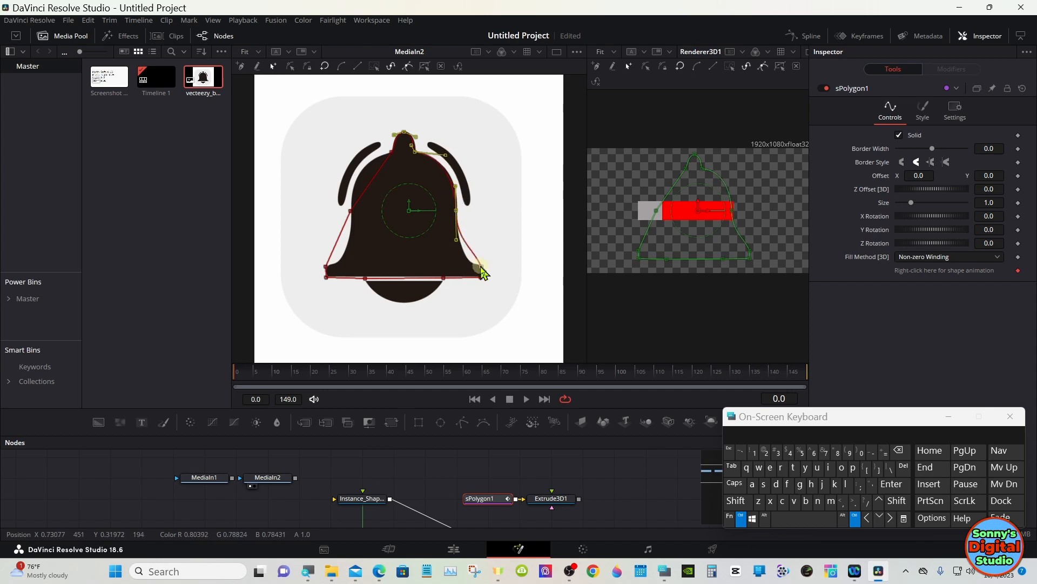
left_click_drag(483, 272, 424, 312)
left_click_drag(366, 279, 382, 309)
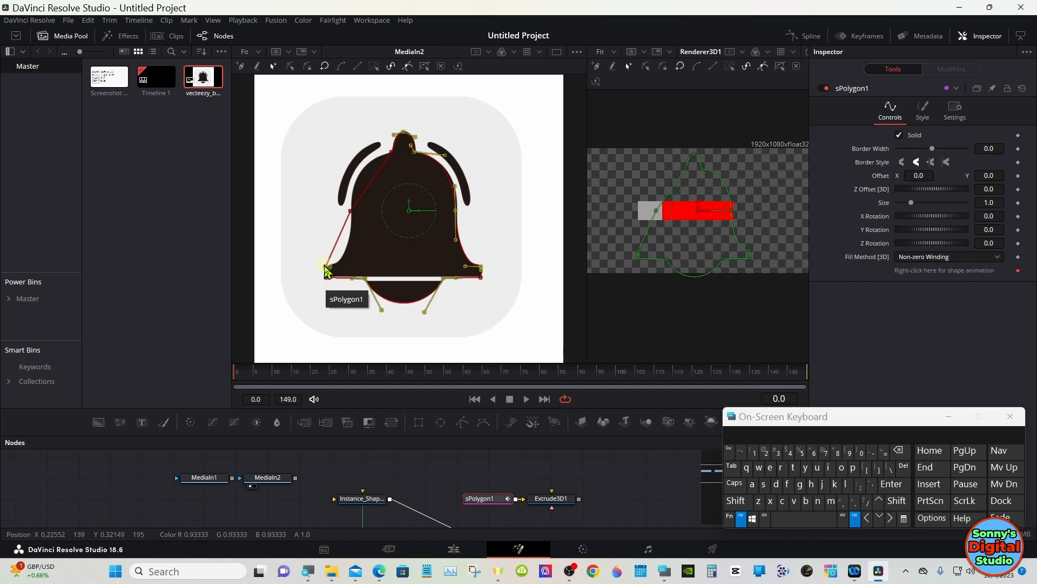
left_click_drag(327, 270, 347, 266)
left_click(351, 231)
left_click_drag(350, 211, 371, 174)
left_click(308, 67)
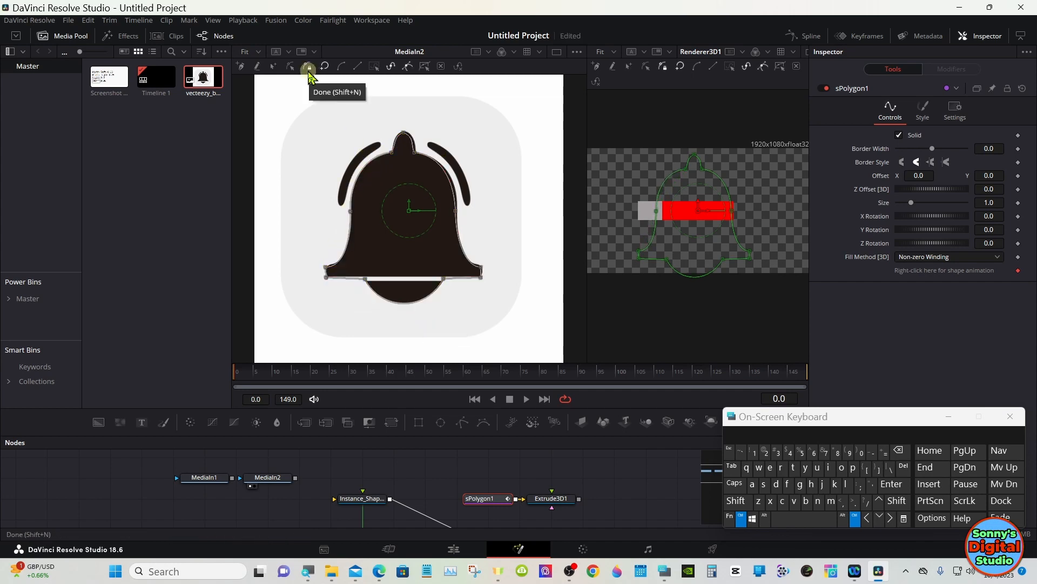
- Adjust the sPolygon1 curve handles at the bell's right shoulder and knob, and set the shape to Done again
left_click_drag(414, 153, 451, 168)
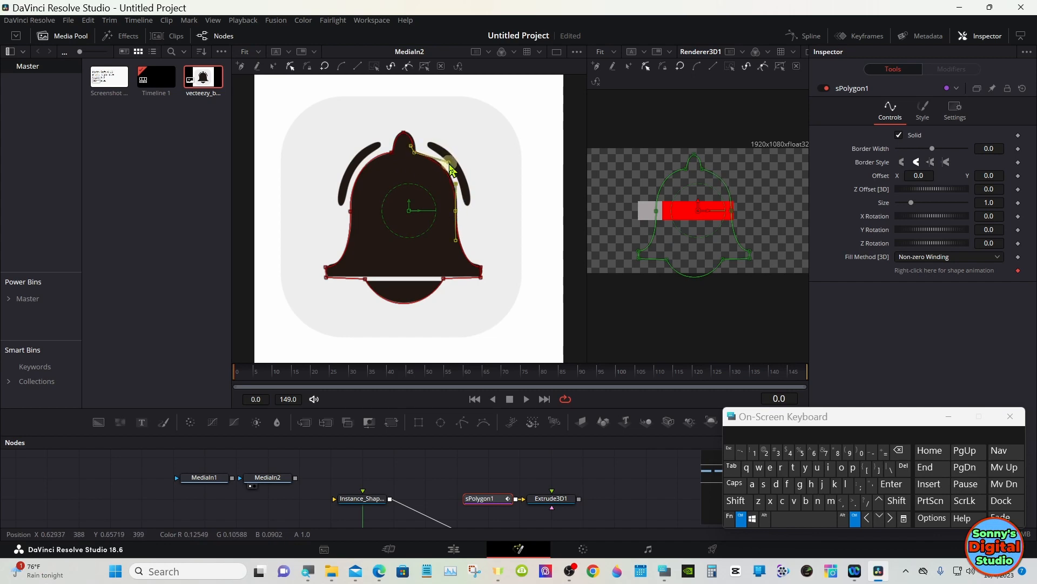
left_click(309, 67)
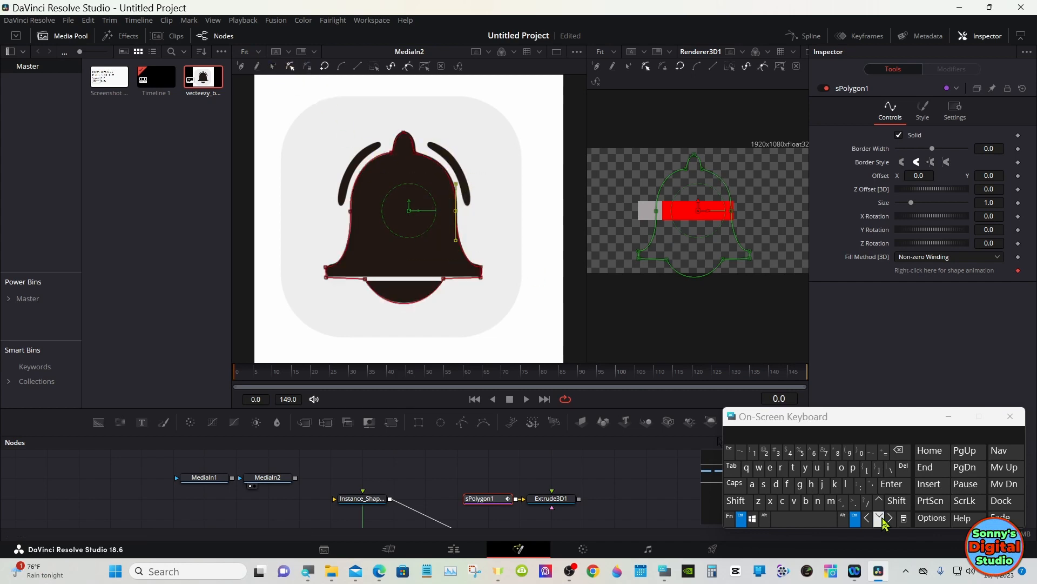
left_click(308, 67)
left_click(411, 146)
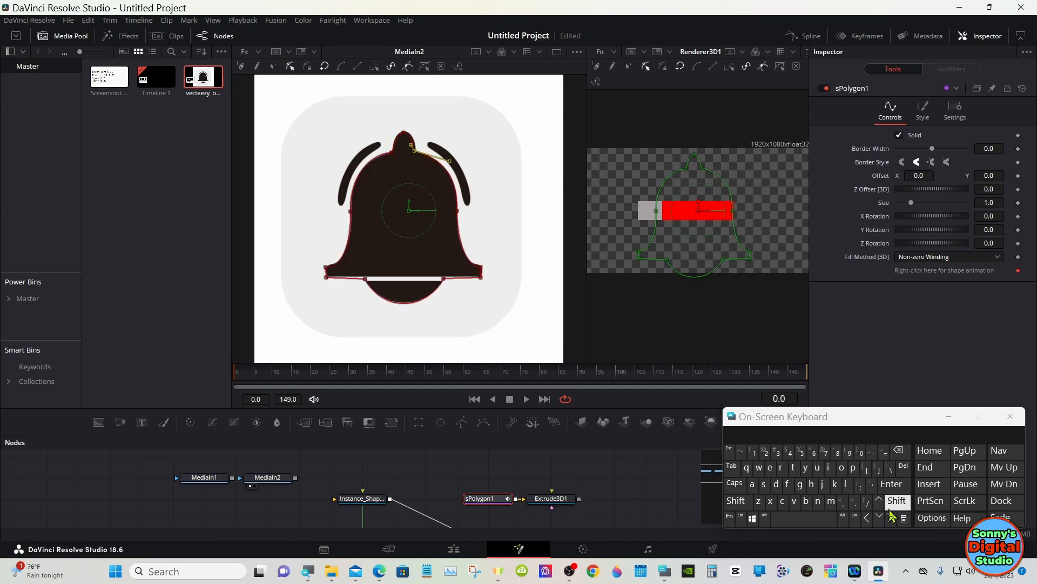
left_click(302, 68)
left_click(410, 136)
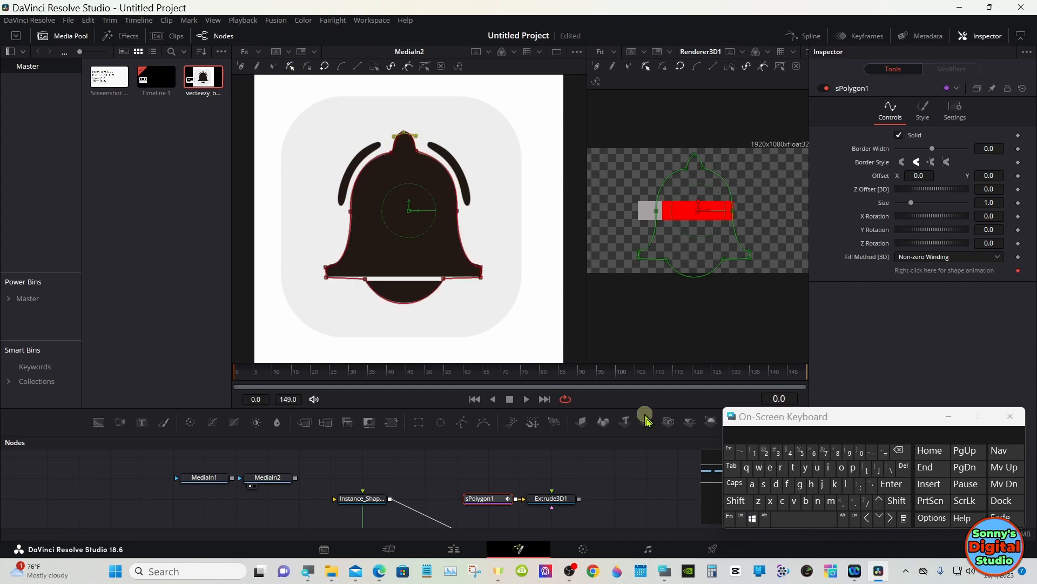
left_click(741, 519)
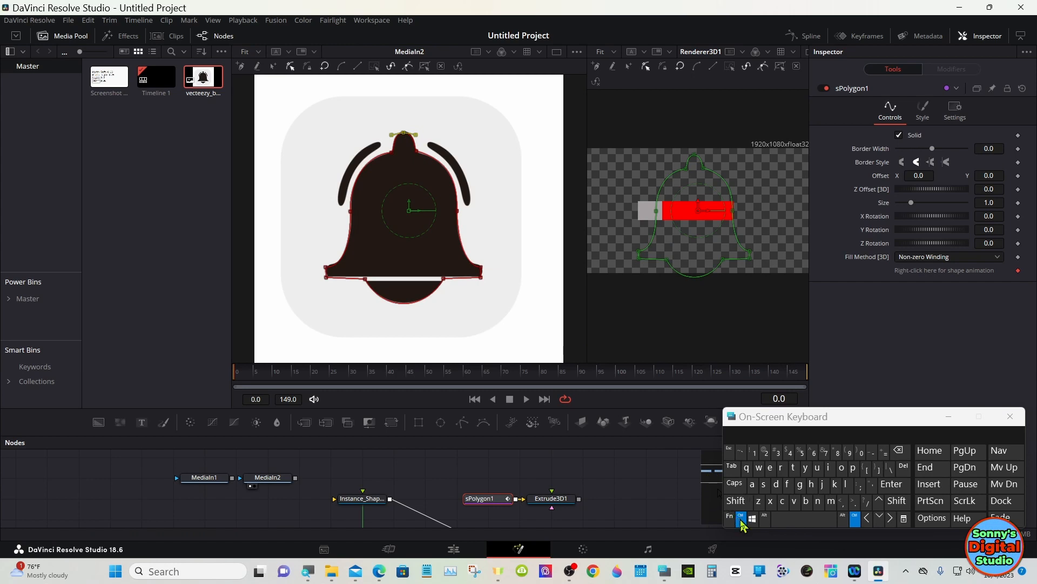
left_click(741, 519)
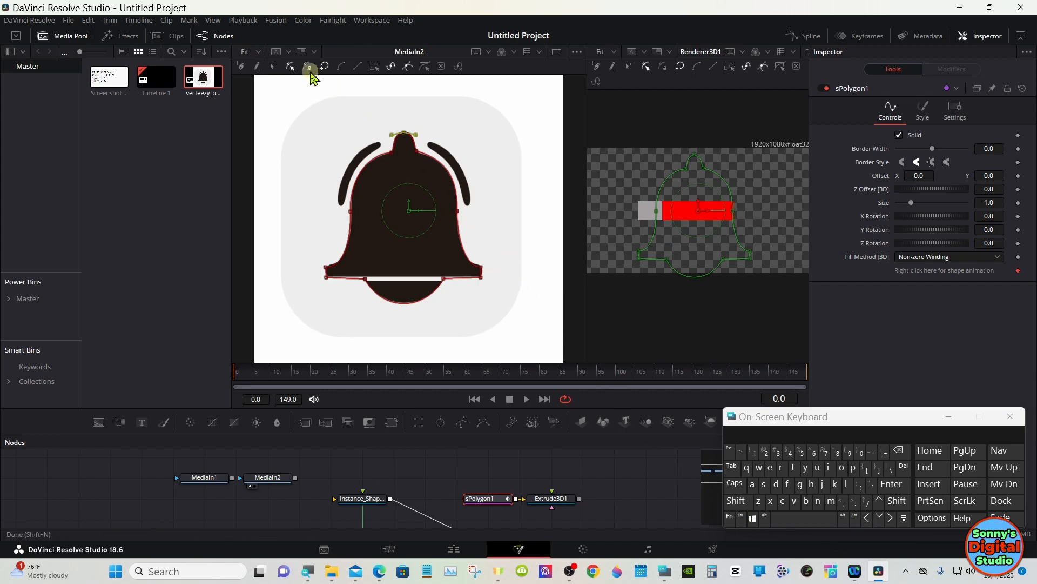
left_click(311, 76)
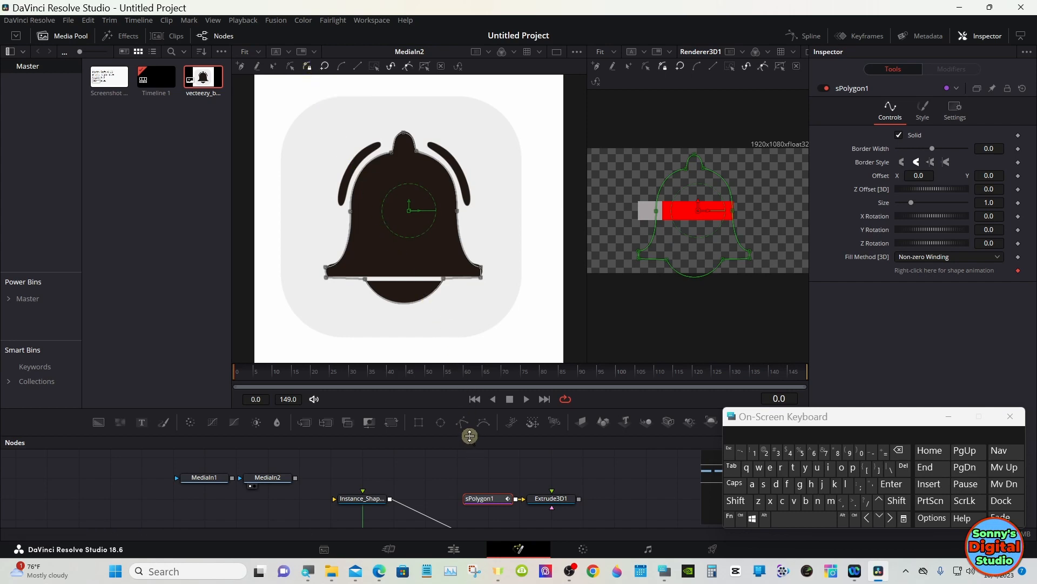
- In an enlarged node area, place sPolygon1 and Extrude3D1 above Instance_Shape3D1 and shift the shape, merge, camera, light and renderer nodes down
left_click_drag(469, 435, 470, 311)
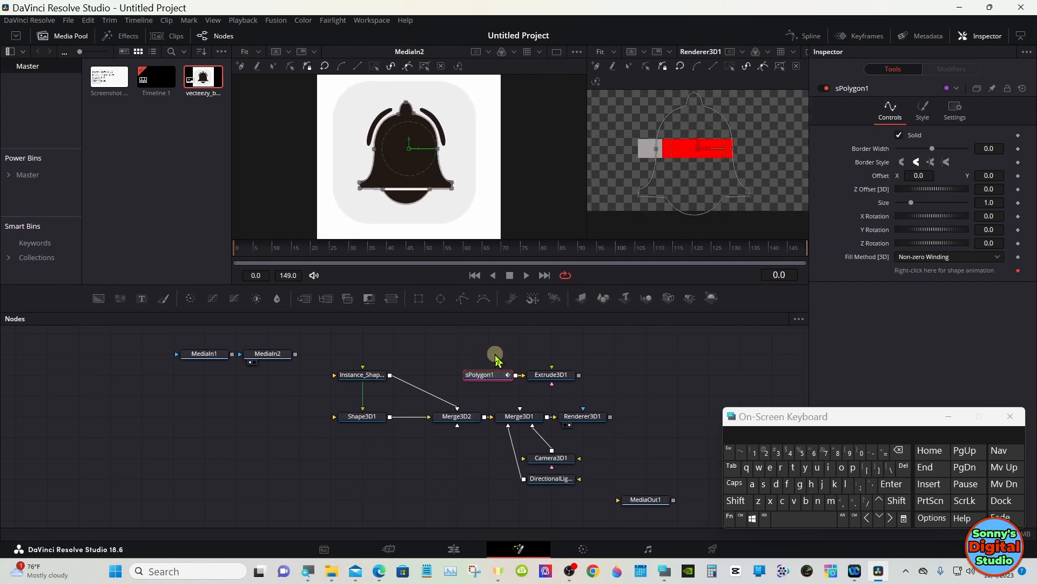
left_click_drag(493, 352, 413, 354)
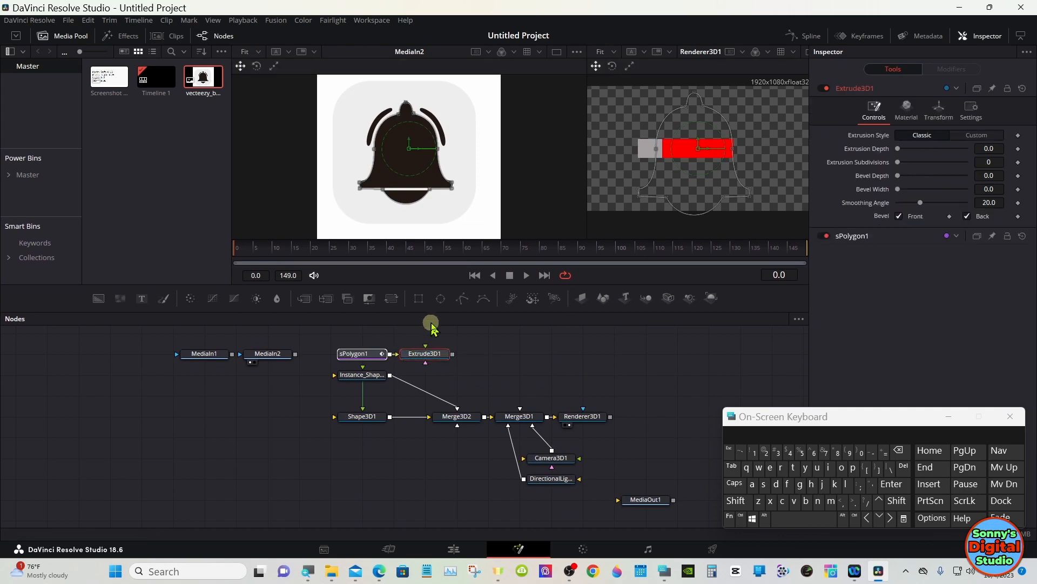
left_click_drag(447, 313, 449, 281)
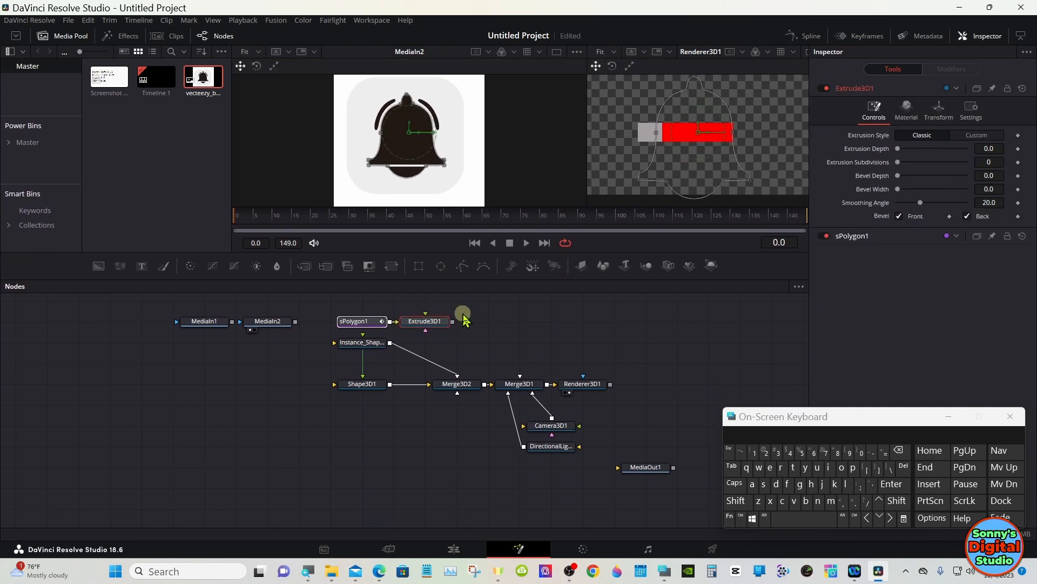
left_click_drag(273, 339, 567, 493)
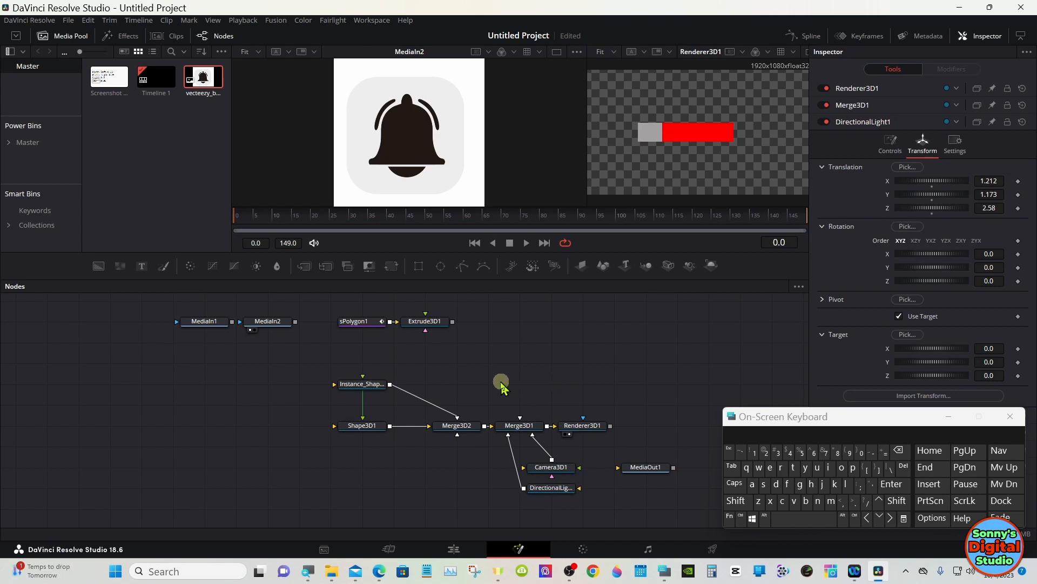
- Connect Extrude3D1 to Merge3D2 and show Merge3D2 close up in the first viewer
left_click_drag(452, 322, 460, 432)
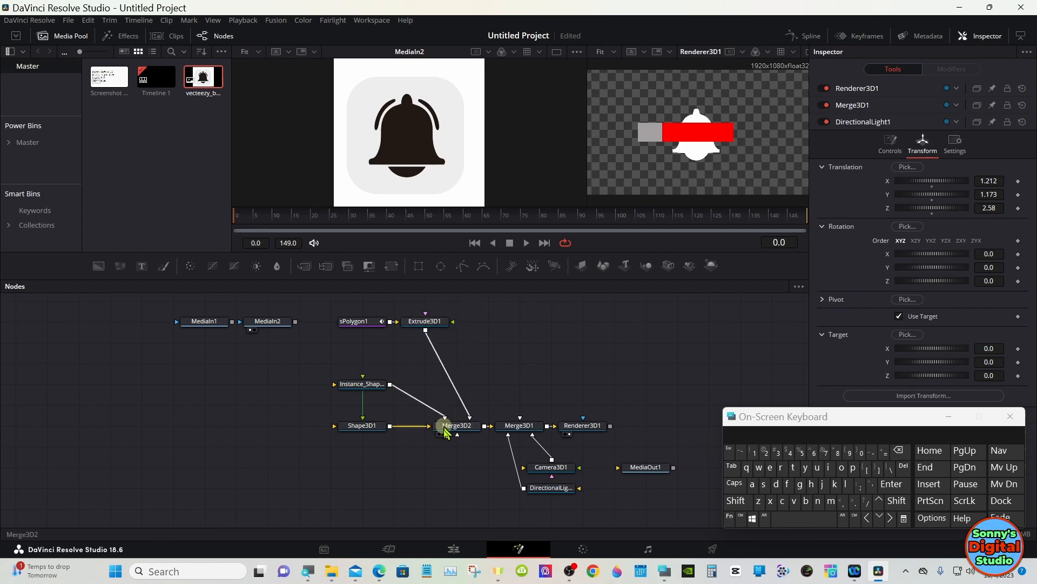
left_click(441, 437)
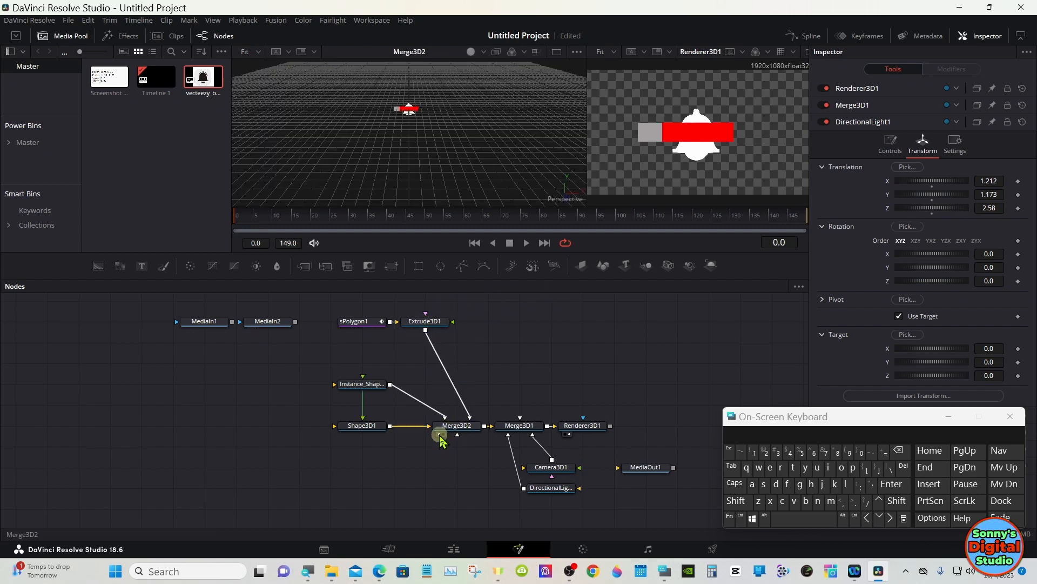
right_click(442, 158)
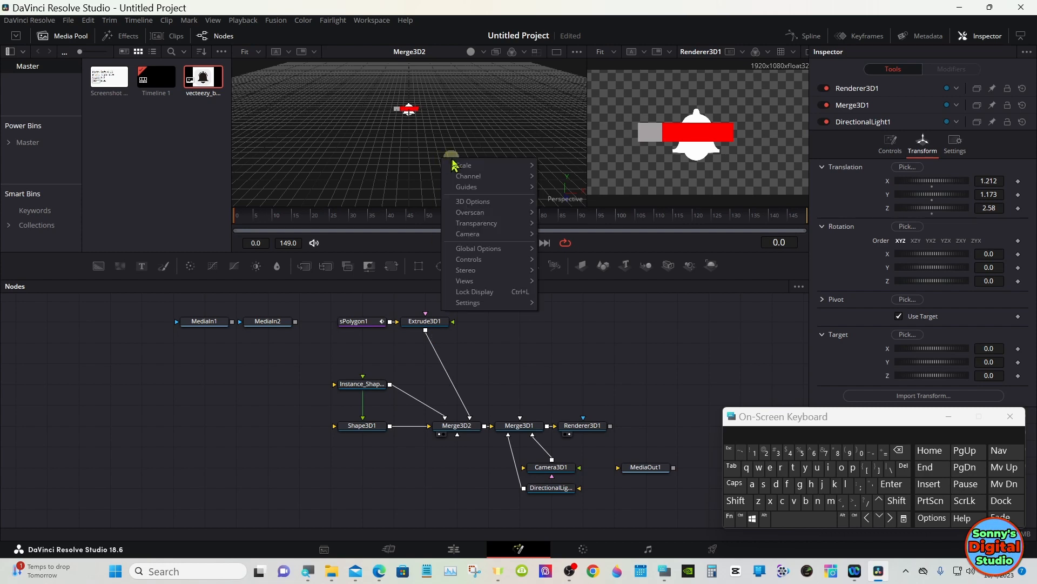
mouse_move(499, 168)
left_click(563, 165)
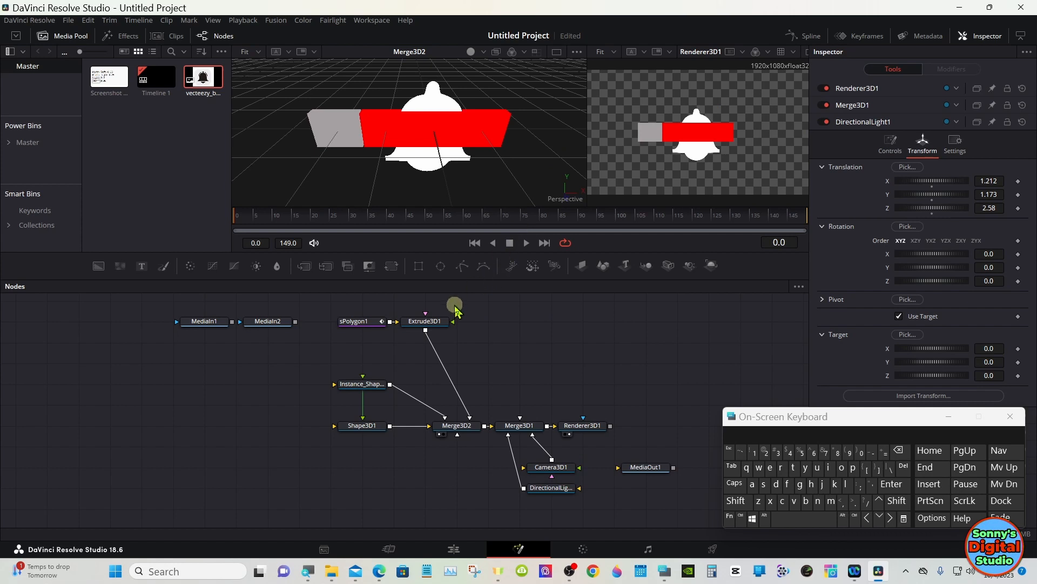
- Set Extrude3D1's Extrusion Depth to 0.2, Bevel Depth to 0.02 and Bevel Width to 0.02
left_click_drag(828, 431, 618, 417)
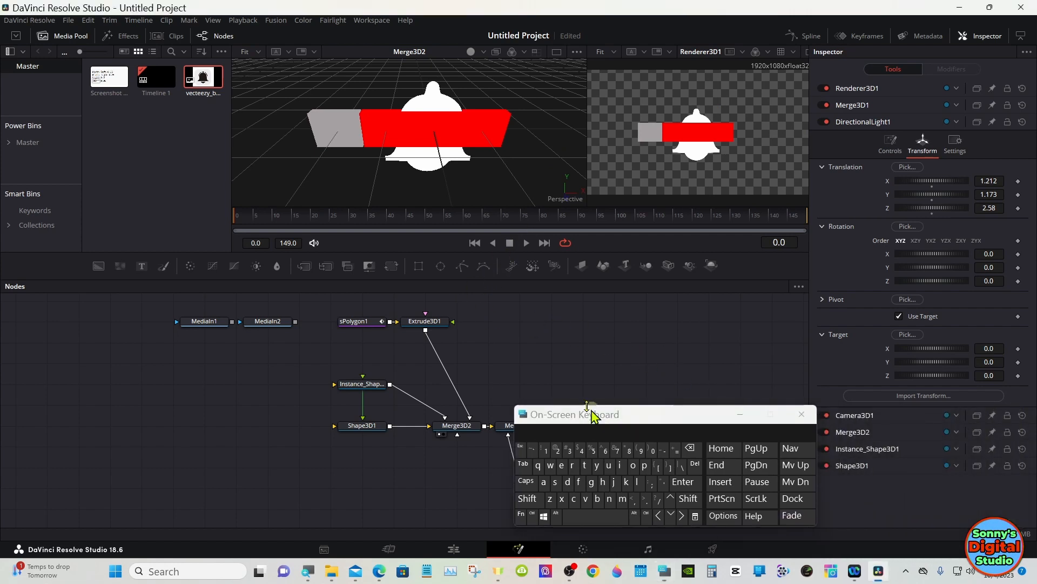
left_click(440, 326)
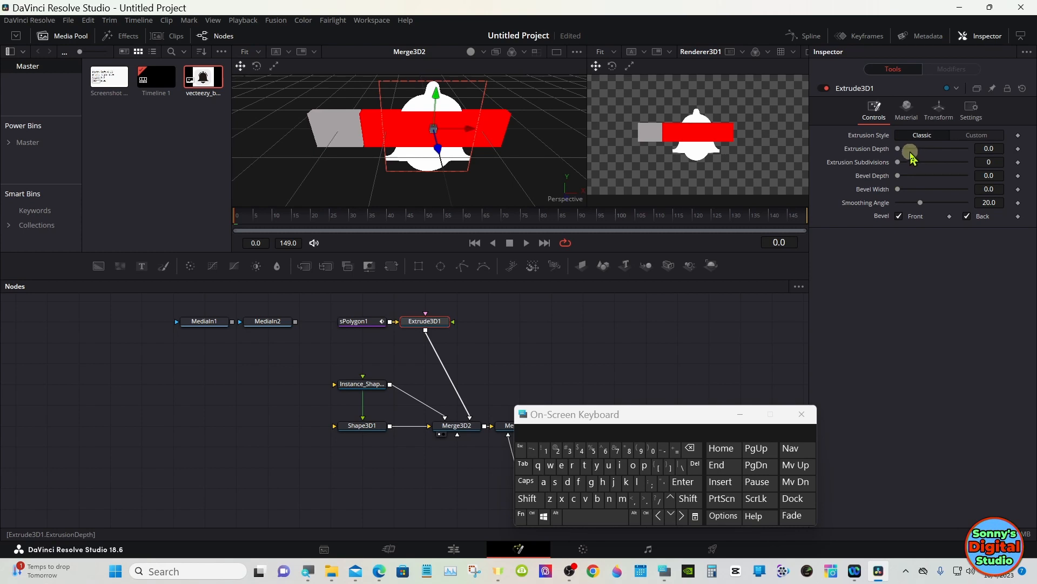
left_click_drag(899, 149, 979, 147)
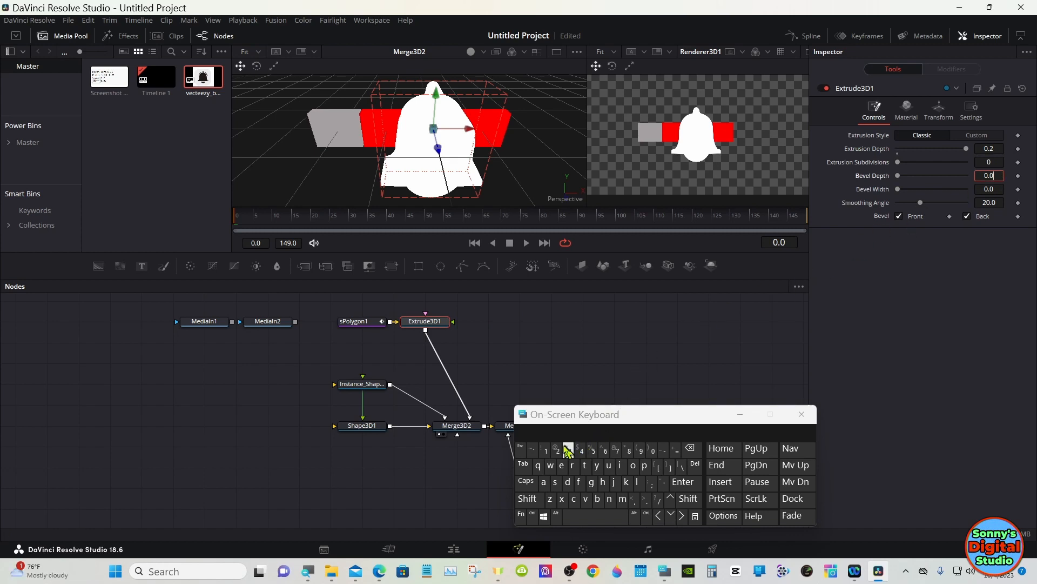
left_click(683, 482)
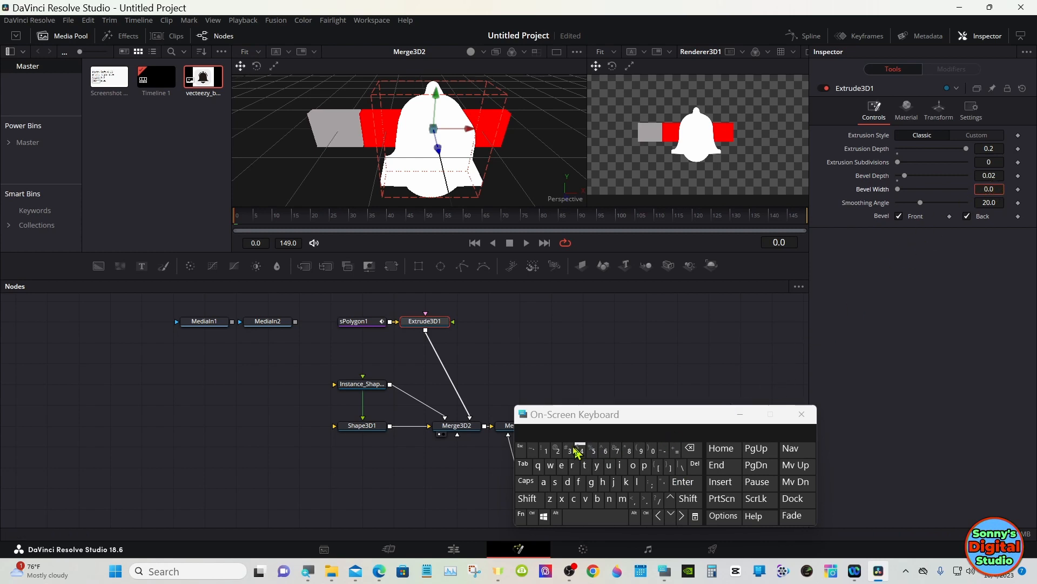
left_click(557, 450)
left_click(683, 482)
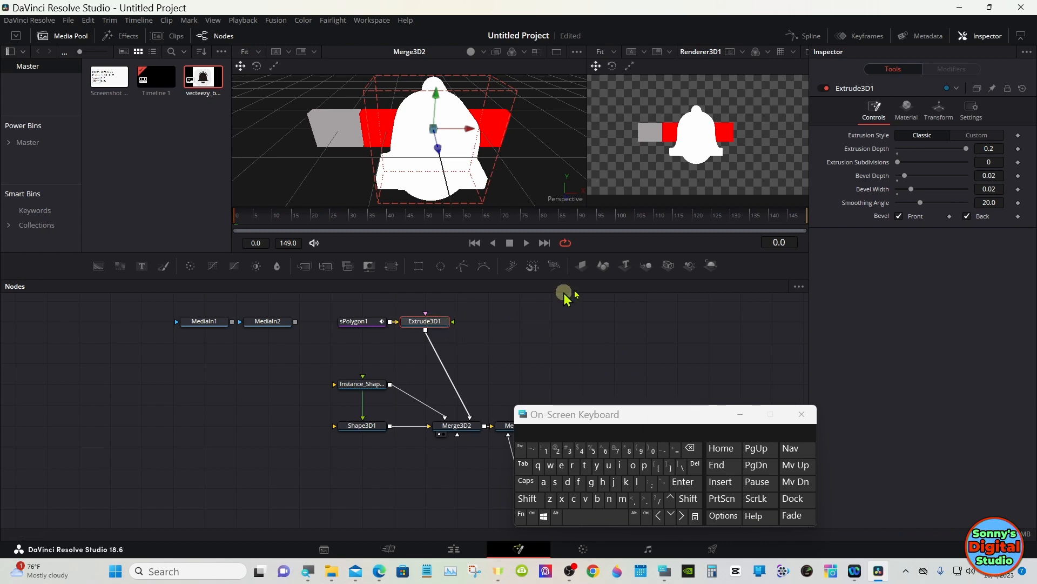
- Scale Extrude3D1 uniformly to 0.282 and deselect it in the node graph
left_click(938, 111)
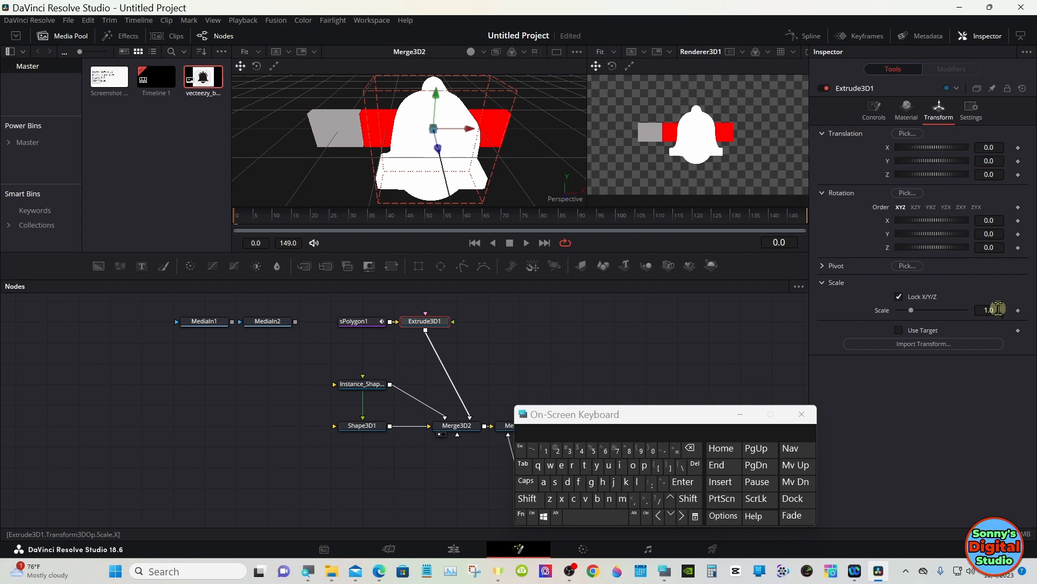
left_click_drag(997, 309, 610, 287)
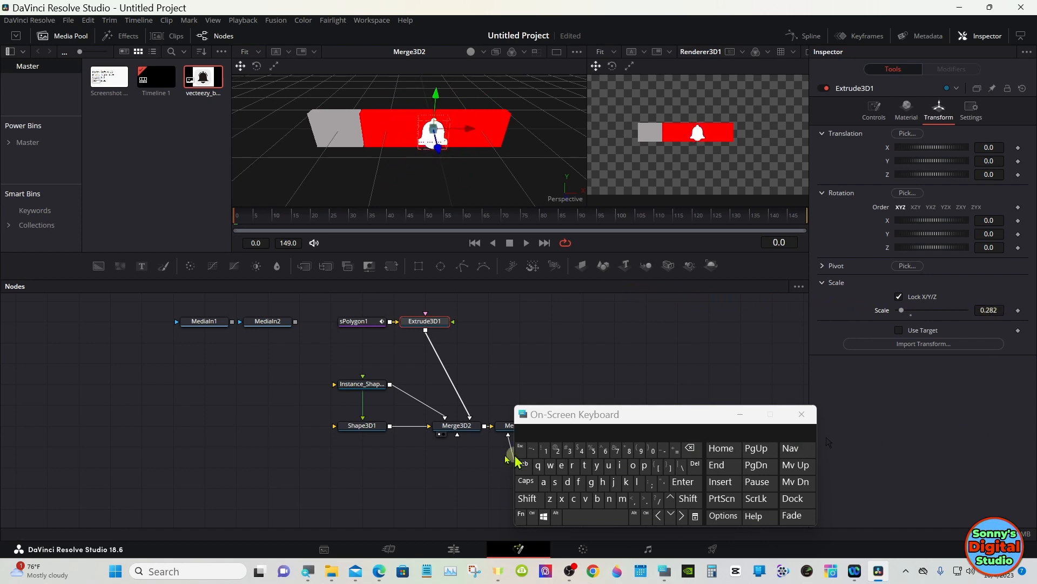
left_click(527, 498)
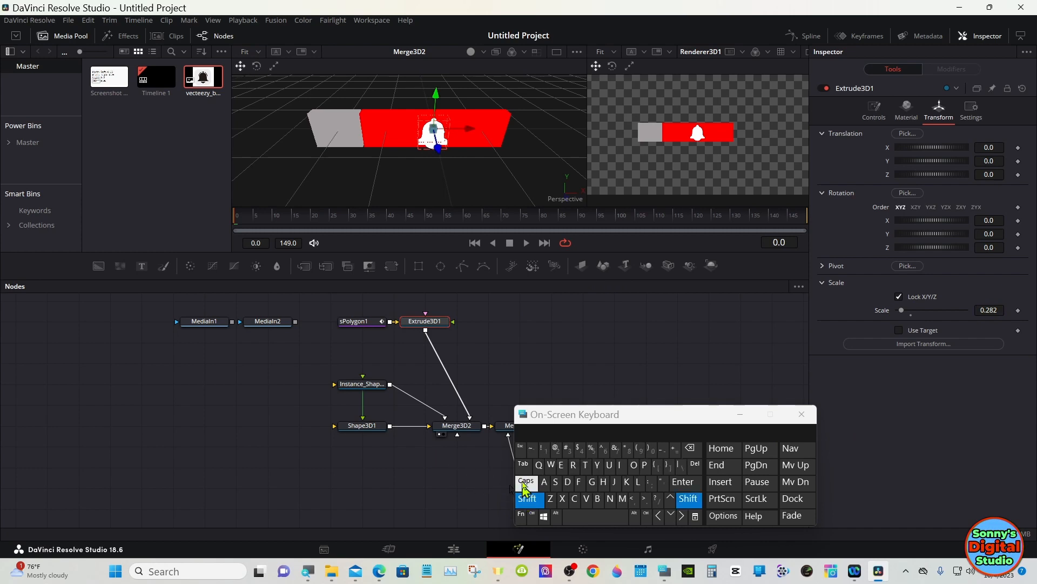
left_click(514, 382)
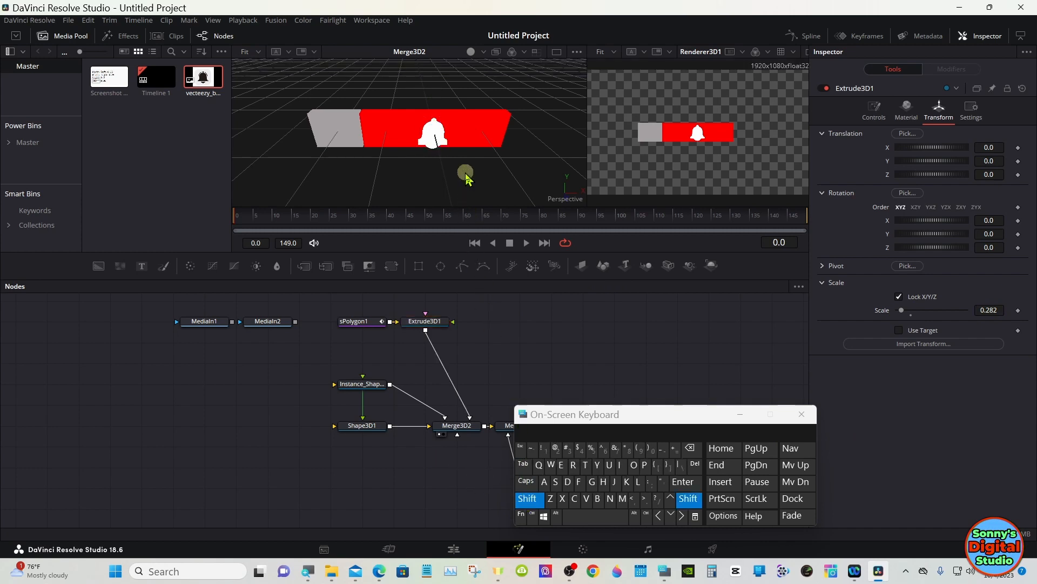
- Scale the bell to 0.243 and move it onto the gray cube at X -0.493 and Y 0.005
left_click_drag(465, 174, 464, 116)
left_click_drag(463, 112, 463, 99)
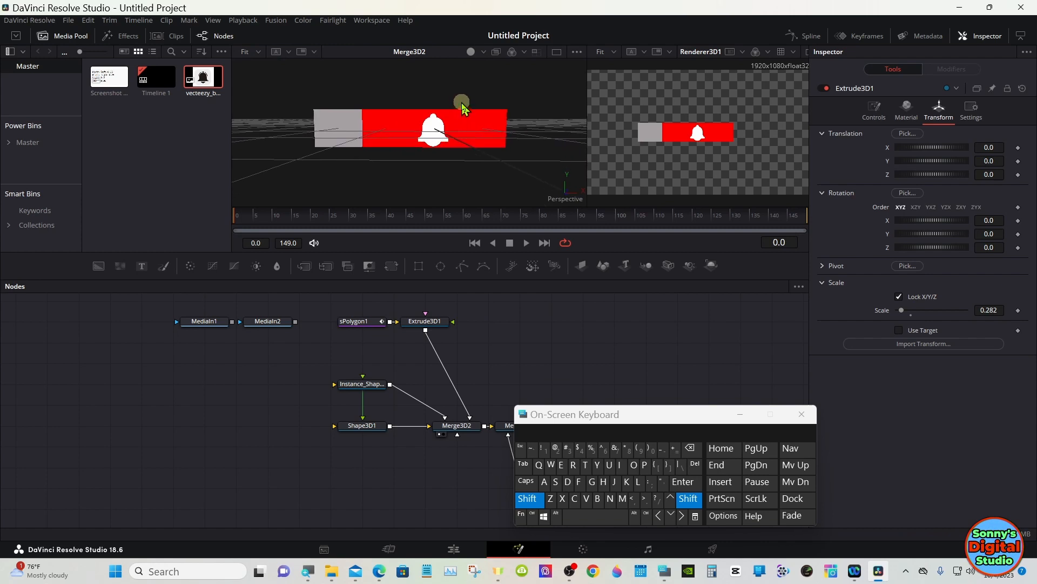
left_click(527, 498)
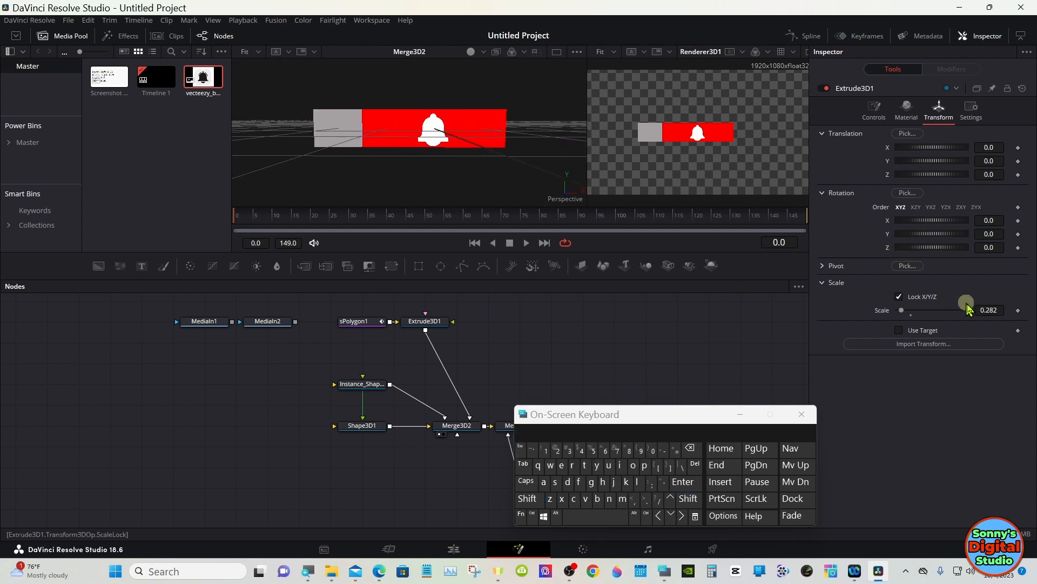
left_click_drag(989, 309, 994, 311)
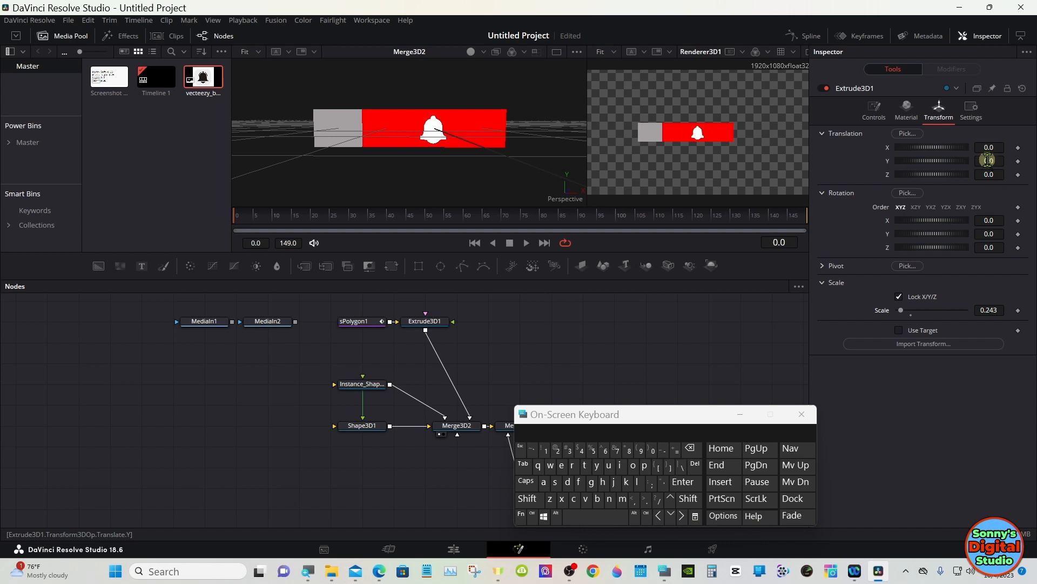
left_click_drag(992, 145, 727, 140)
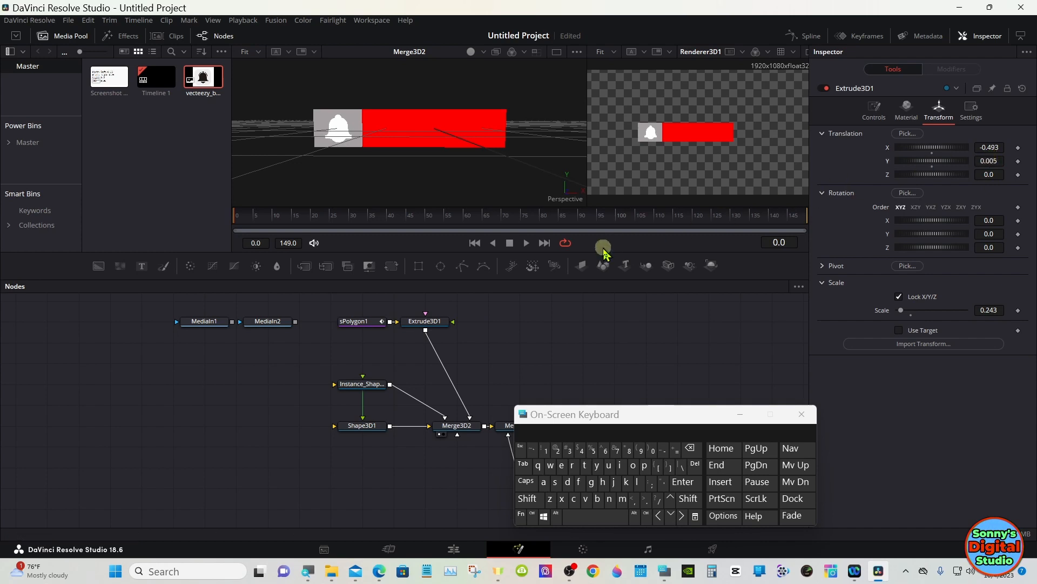
left_click(527, 499)
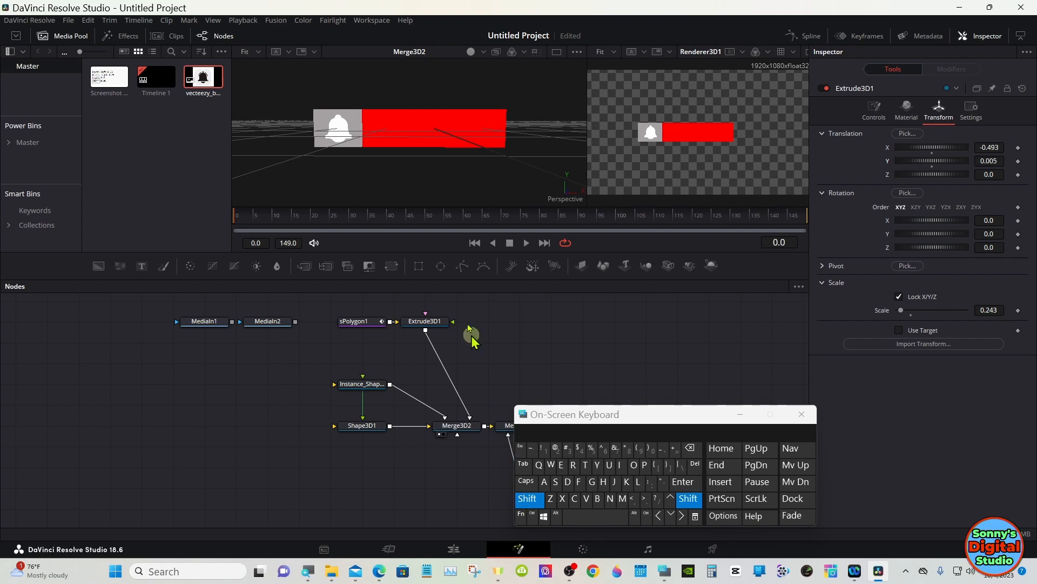
left_click_drag(336, 162, 368, 167)
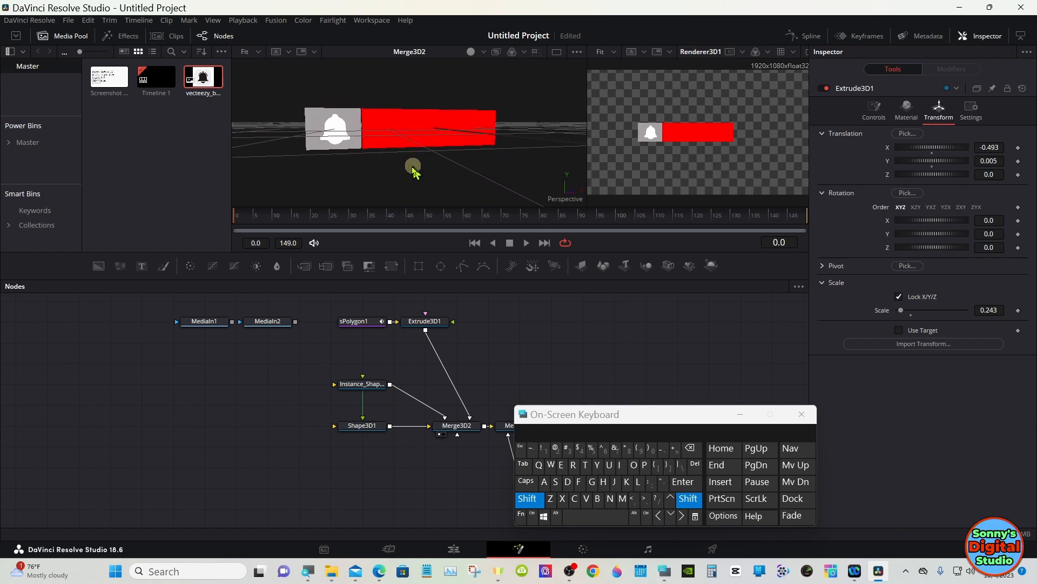
left_click_drag(413, 170, 405, 166)
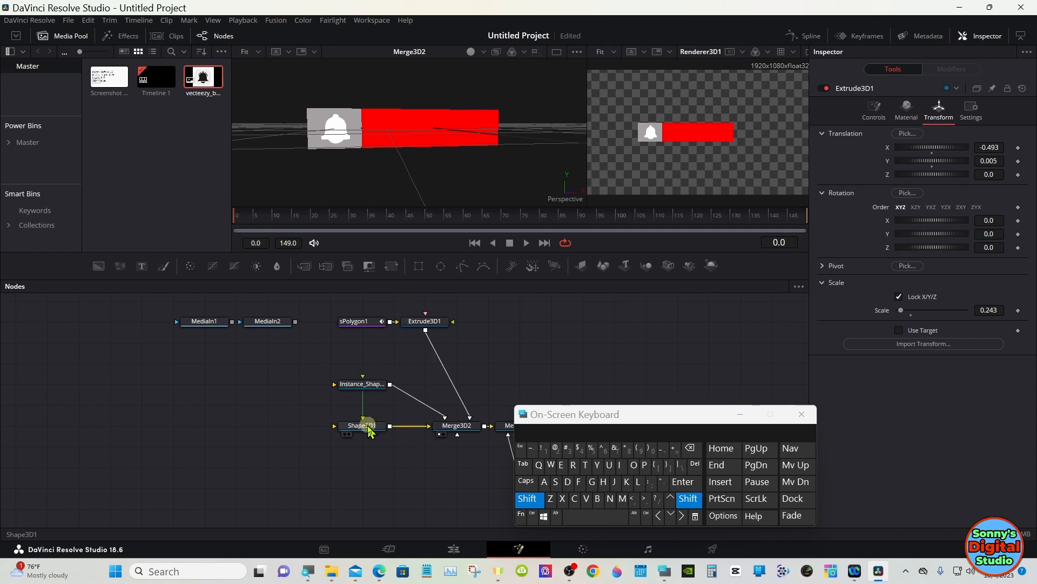
left_click(525, 504)
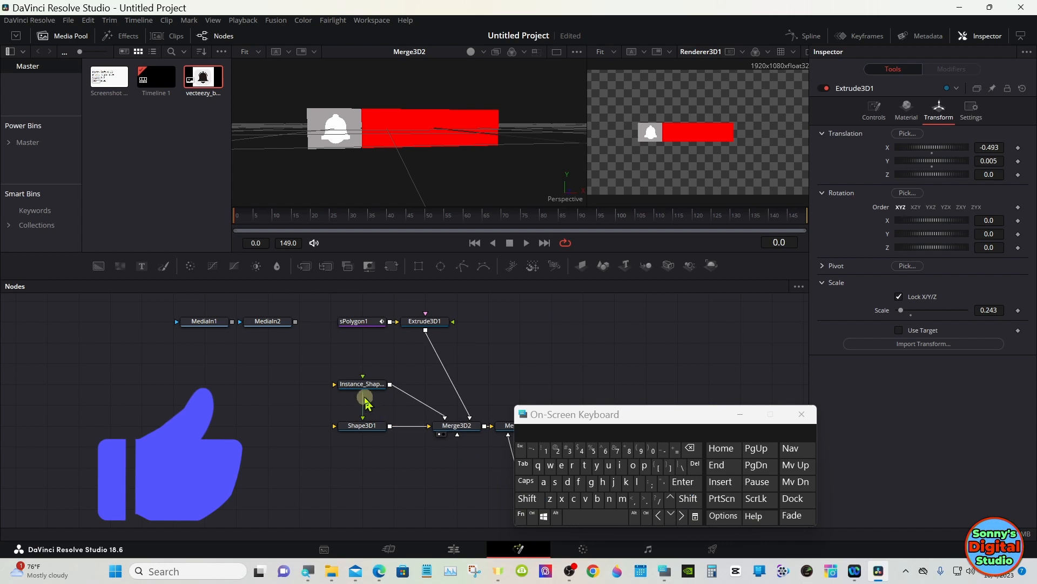
- Shift both cube nodes left, insert a Merge 3D after Instance_Shape3D1, and reroute Extrude3D1 from Merge3D2 into it
left_click_drag(348, 385, 317, 386)
left_click_drag(352, 432, 320, 432)
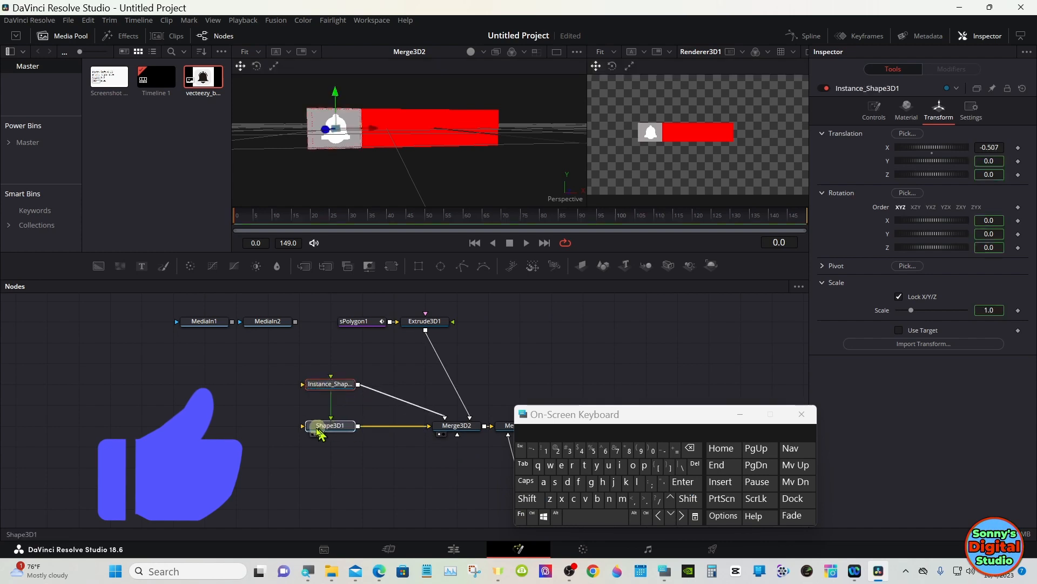
left_click(319, 427)
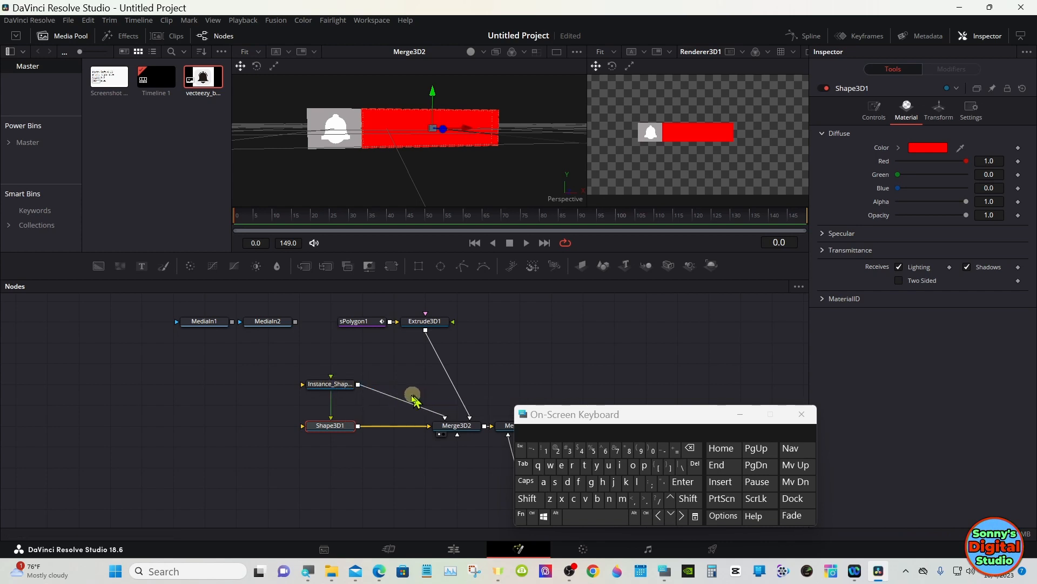
left_click(318, 385)
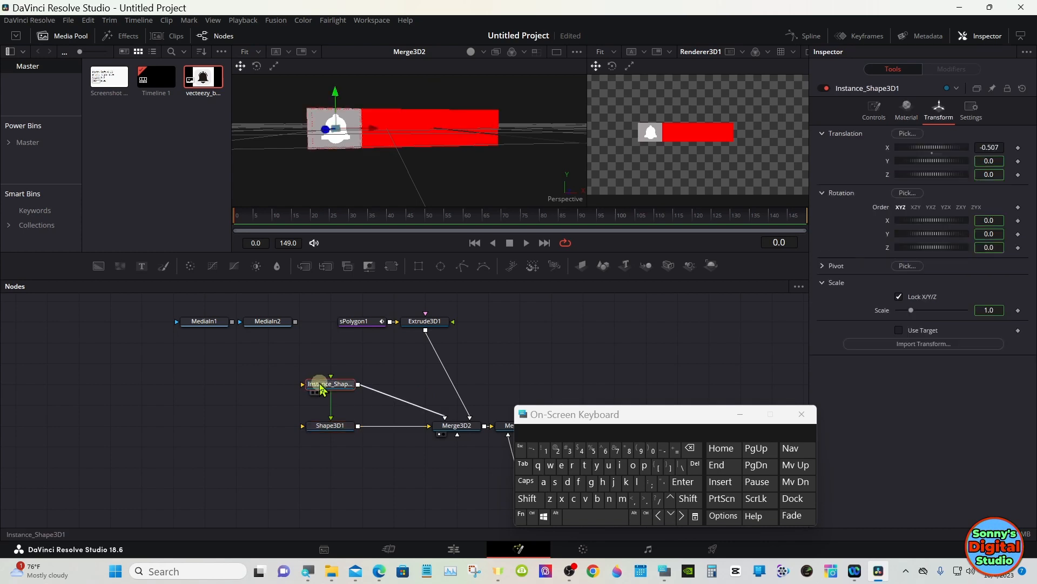
left_click(647, 266)
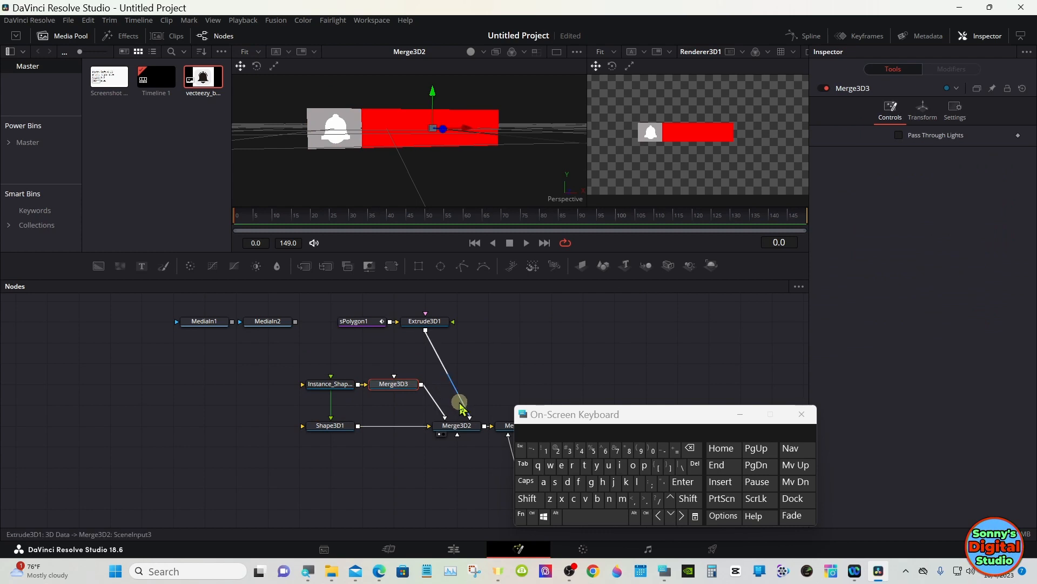
left_click_drag(470, 417, 406, 390)
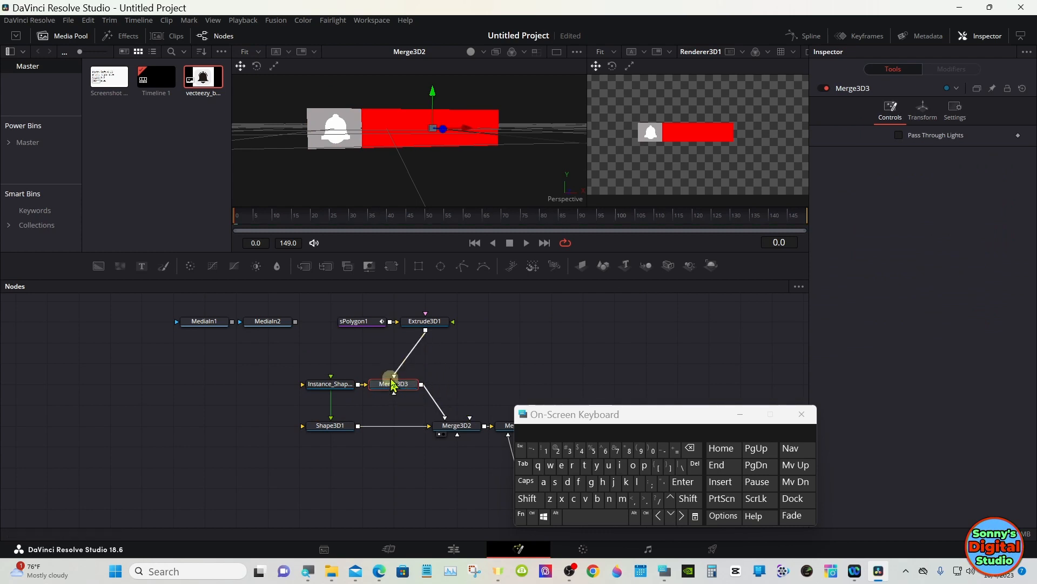
- Move Instance_Shape3D1 and Merge3D3 further left and place Extrude3D1 between sPolygon1 and Merge3D3
left_click(346, 385, "ctrl")
left_click_drag(346, 385, 326, 393)
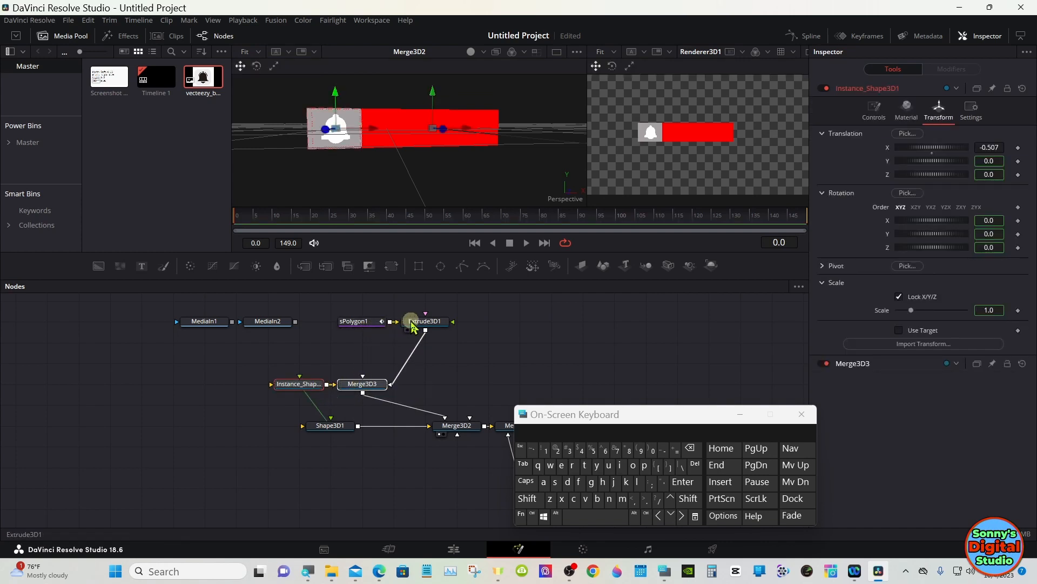
left_click_drag(408, 322, 358, 339)
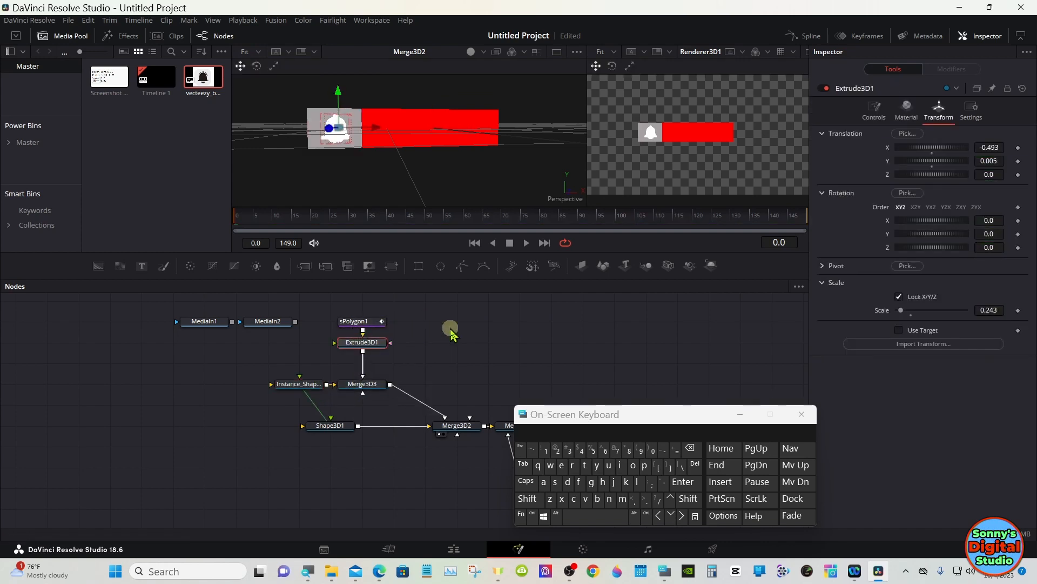
- Align Shape3D1 below Instance_Shape3D1, insert a Merge 3D after it, and add a Text 3D node feeding that merge
left_click_drag(323, 424, 294, 427)
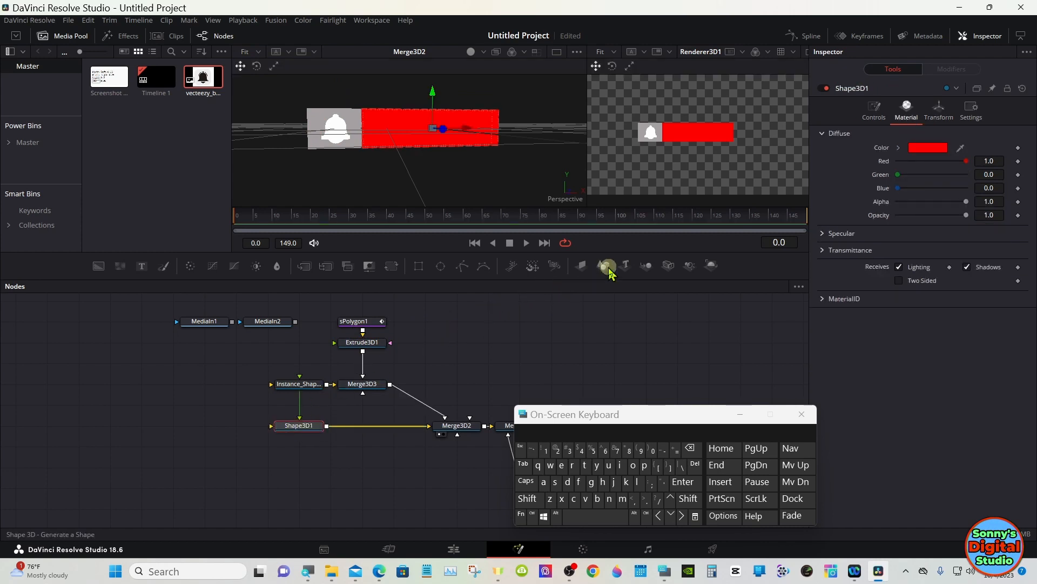
left_click(646, 266)
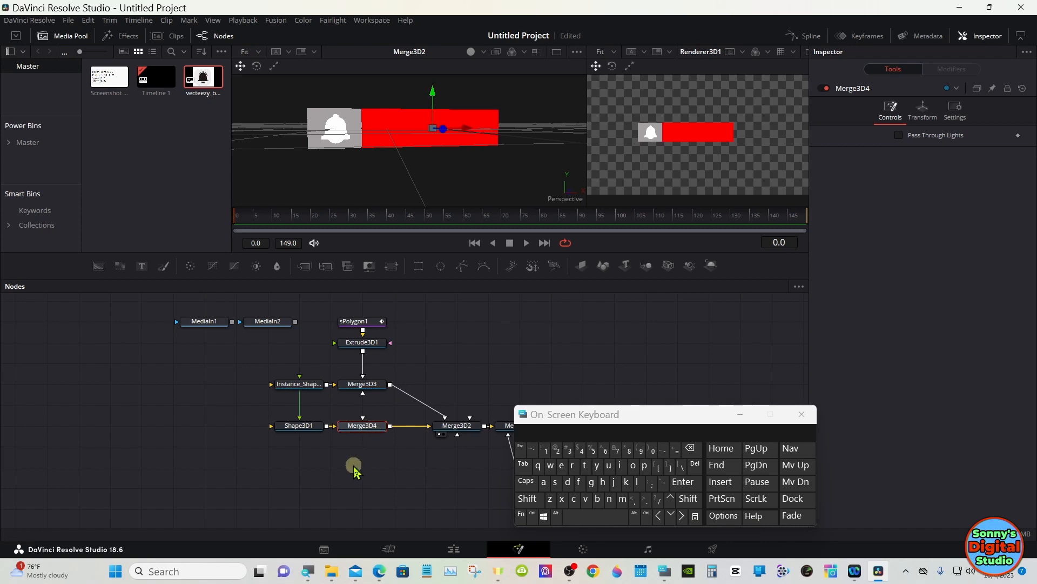
left_click(626, 268)
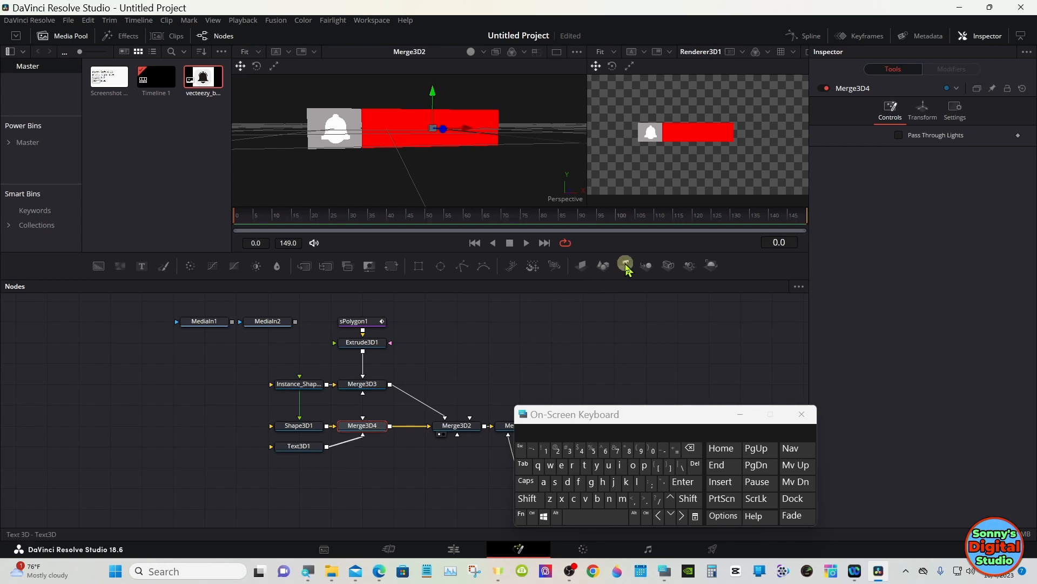
- Enter SUBSCRIBE in capitals as the text of Text3D1
left_click(316, 447)
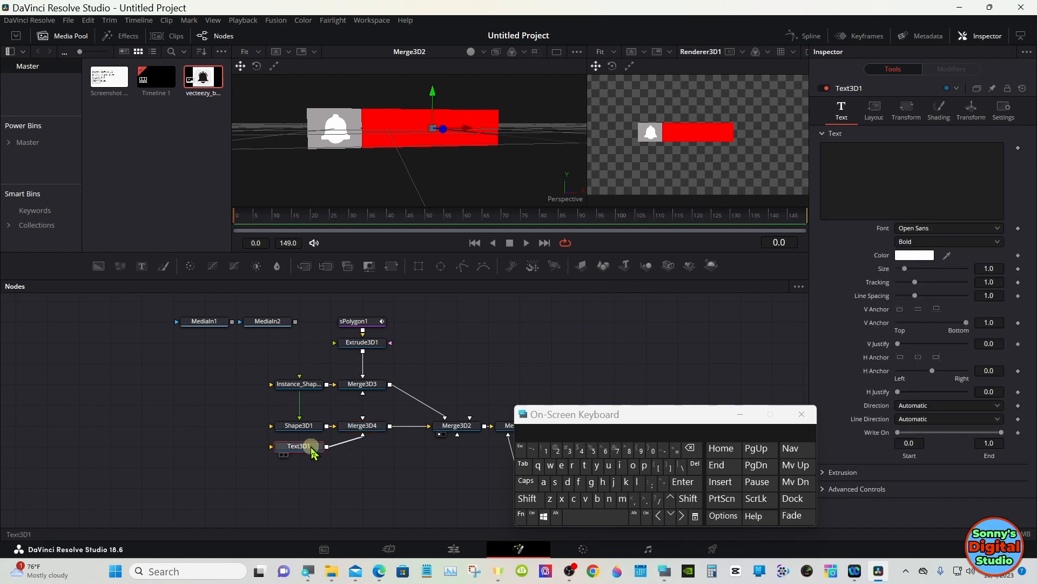
left_click(863, 153)
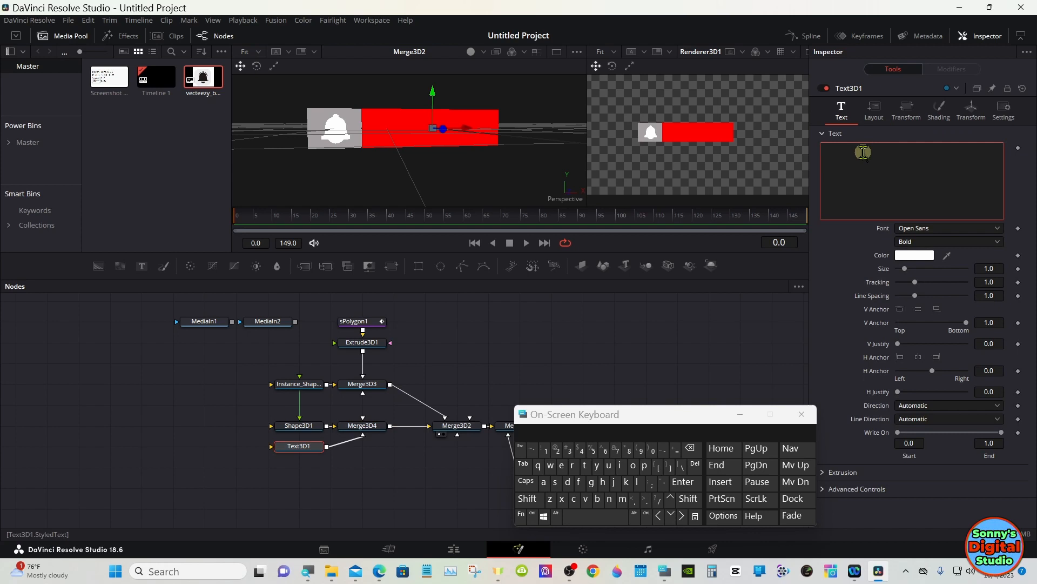
left_click(526, 481)
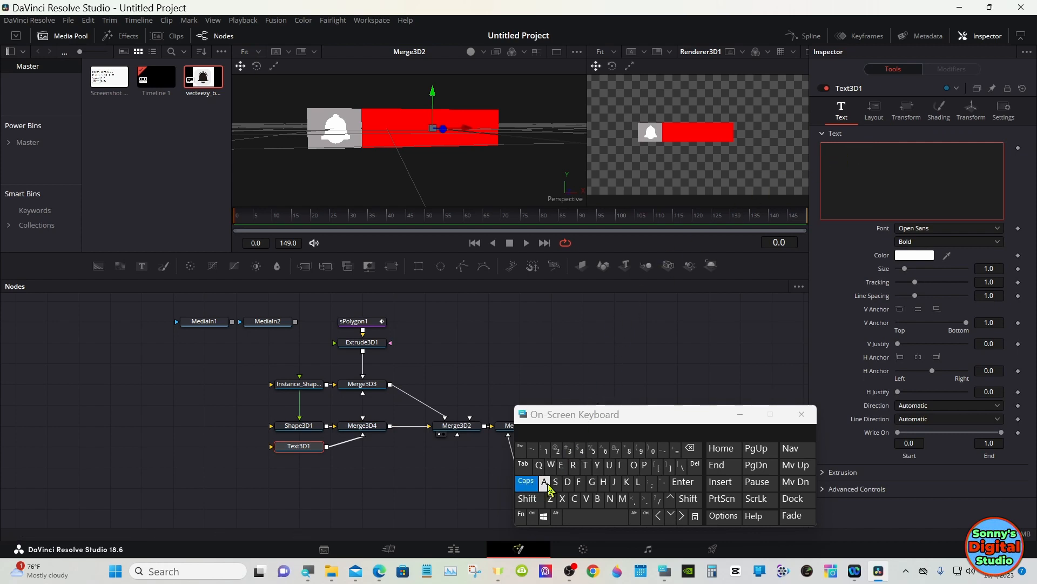
left_click(556, 481)
left_click(609, 464)
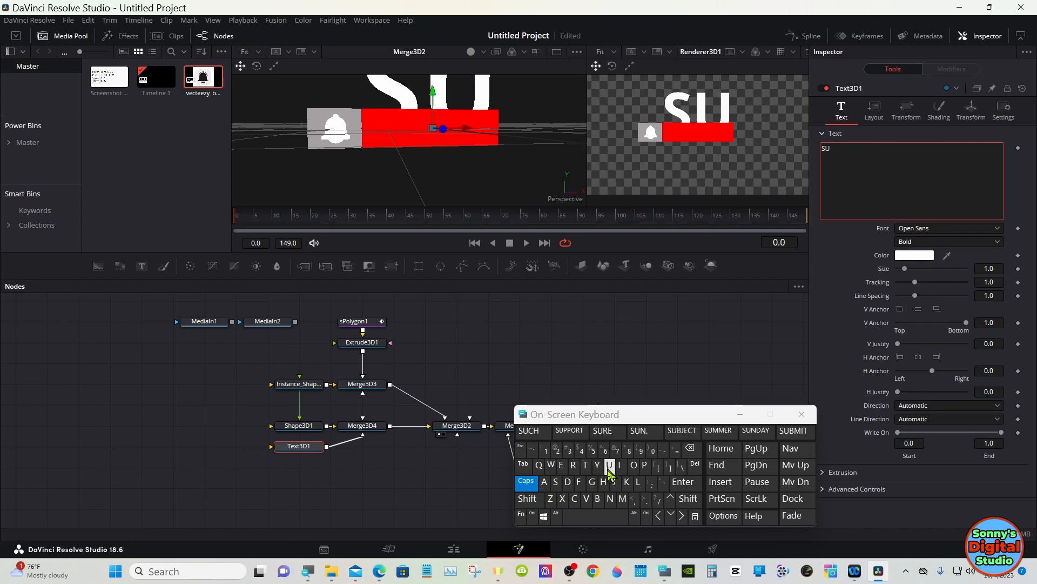
left_click(598, 498)
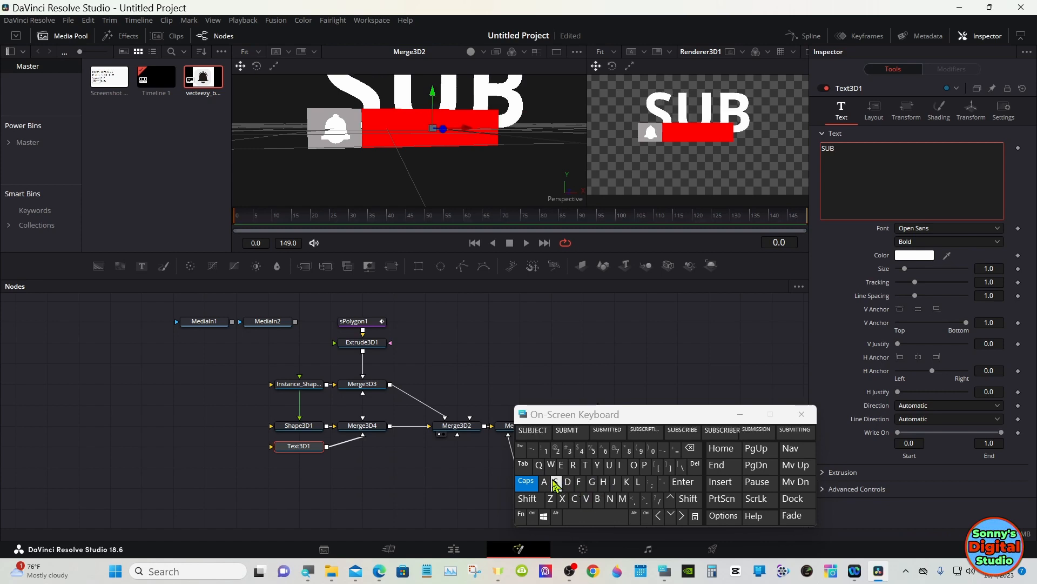
left_click(557, 481)
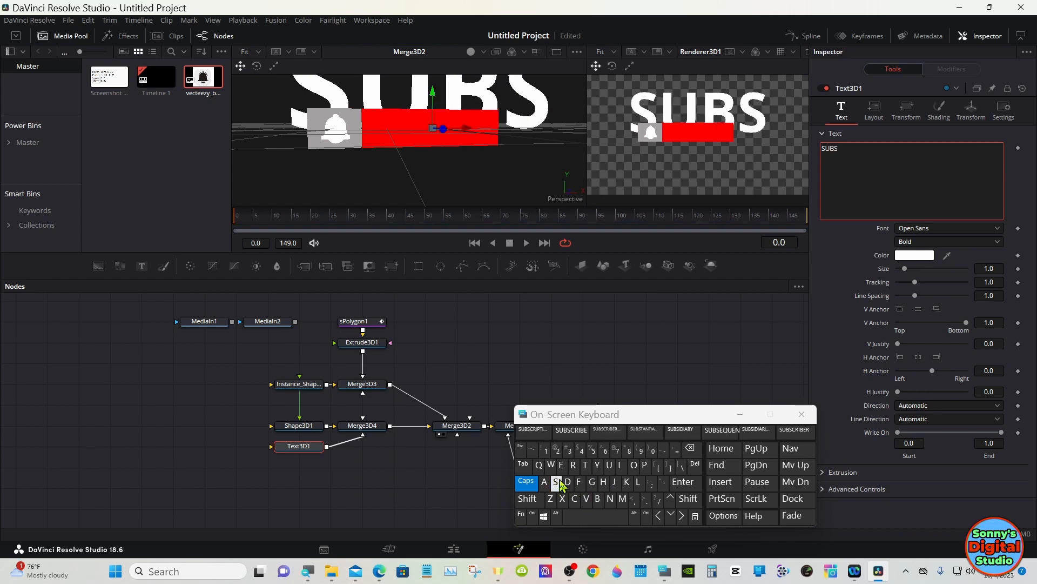
left_click(573, 431)
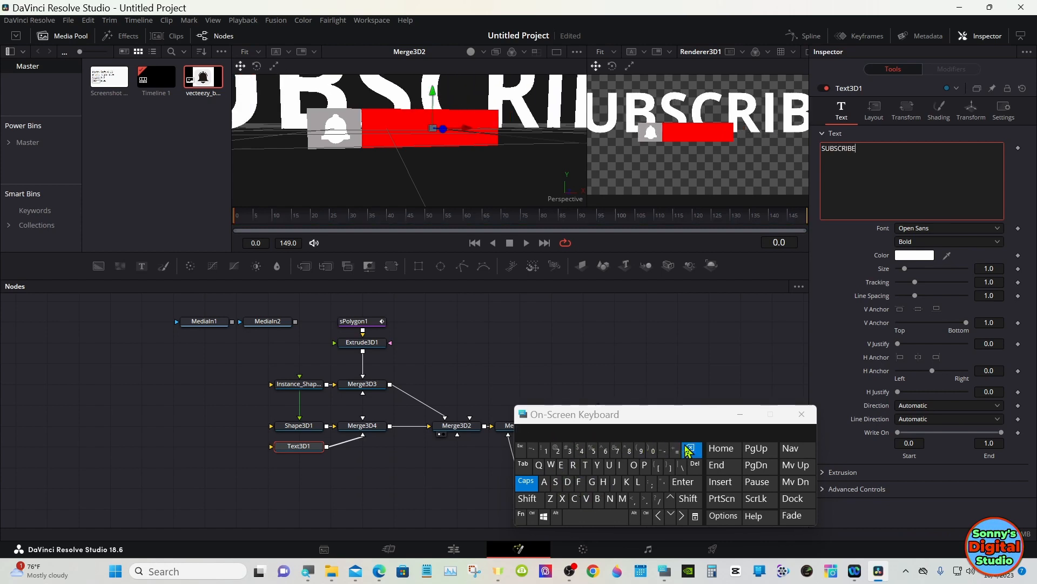
- Reduce the SUBSCRIBE text's size to 0.31
left_click_drag(666, 405, 585, 407)
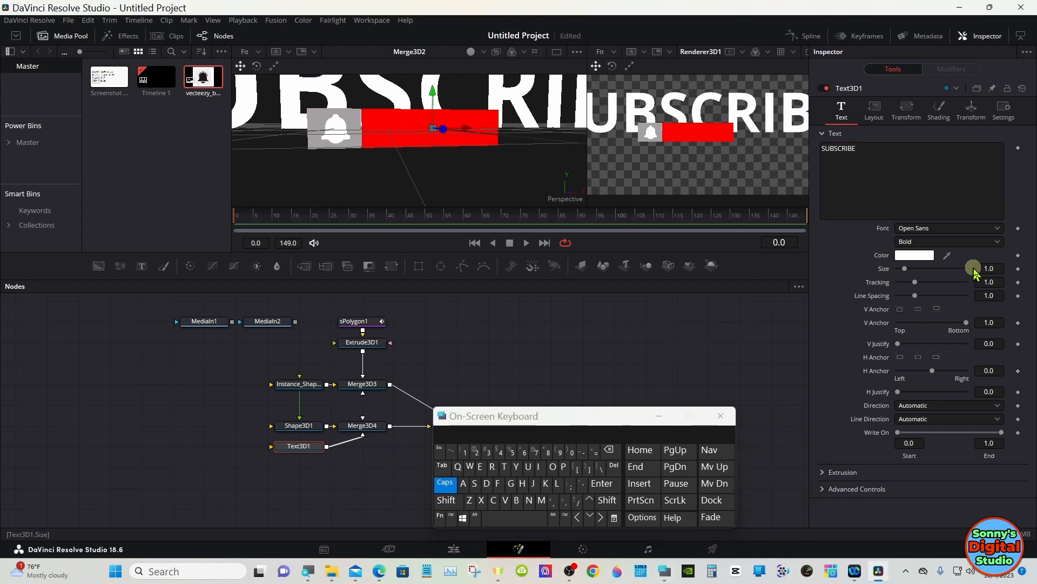
left_click_drag(993, 267, 957, 264)
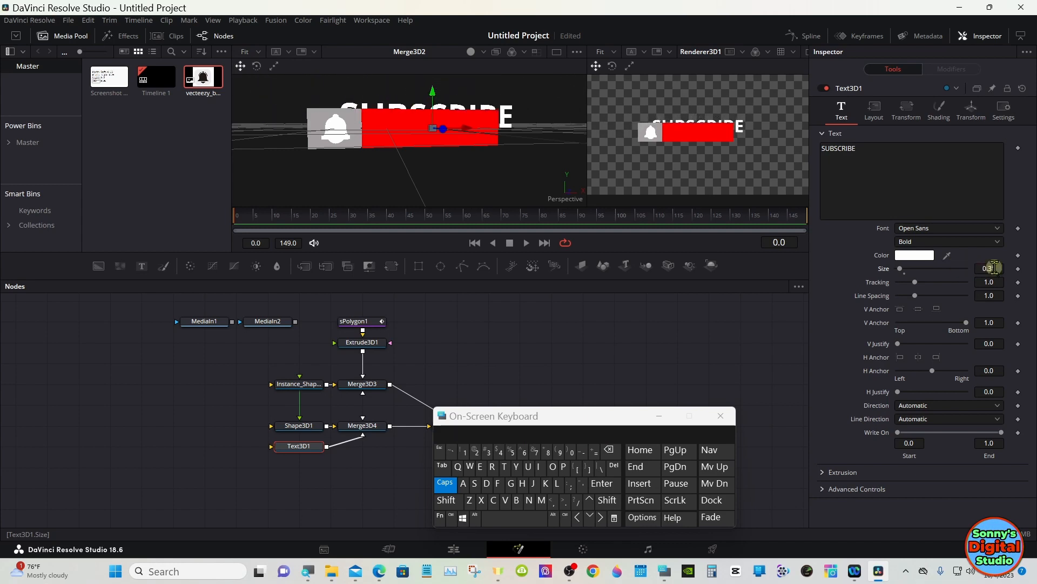
left_click(993, 267)
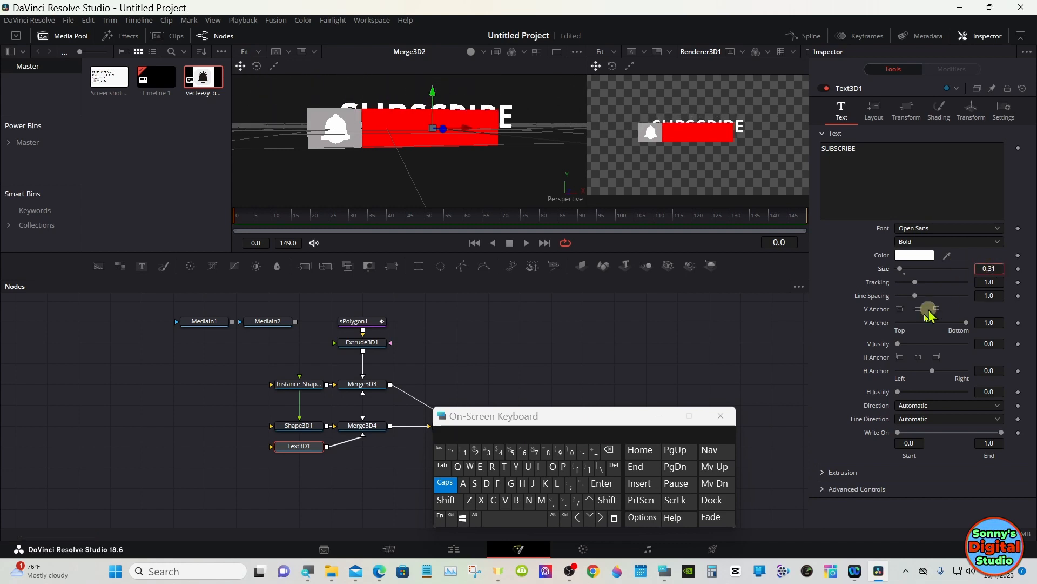
- Set the SUBSCRIBE text's Extrusion Depth to 0.2
left_click(823, 474)
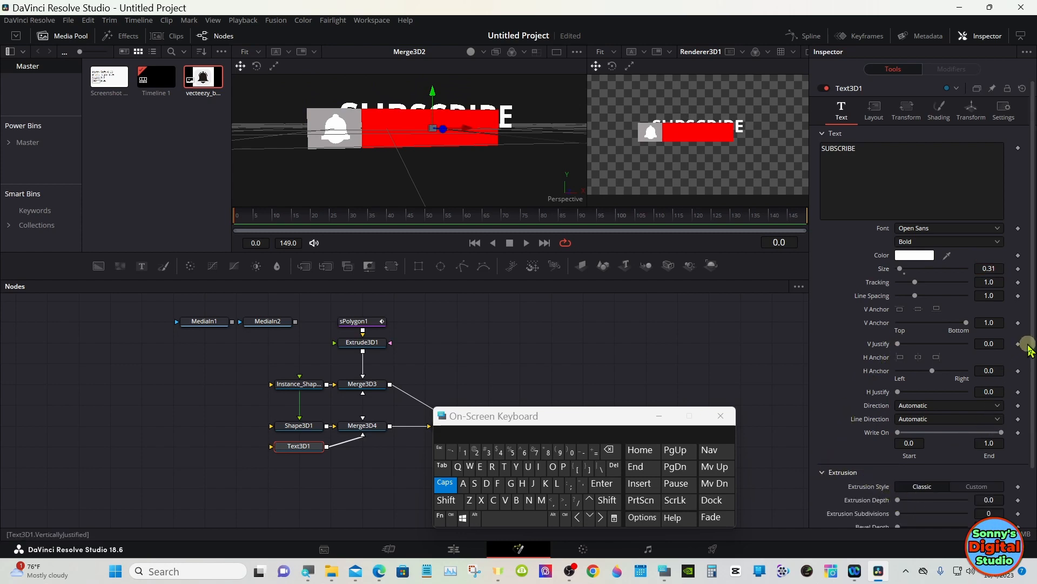
scroll(1032, 420, "down", 1)
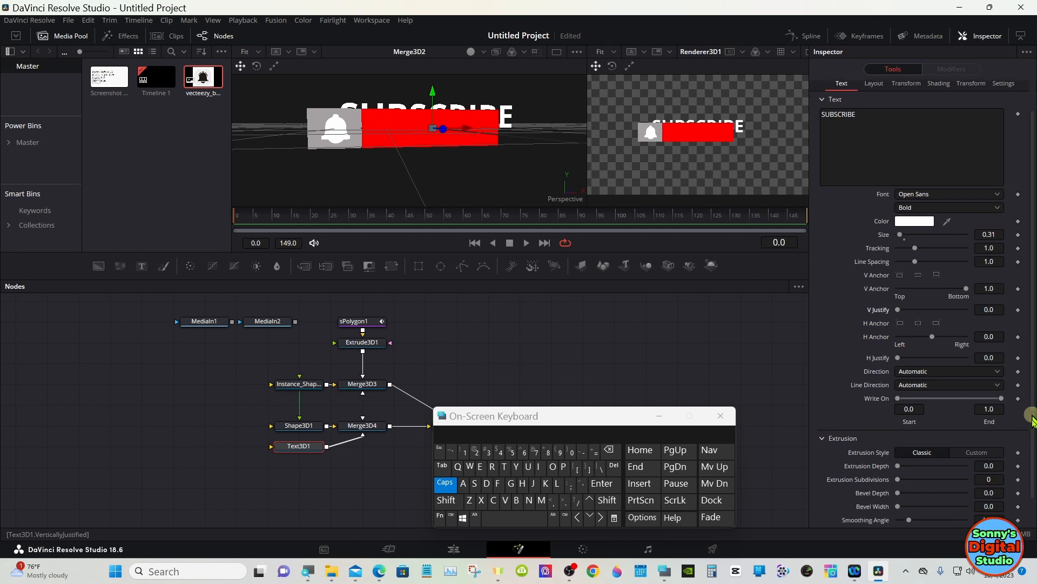
scroll(1032, 420, "down", 1)
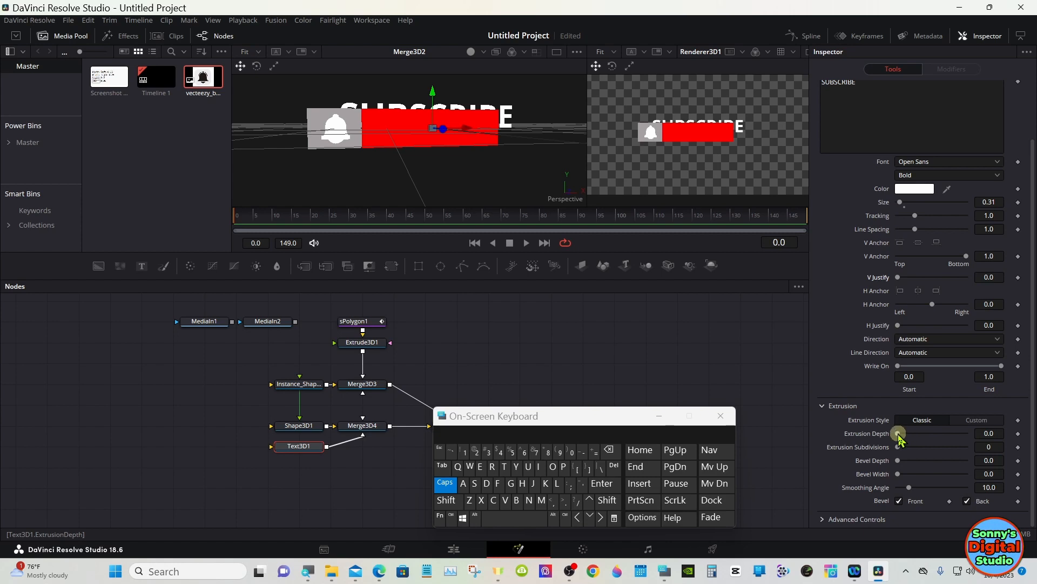
left_click_drag(898, 434, 979, 439)
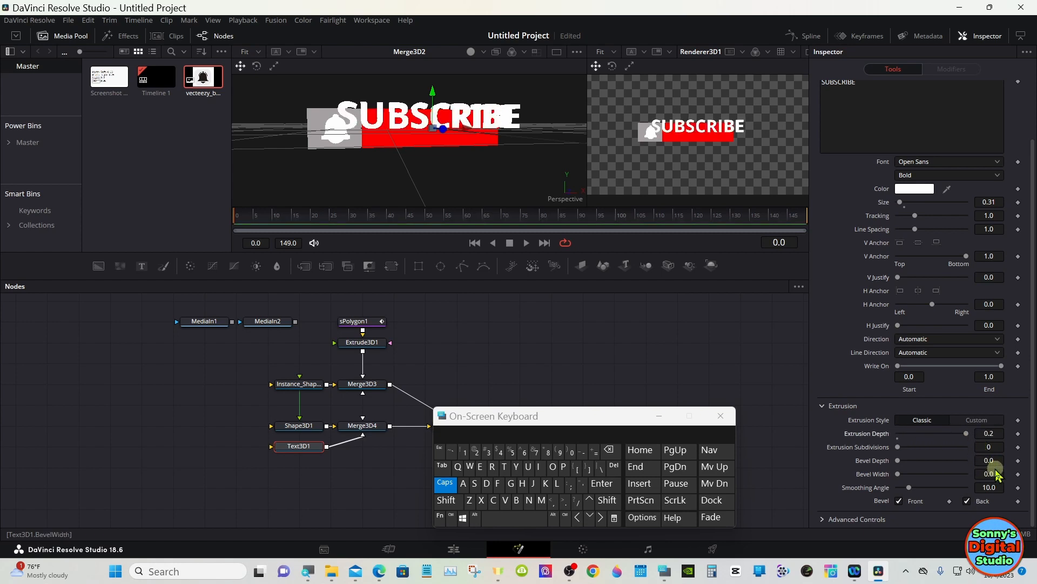